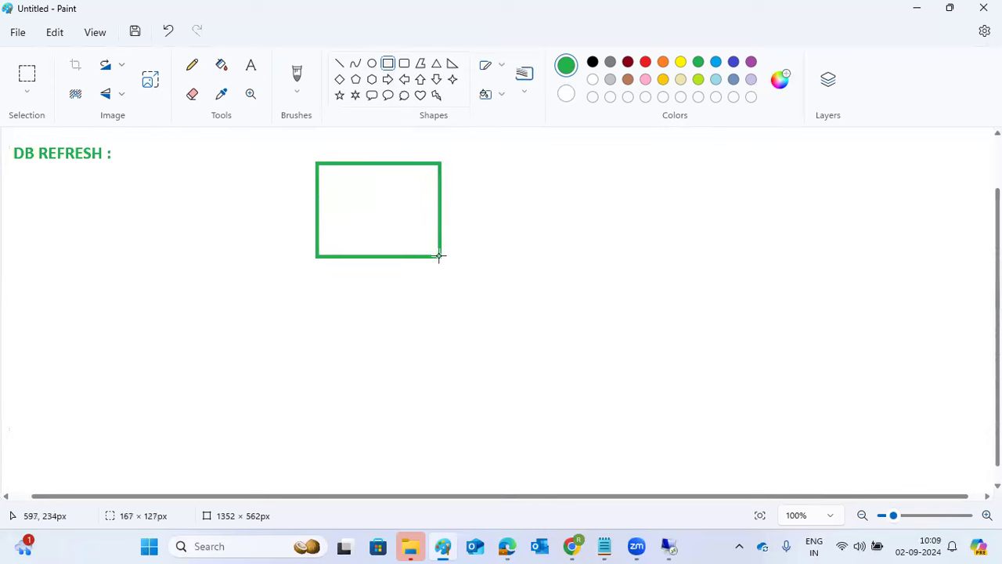
# Draw two more green rectangles in a row beside the existing one, spaced apart along the upper part of the canvas.
pyautogui.moveTo(547, 158); pyautogui.dragTo(647, 257)
pyautogui.moveTo(767, 155); pyautogui.dragTo(887, 258)
pyautogui.click(631, 327)
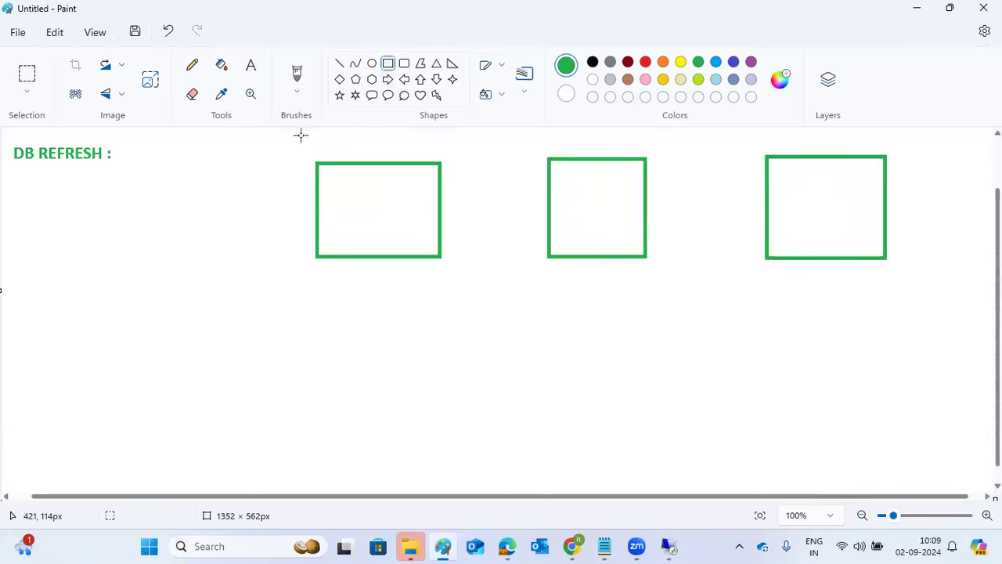
# Label the three rectangles DEV, QA and PROD in order with bold green 18-point Calibri text.
pyautogui.click(250, 67)
pyautogui.click(342, 206)
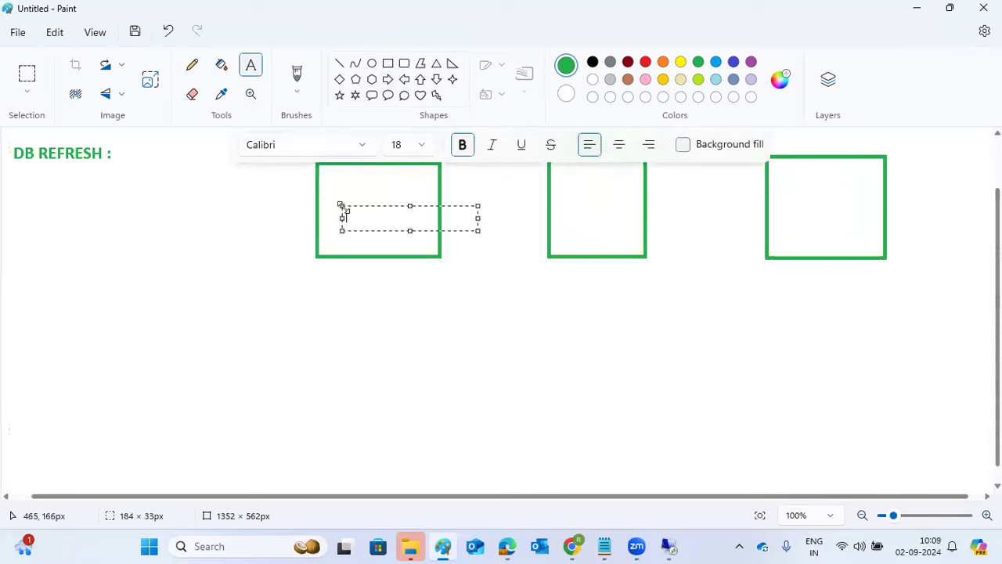
pyautogui.write('DEV')
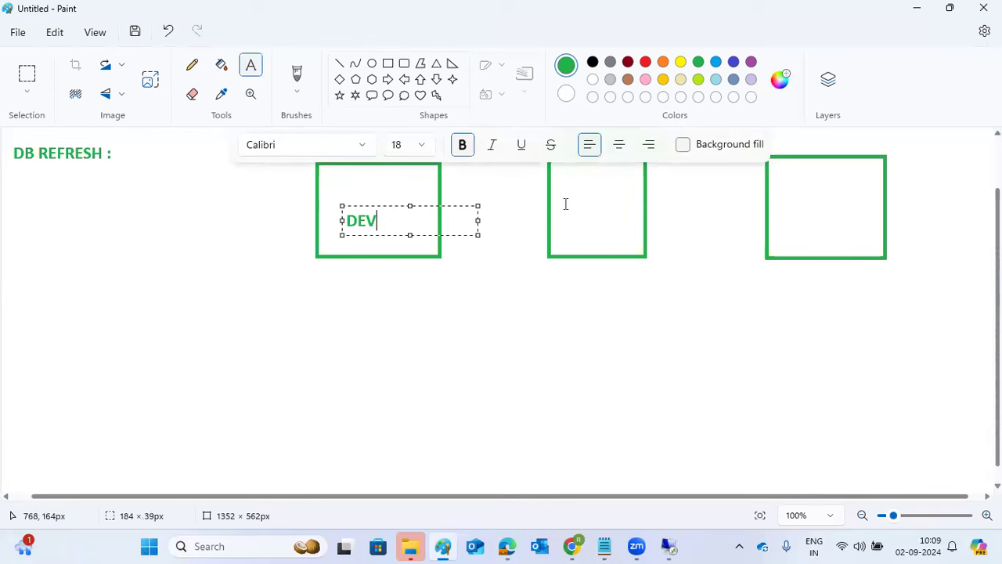
pyautogui.click(566, 205)
pyautogui.write('QAA')
pyautogui.press('BackSpace')
pyautogui.click(802, 202)
pyautogui.click(803, 202)
pyautogui.write('PROD')
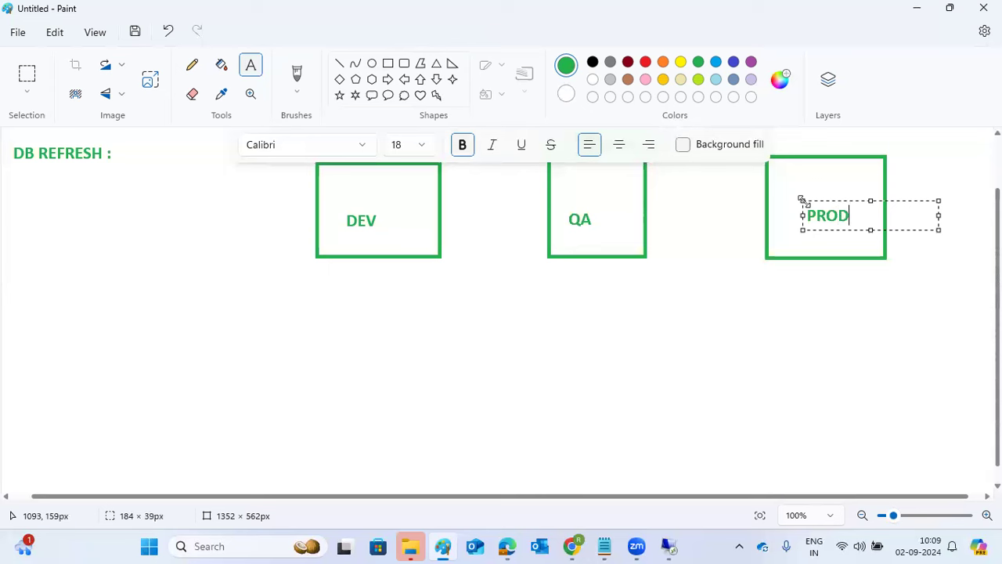
pyautogui.click(780, 274)
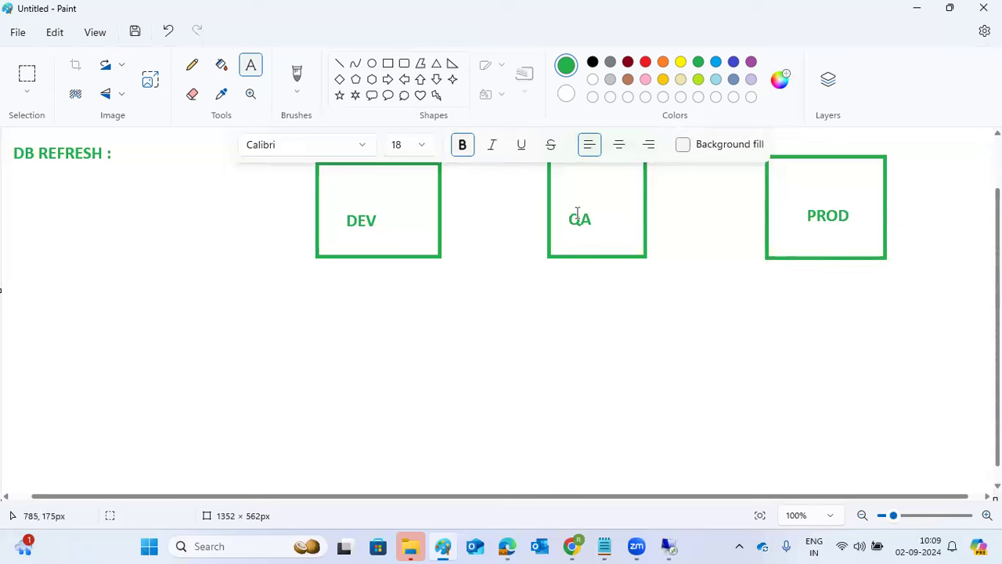
# Connect the DEV box to the QA box and the QA box to the PROD box with straight green lines.
pyautogui.click(339, 63)
pyautogui.moveTo(441, 211); pyautogui.dragTo(552, 210)
pyautogui.click(538, 223)
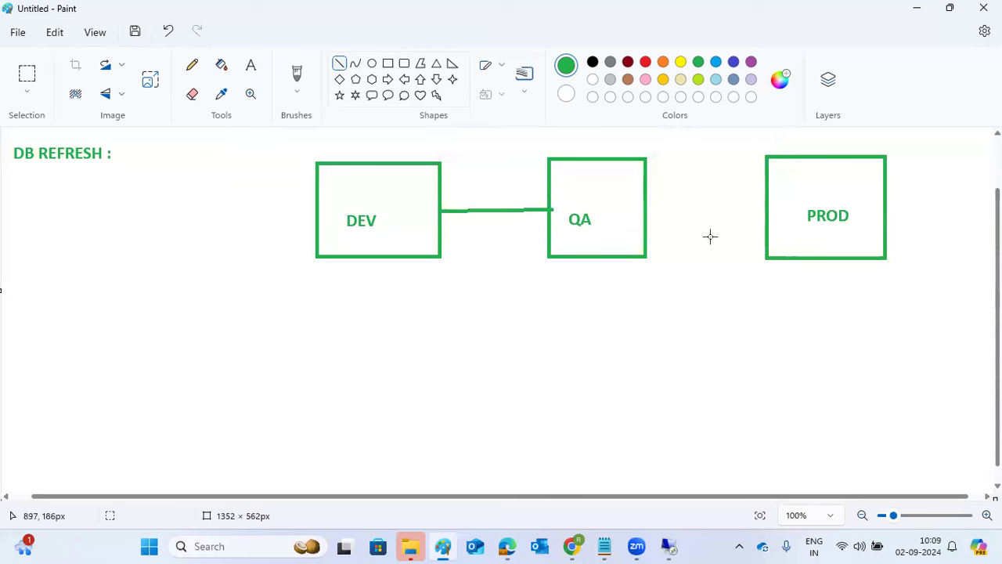
pyautogui.moveTo(647, 205); pyautogui.dragTo(765, 202)
# Add a short line mark near the label inside each of the DEV, QA and PROD boxes.
pyautogui.moveTo(394, 231); pyautogui.dragTo(399, 234)
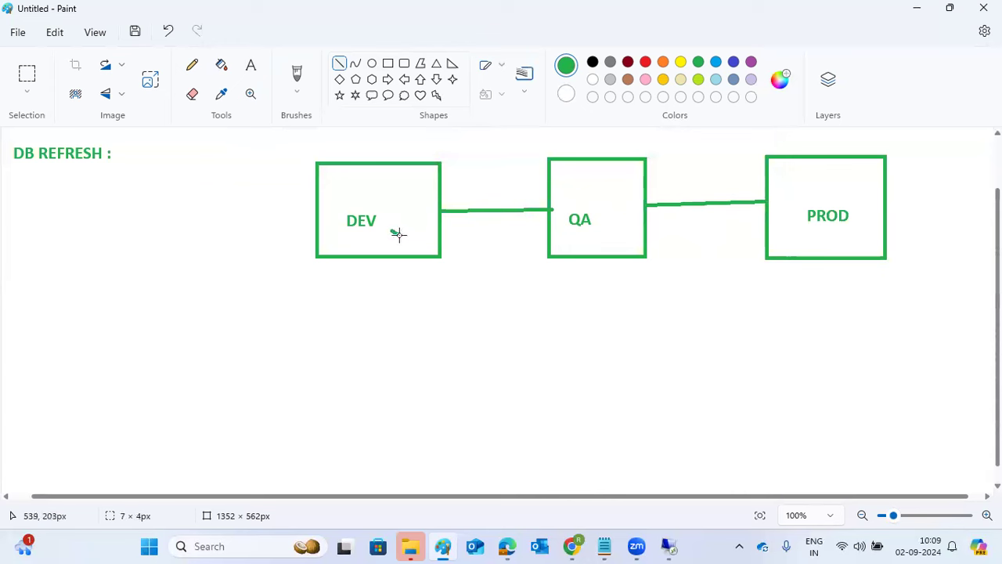
pyautogui.moveTo(580, 238); pyautogui.dragTo(591, 240)
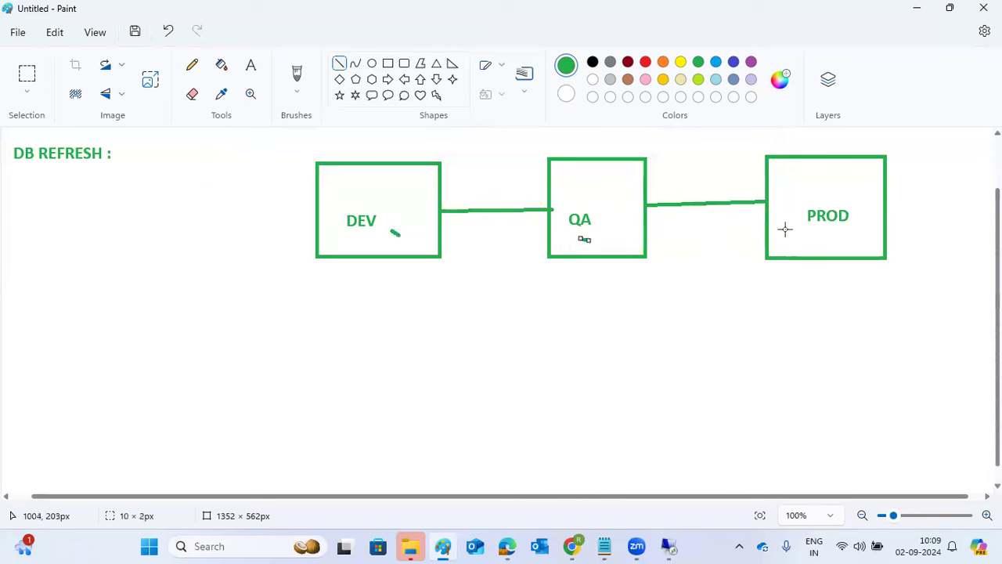
pyautogui.moveTo(811, 228); pyautogui.dragTo(817, 232)
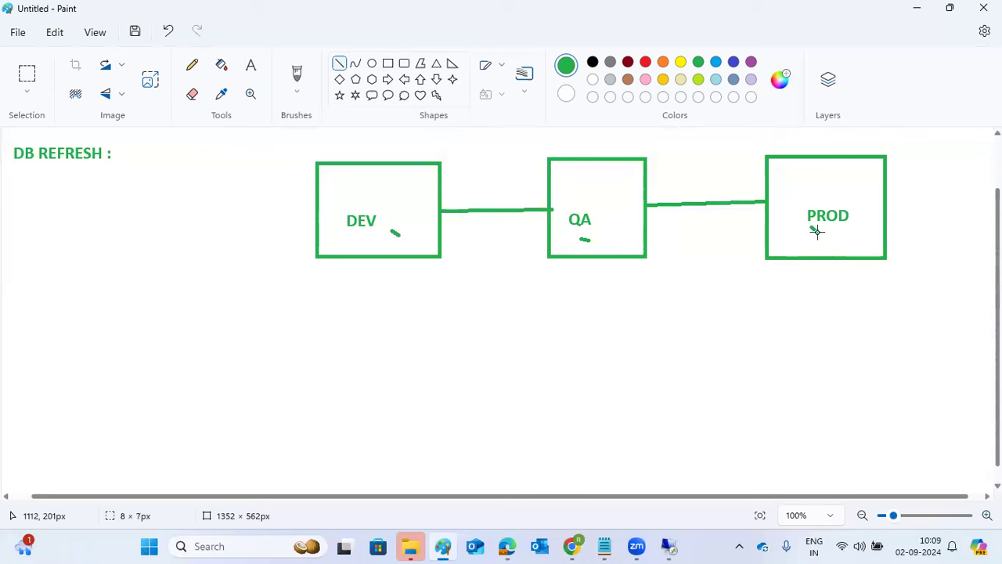
# Draw a series of short straight lines radiating outward across the outer edges of the PROD box.
pyautogui.moveTo(953, 137); pyautogui.dragTo(883, 175)
pyautogui.moveTo(953, 178)
pyautogui.mouseDown()
pyautogui.moveTo(883, 205)
pyautogui.moveTo(938, 203)
pyautogui.moveTo(874, 212)
pyautogui.mouseUp()
pyautogui.moveTo(931, 230); pyautogui.dragTo(874, 231)
pyautogui.moveTo(899, 276)
pyautogui.mouseDown()
pyautogui.moveTo(874, 244)
pyautogui.moveTo(850, 245)
pyautogui.mouseUp()
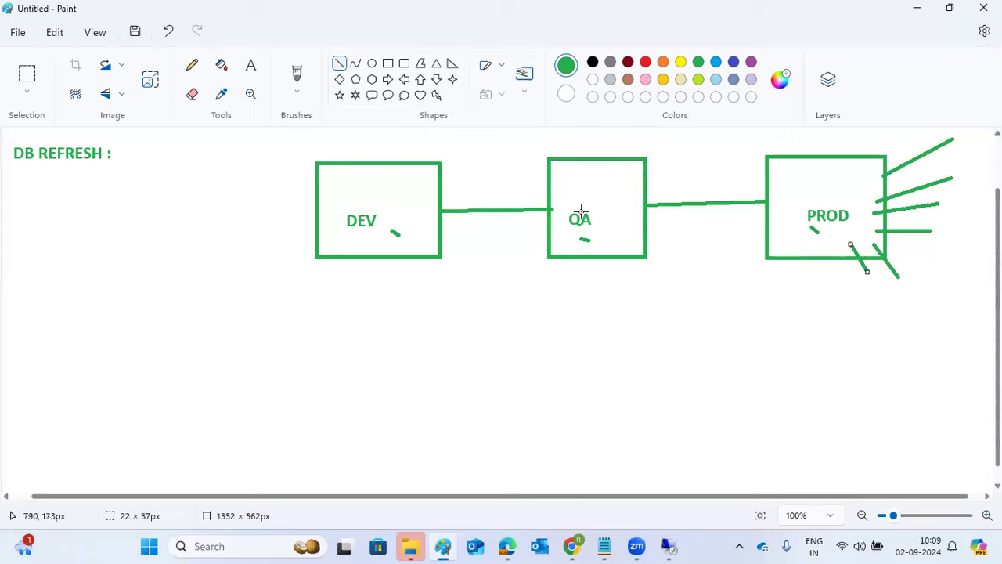
pyautogui.moveTo(878, 177); pyautogui.dragTo(875, 146)
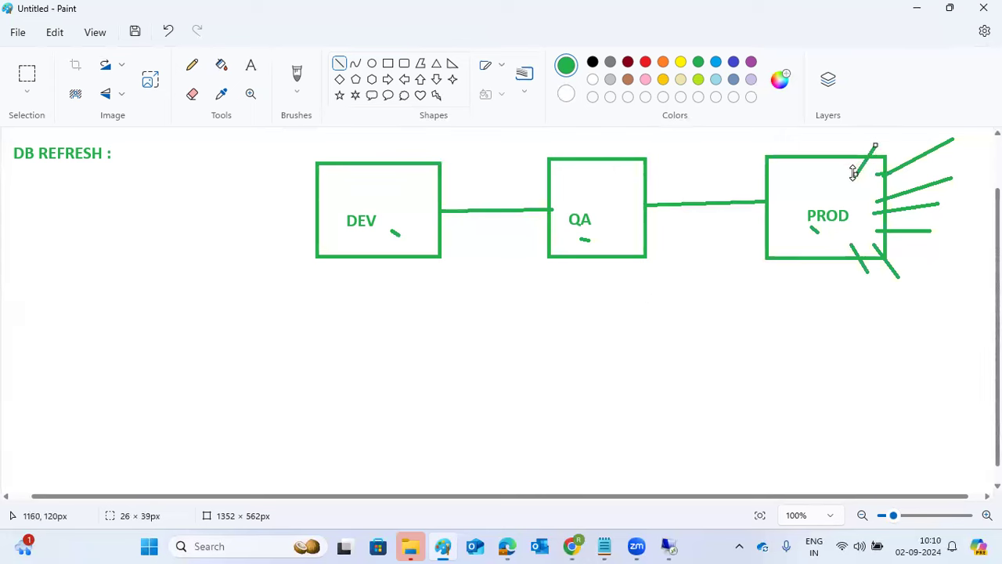
pyautogui.moveTo(836, 174); pyautogui.dragTo(840, 148)
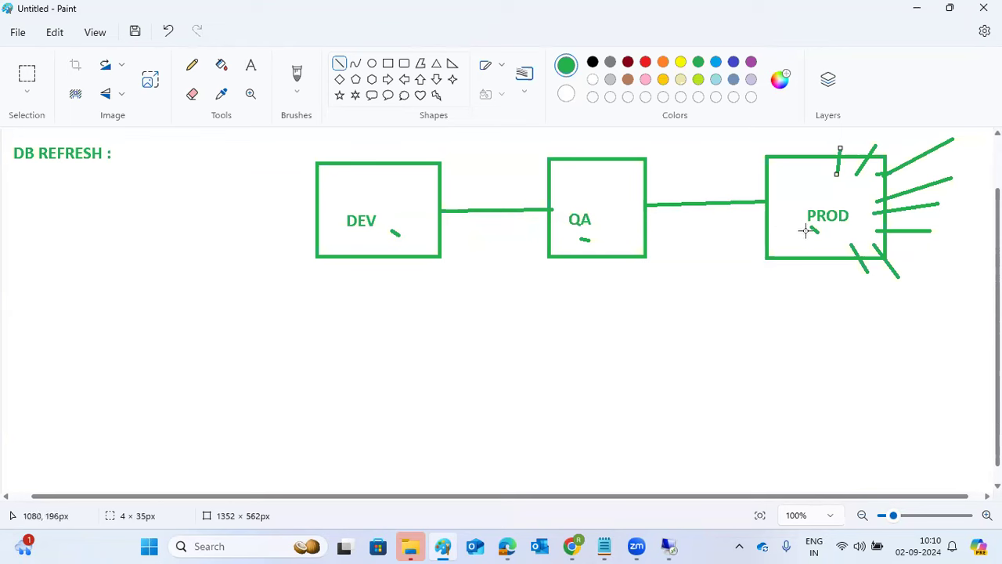
# Draw an arrow from the PROD box bending below and back to the QA box, and add a short stroke under the QA label.
pyautogui.moveTo(839, 246)
pyautogui.mouseDown()
pyautogui.moveTo(814, 321)
pyautogui.moveTo(649, 244)
pyautogui.moveTo(663, 239)
pyautogui.moveTo(638, 249)
pyautogui.moveTo(652, 245)
pyautogui.moveTo(647, 256)
pyautogui.moveTo(647, 244)
pyautogui.mouseUp()
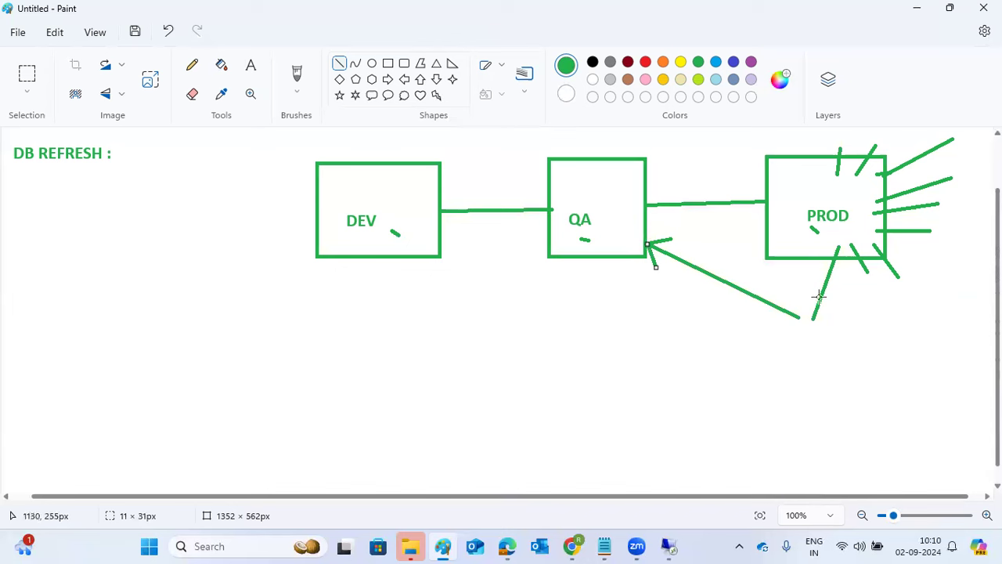
pyautogui.moveTo(853, 232); pyautogui.dragTo(813, 317)
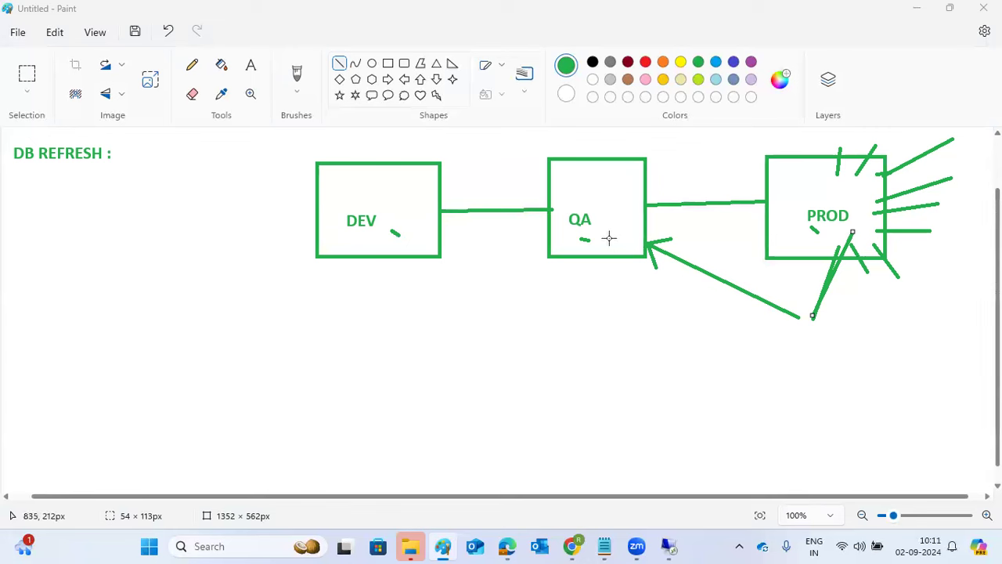
pyautogui.moveTo(582, 237); pyautogui.dragTo(601, 227)
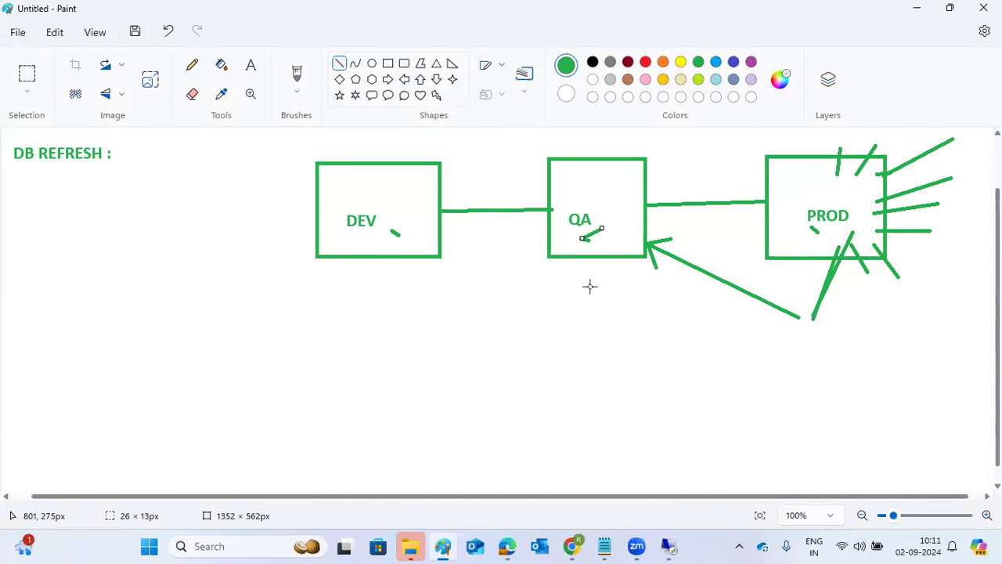
# Underline the DB REFRESH heading and extend the return arrow's line at its lower corner to close the gap.
pyautogui.moveTo(17, 170); pyautogui.dragTo(113, 164)
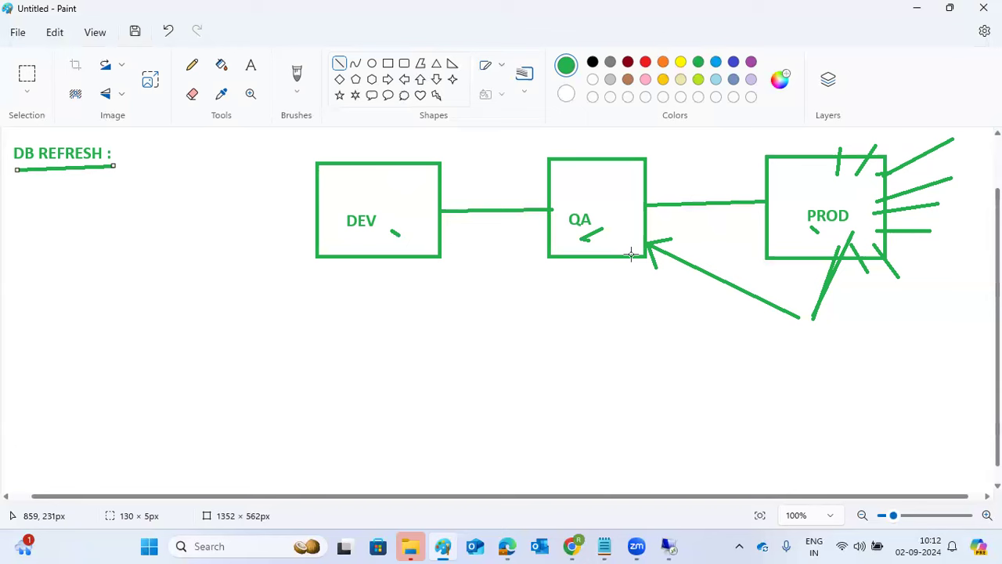
pyautogui.moveTo(793, 314); pyautogui.dragTo(807, 318)
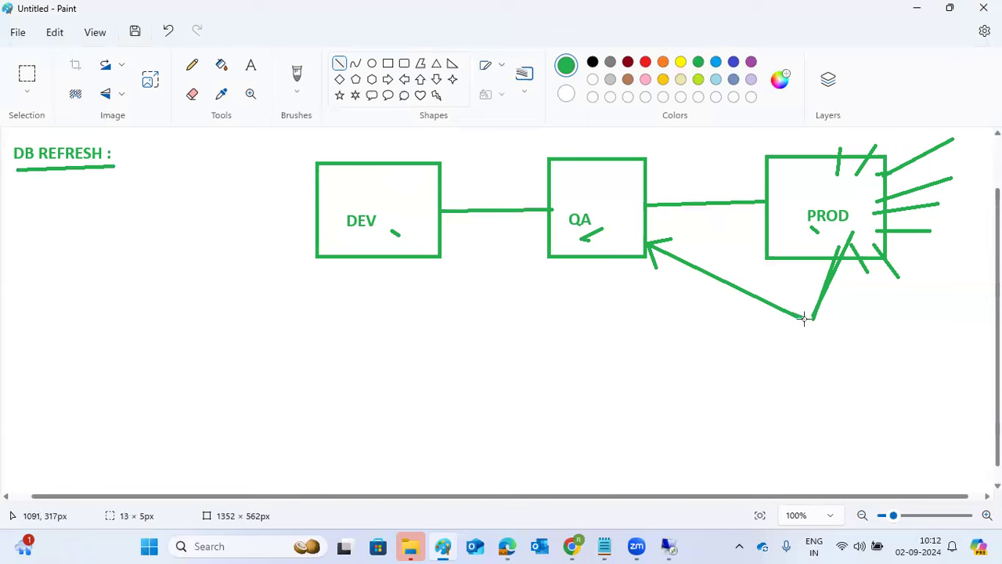
# Add a text block below the DB REFRESH heading with the lines "PRE REFRESH steps", "DB restore" and "POST refresh steps".
pyautogui.click(250, 66)
pyautogui.moveTo(2, 188); pyautogui.dragTo(315, 481)
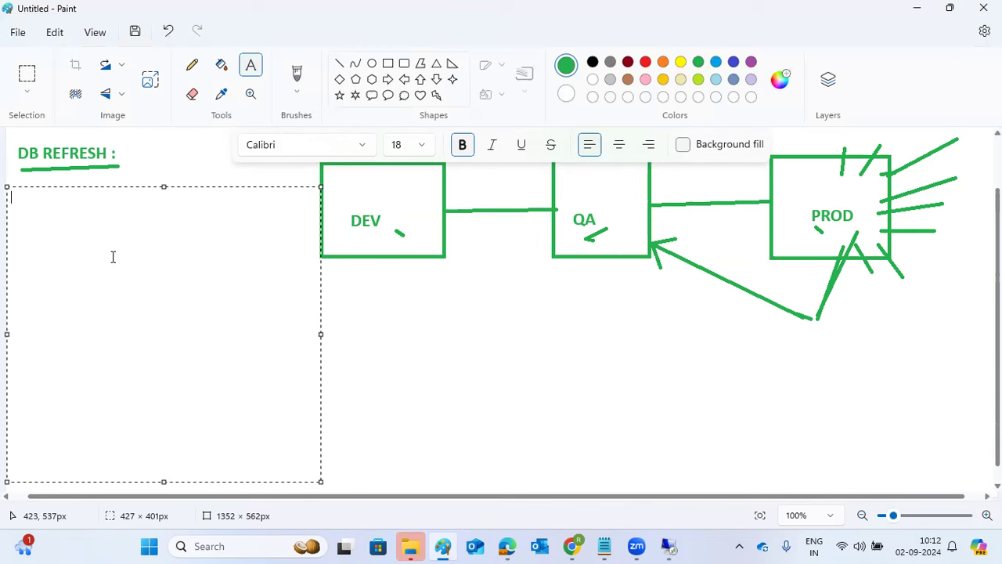
pyautogui.write('PRE REFRES')
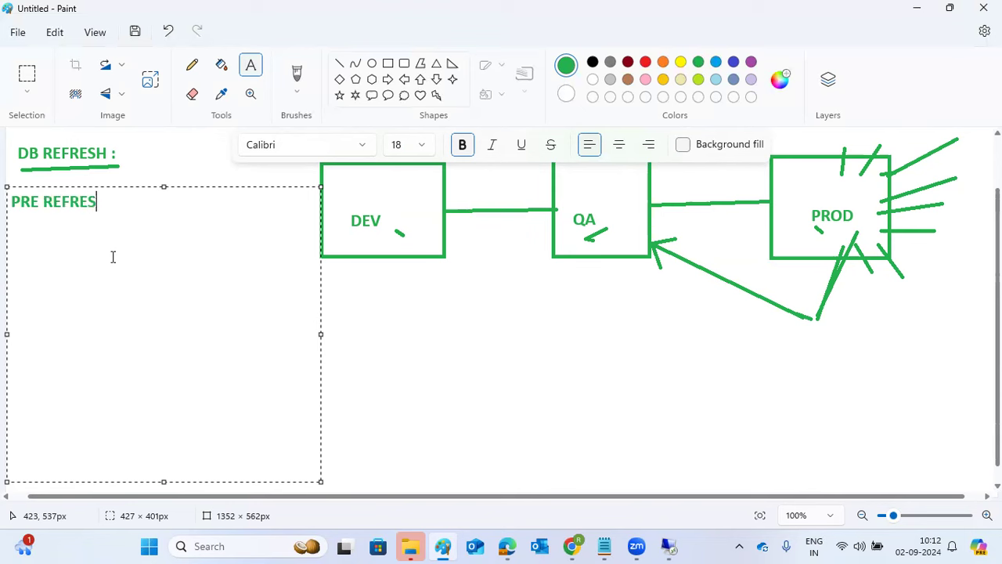
pyautogui.write('H steps')
pyautogui.press('Return')
pyautogui.write('DB restore')
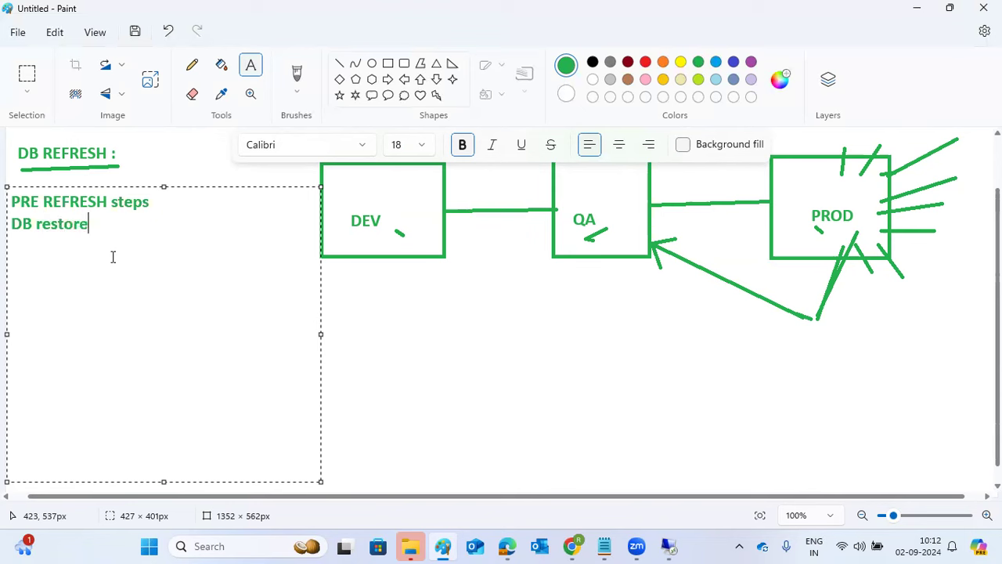
pyautogui.press('Return')
pyautogui.write('POST refresh s')
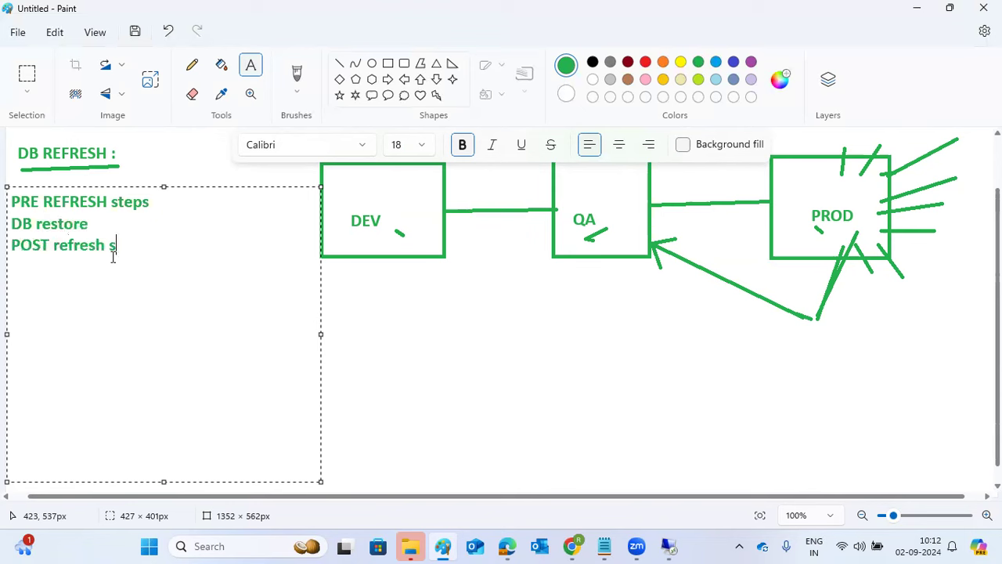
pyautogui.write('teps')
pyautogui.moveTo(321, 481); pyautogui.dragTo(381, 301)
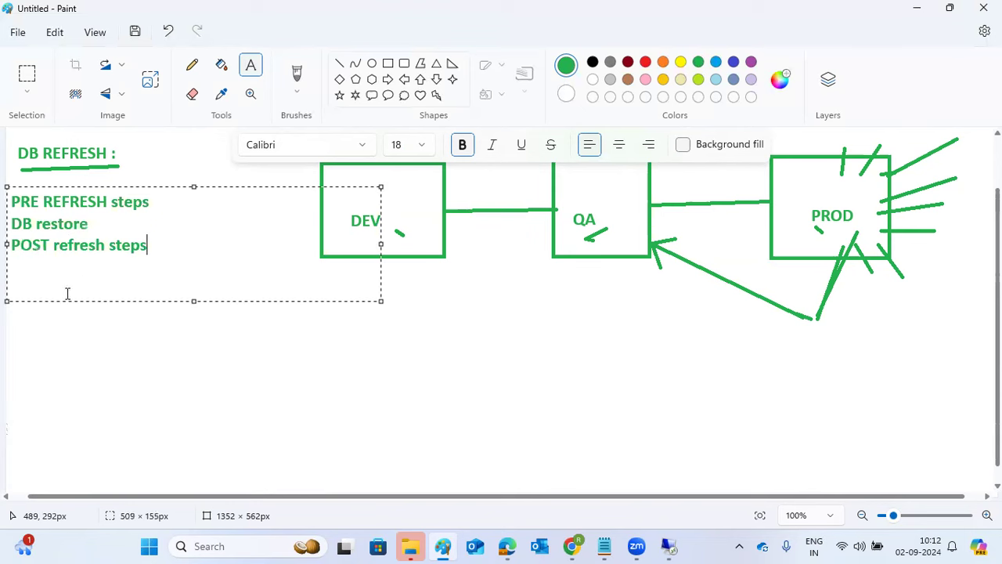
pyautogui.click(105, 369)
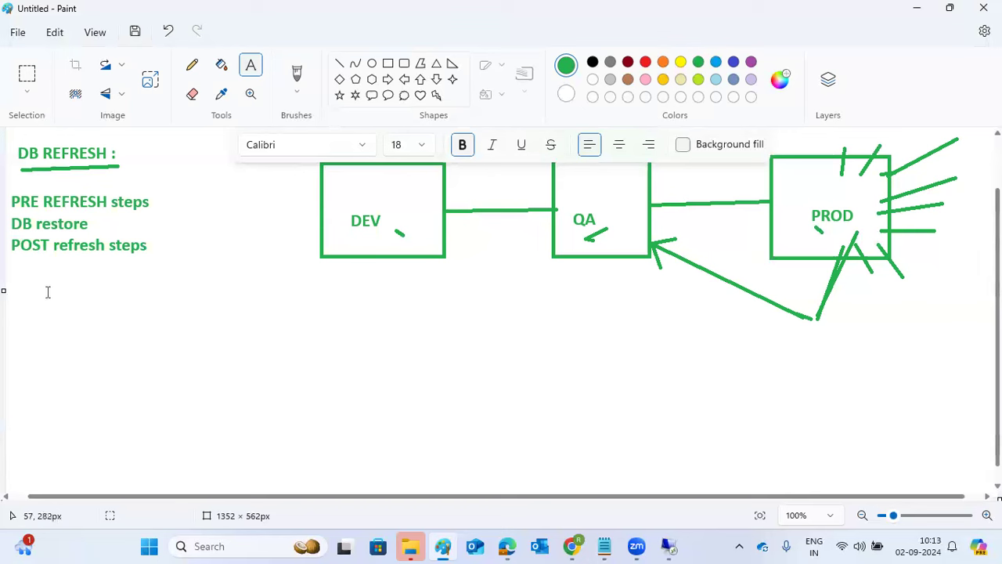
# Start a wide text box below the diagram, about 1258 × 279 px, with the line "1)We have to take the full DB backup from production".
pyautogui.moveTo(25, 271); pyautogui.dragTo(948, 476)
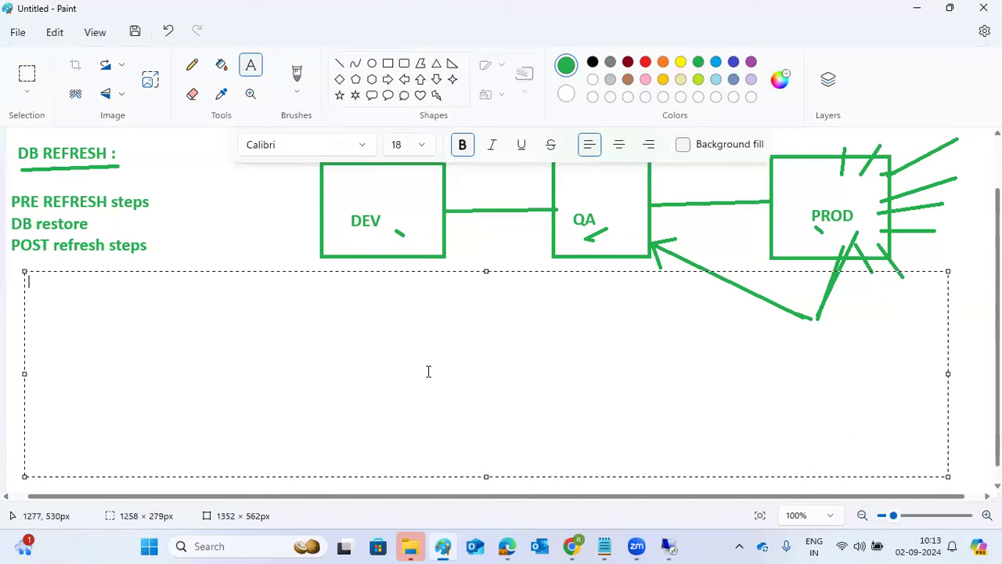
pyautogui.write('1)We have to t')
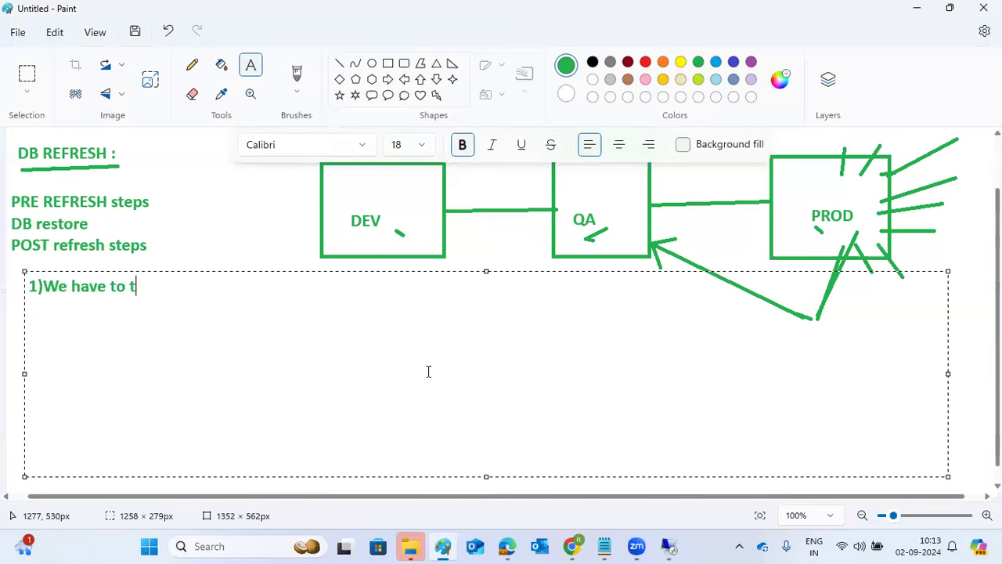
pyautogui.write('ake the full DFB')
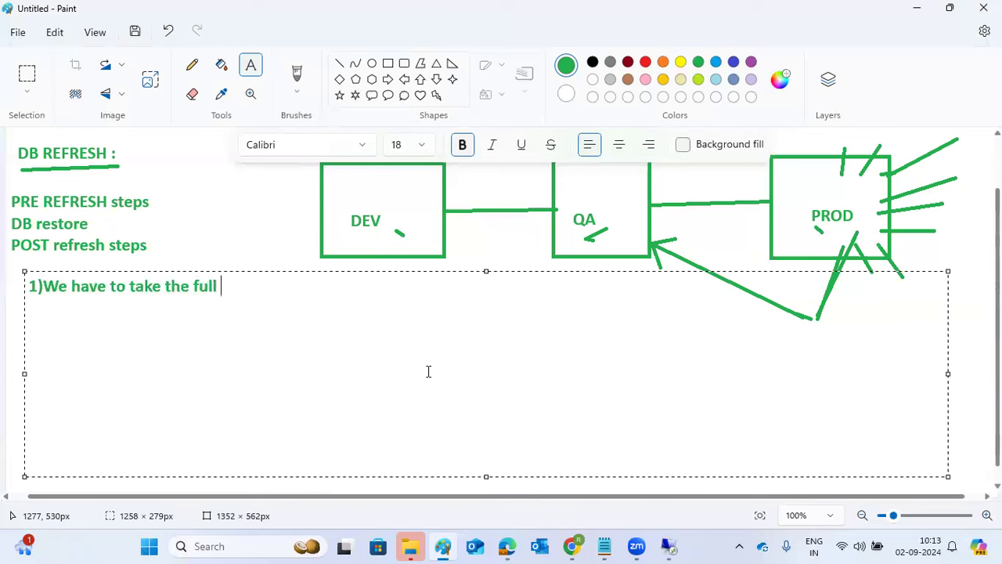
pyautogui.press('BackSpace')
pyautogui.press('BackSpace')
pyautogui.write('B backup from ')
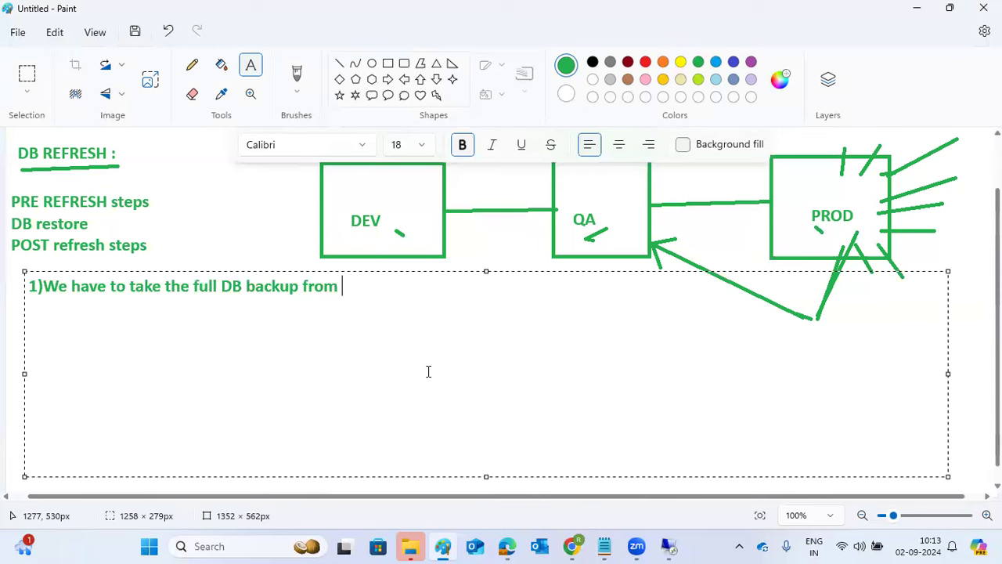
pyautogui.write('production')
pyautogui.press('Return')
# Enter the second list item, "2)Take UMR export (SAP_USER)".
pyautogui.write('2)')
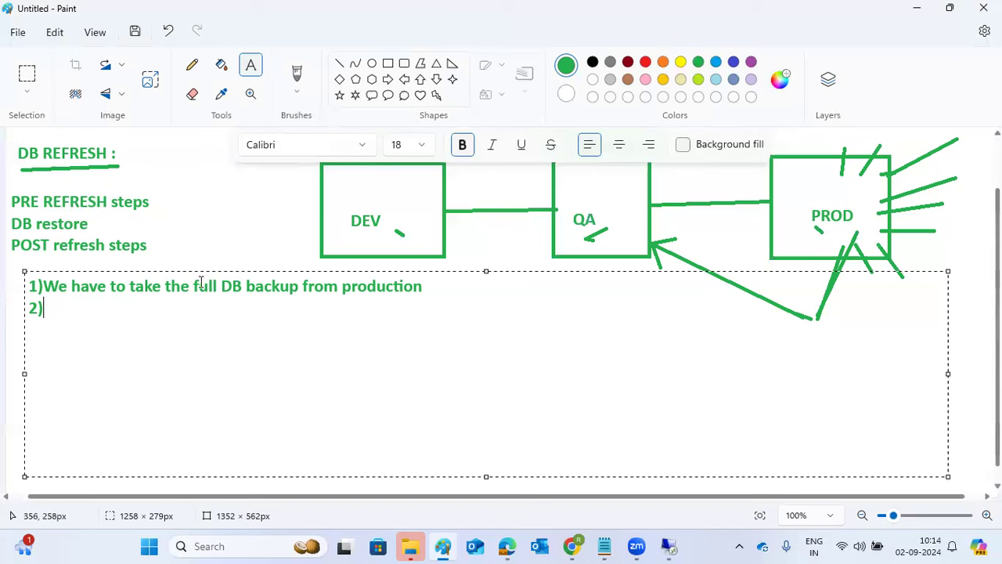
pyautogui.moveTo(125, 289); pyautogui.dragTo(272, 289)
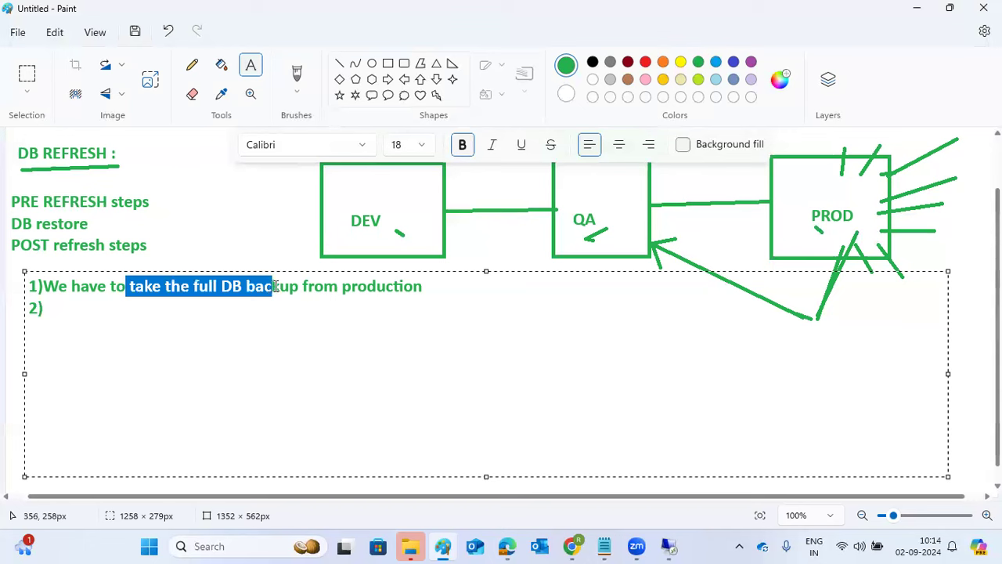
pyautogui.click(145, 300)
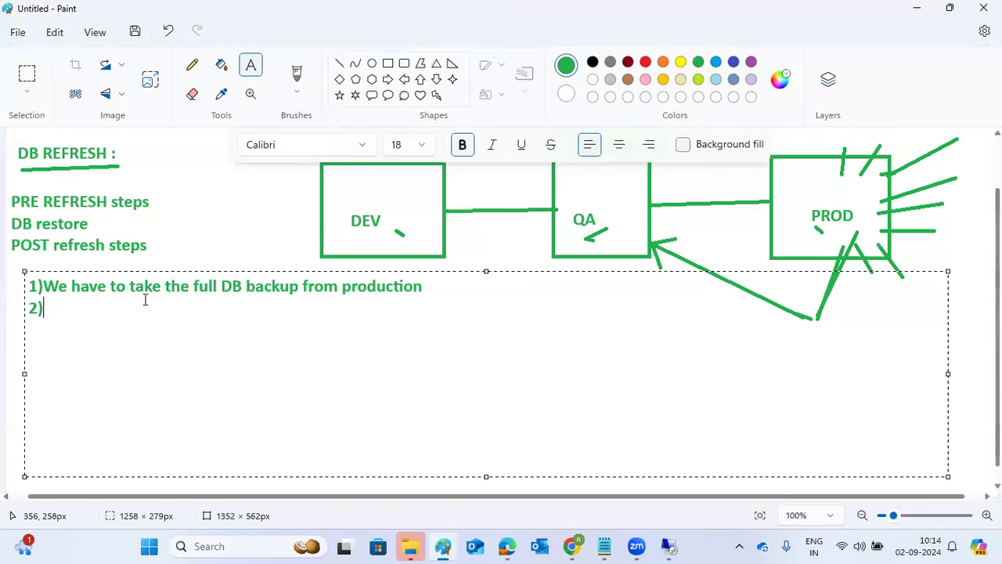
pyautogui.write('Take UMR export')
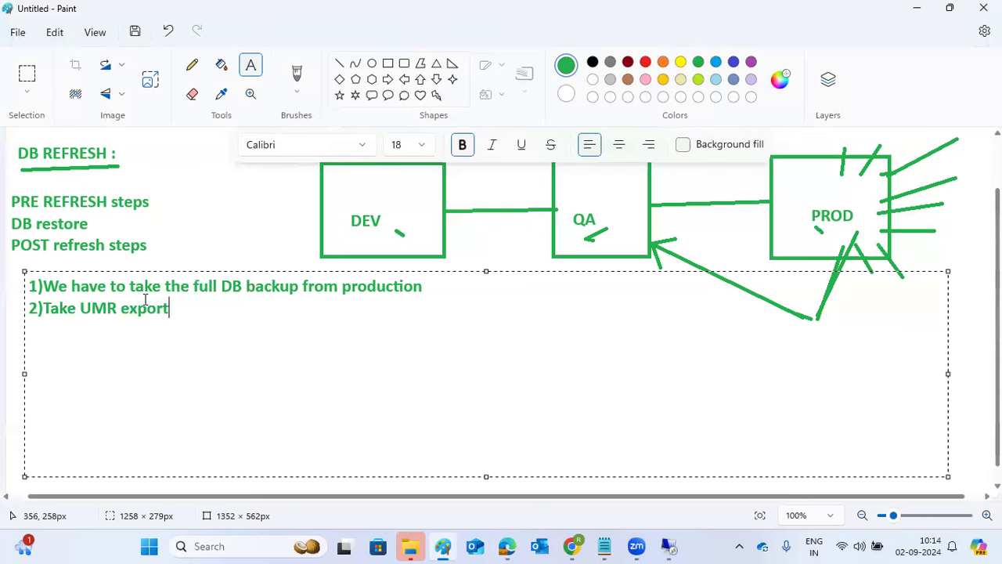
pyautogui.write(' (SAP_USER)')
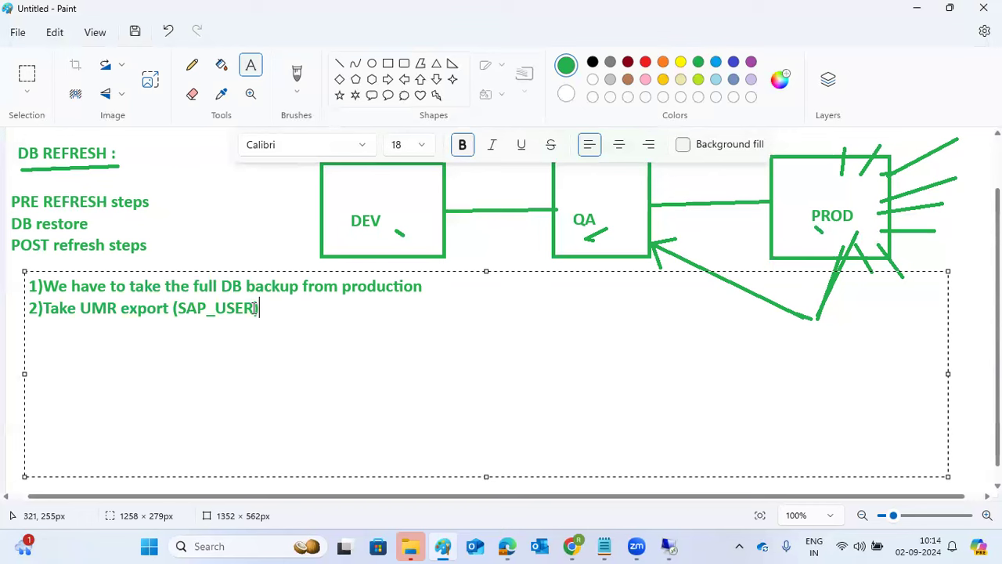
# Add the third list item, "3)Create TOC - add the RFC tables".
pyautogui.press('Return')
pyautogui.write('3)Create T')
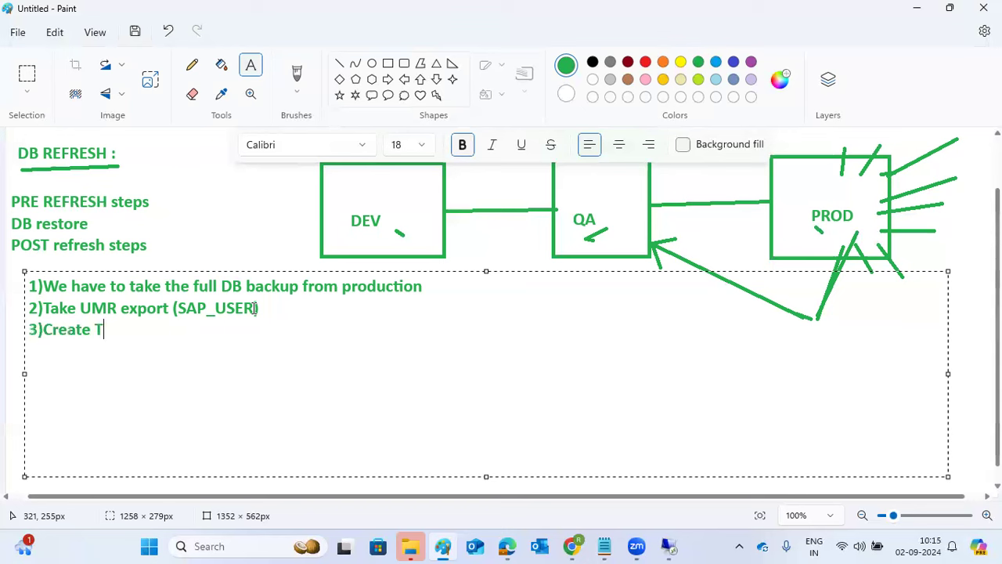
pyautogui.write('OC - add the RFC')
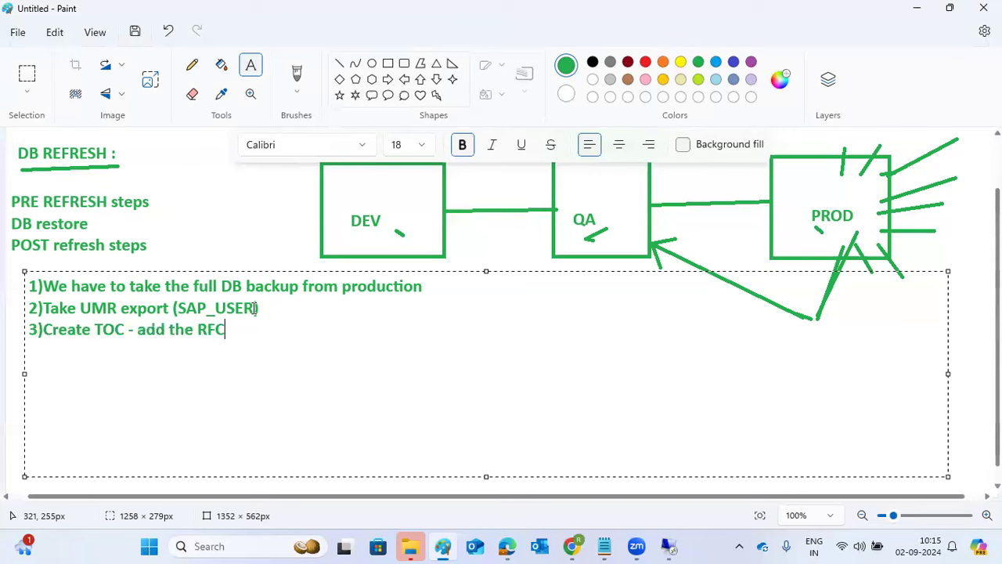
pyautogui.write(' tables')
# Add the fourth list item, "4)take the screencaptures of SMLG,RZ12,SM61,WE20,WE21,Al11,".
pyautogui.press('Return')
pyautogui.write('4)take the screencapture')
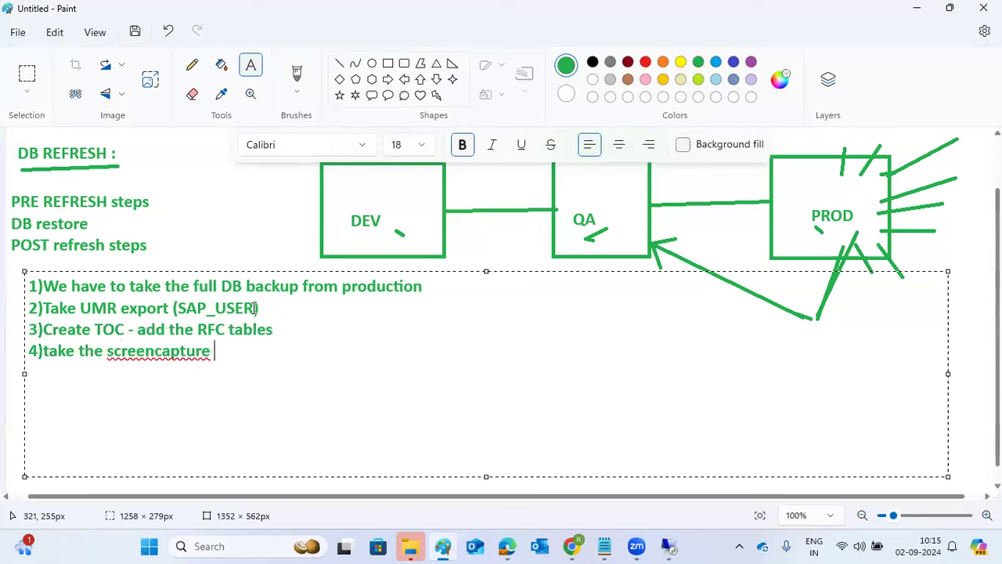
pyautogui.press('BackSpace')
pyautogui.write('s of SML')
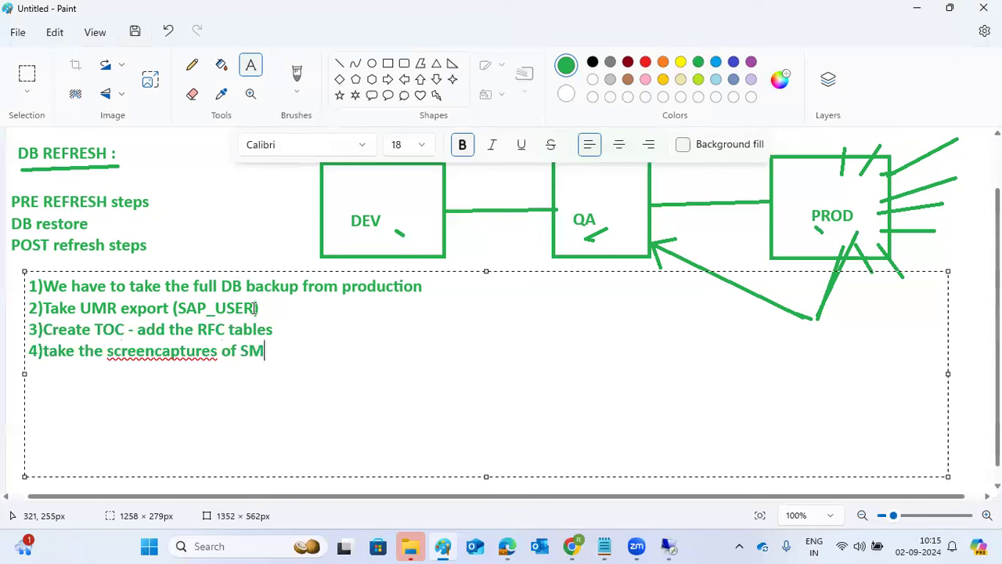
pyautogui.write('G,RZ12,SM61,')
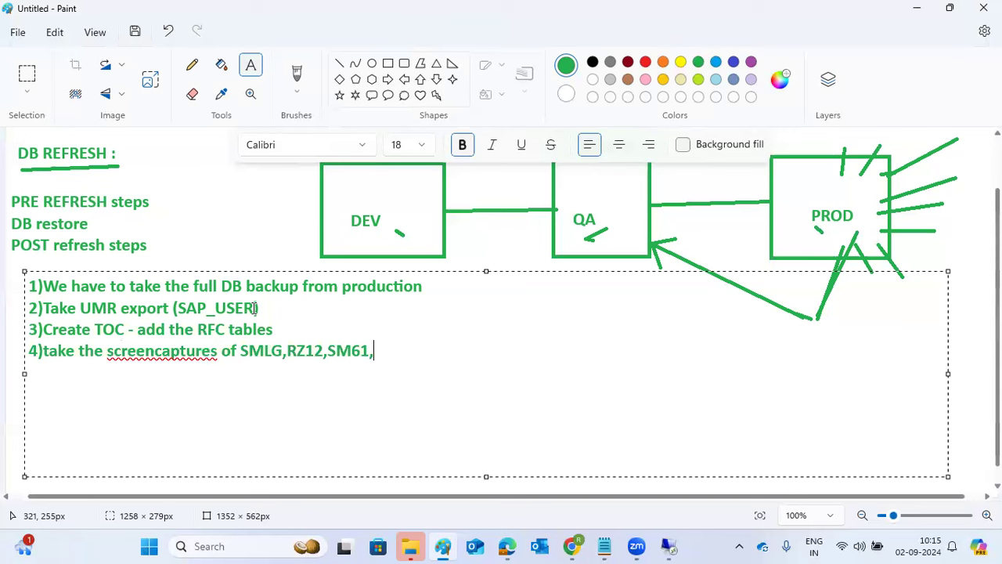
pyautogui.write('WE20,WE21')
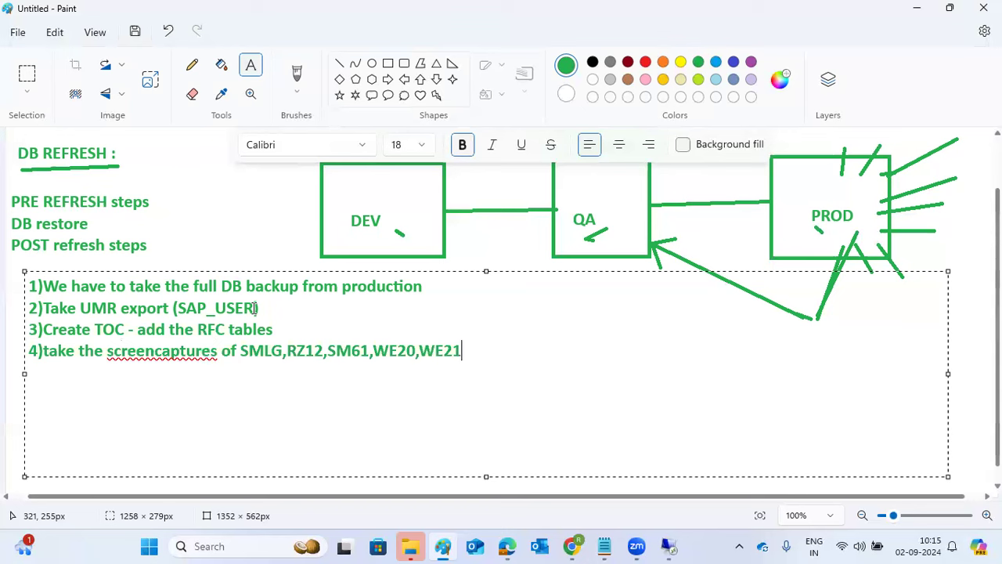
pyautogui.write(',')
pyautogui.write('Al11')
pyautogui.write(',')
# Add the lines "5)Export of STRUSTSSO2" and "6)TAke the screen capture SMt1", followed by a line holding only the number "7)".
pyautogui.press('Return')
pyautogui.write('5)Export of STRUSTSSO2')
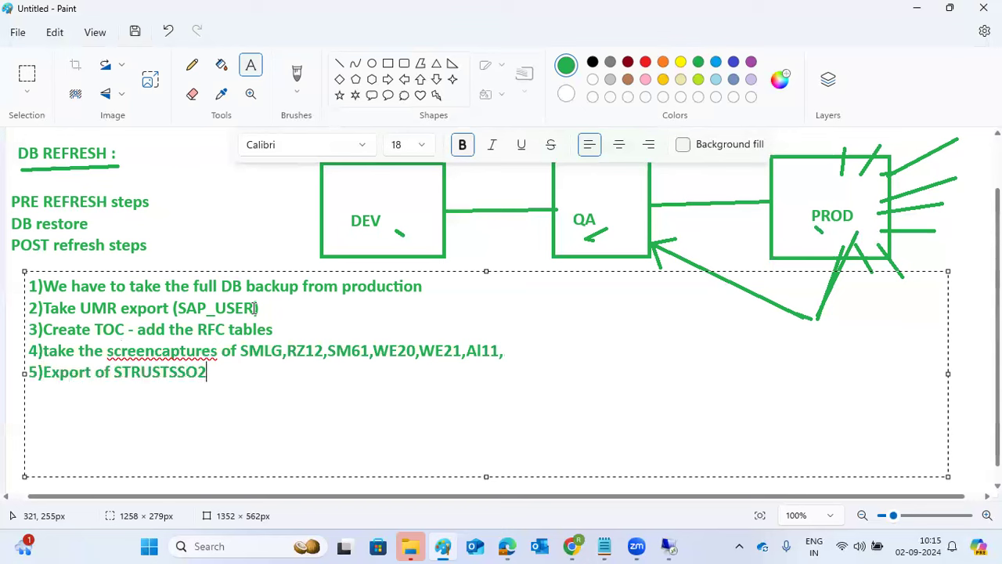
pyautogui.press('Return')
pyautogui.write('6)TAke the s')
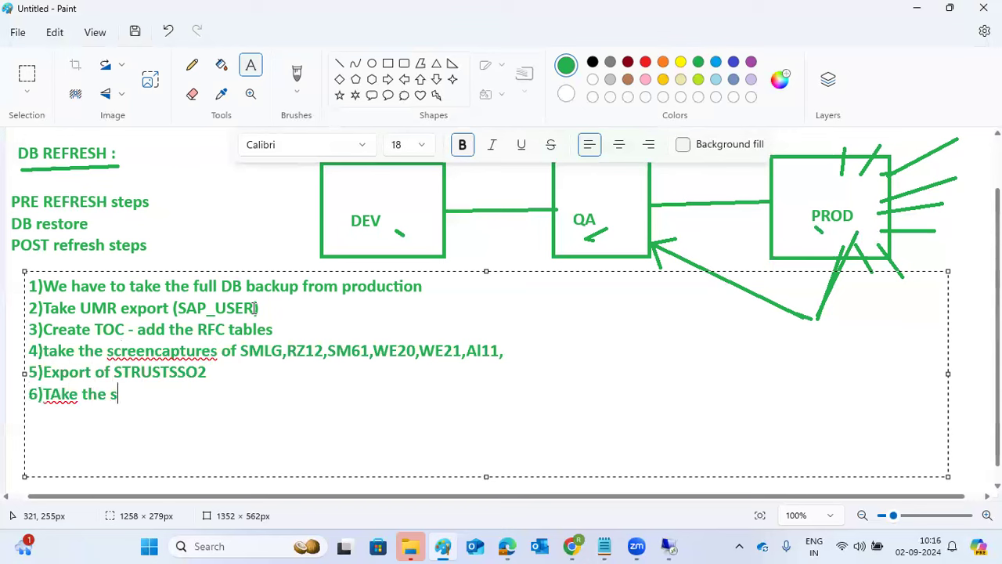
pyautogui.write('creen captu')
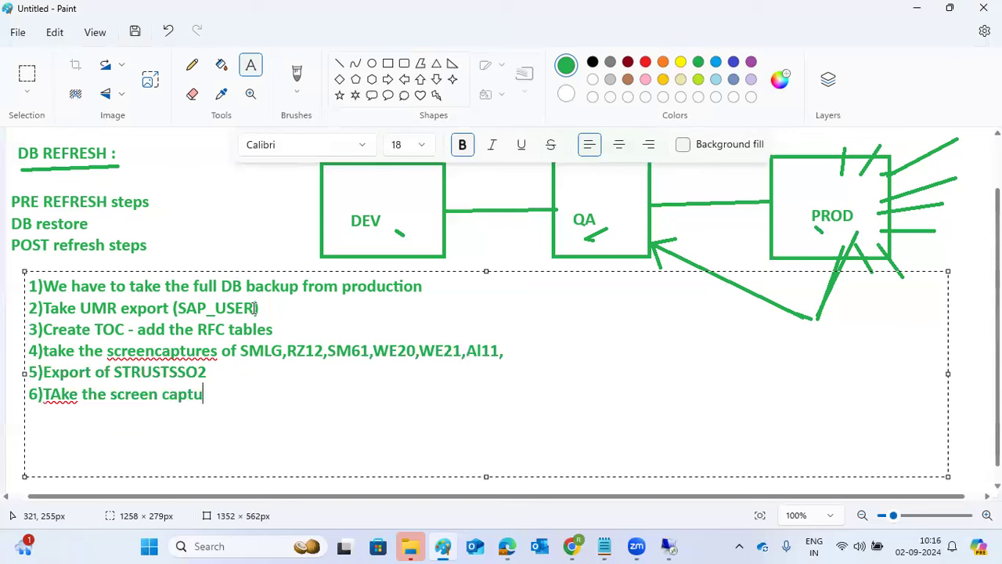
pyautogui.write('re SMt1')
pyautogui.press('Return')
pyautogui.write('7)')
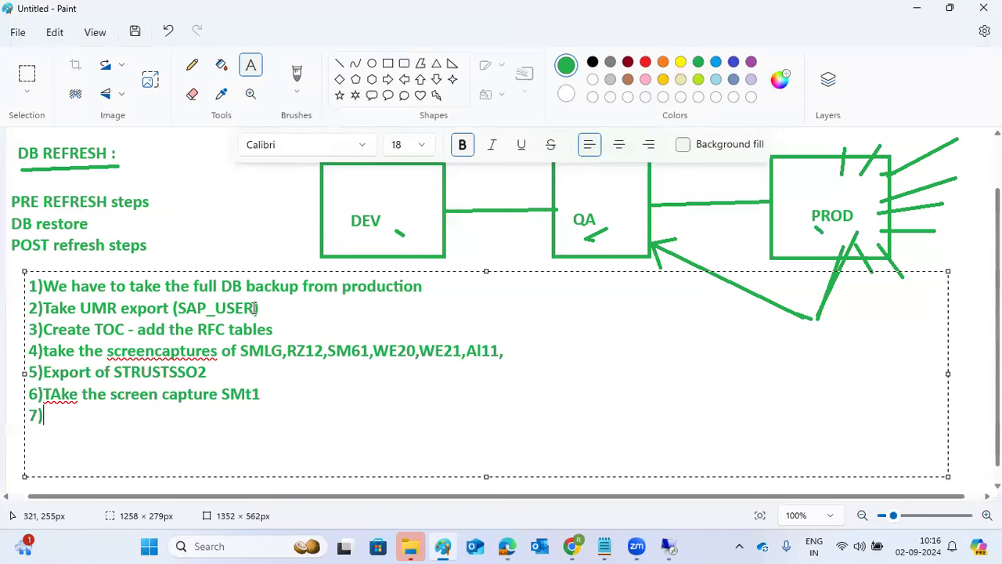
# Split "screencaptures" into "screen captures" in item 4 and append "SLDAPICUST,RZ70," to its end.
pyautogui.moveTo(122, 373); pyautogui.dragTo(158, 374)
pyautogui.click(156, 350)
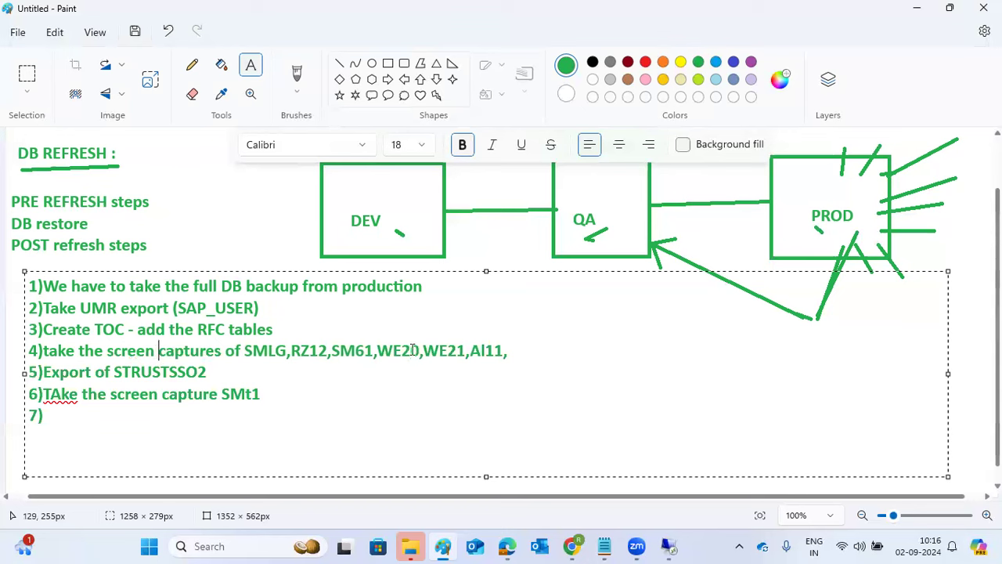
pyautogui.click(518, 348)
pyautogui.write('SIDAPIC')
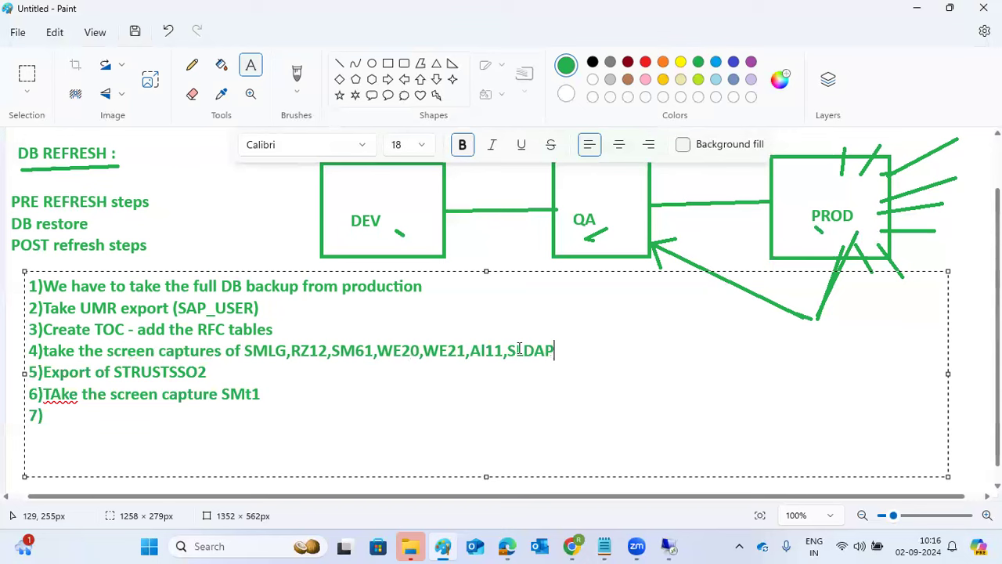
pyautogui.write('UST,RZ')
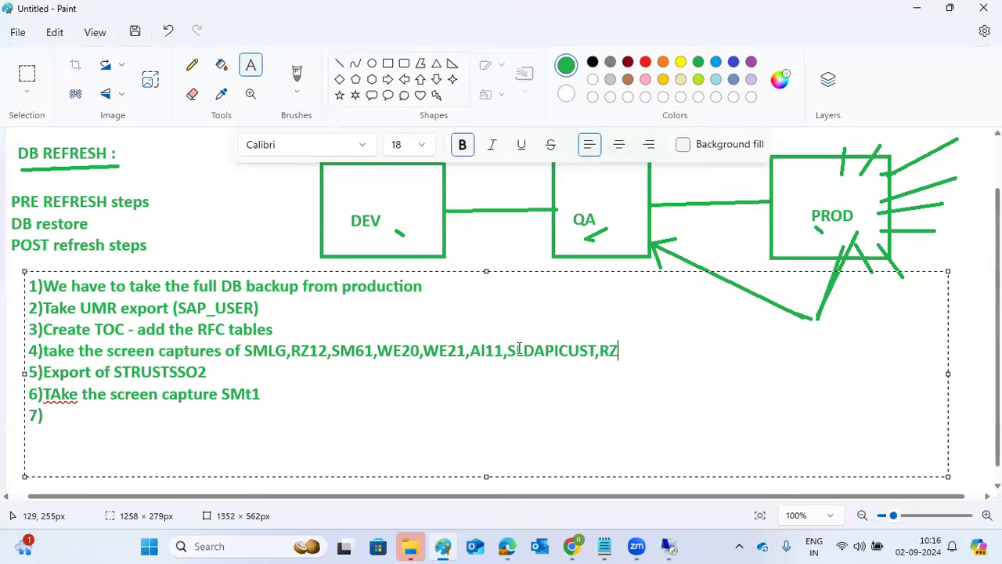
pyautogui.write('70,')
# Complete item 7 as "check the BDLS entries", correcting the misspelled last word, and start a new line numbered "8)".
pyautogui.click(100, 417)
pyautogui.moveTo(60, 308); pyautogui.dragTo(245, 336)
pyautogui.click(126, 412)
pyautogui.write('check the ')
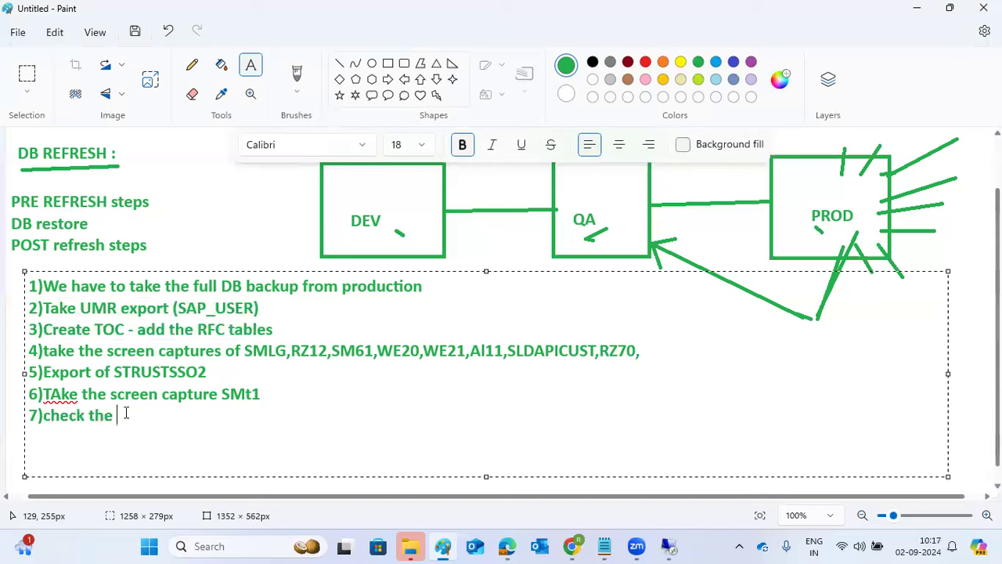
pyautogui.write('BDLS extries')
pyautogui.press('Return')
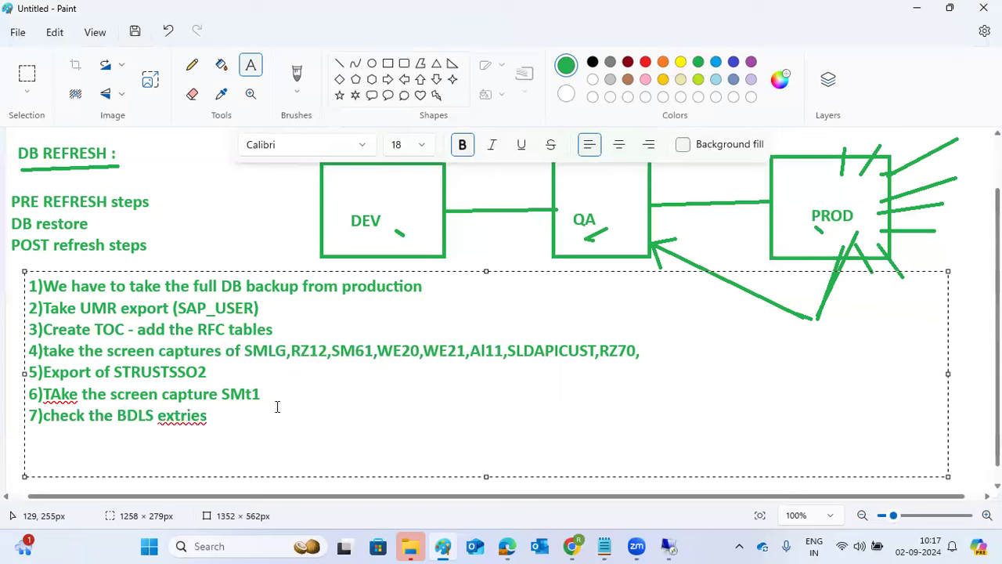
pyautogui.rightClick(185, 420)
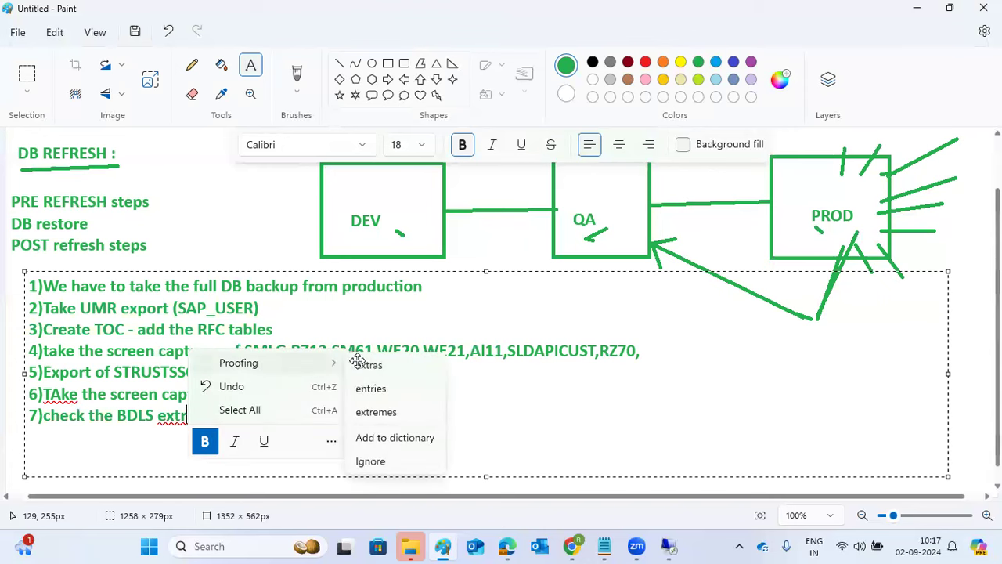
pyautogui.click(389, 392)
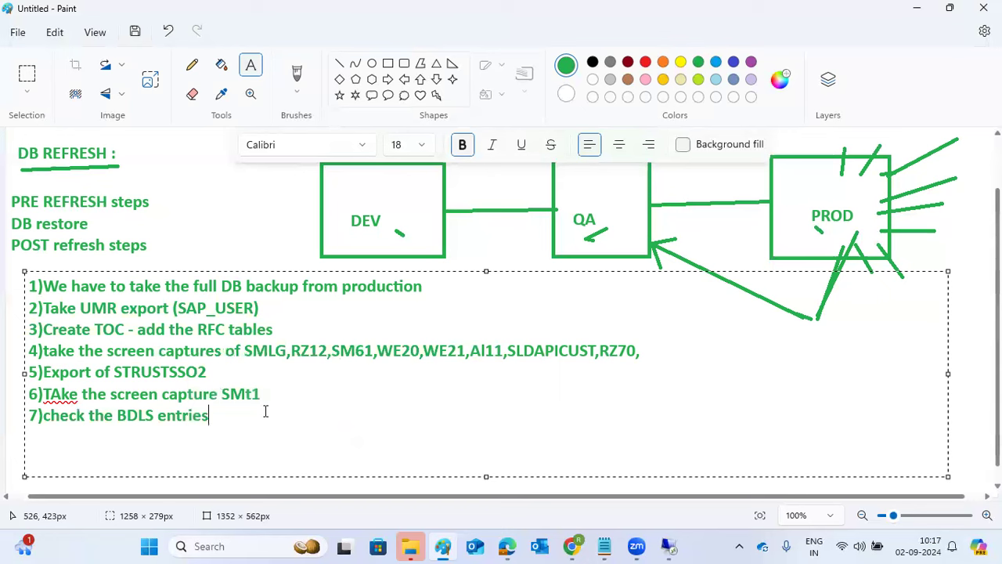
pyautogui.press('Return')
pyautogui.write('8)')
pyautogui.click(265, 411)
pyautogui.write('(SA38- ')
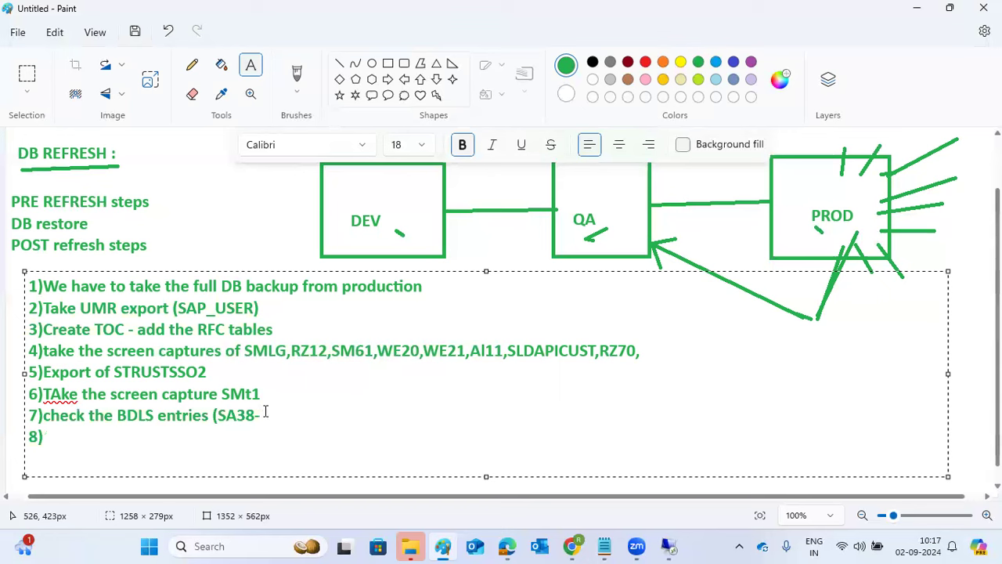
pyautogui.write('RS')
pyautogui.write('BDL')
pyautogui.press('BackSpace')
pyautogui.press('BackSpace')
pyautogui.press('BackSpace')
pyautogui.press('BackSpace')
pyautogui.press('BackSpace')
pyautogui.press('BackSpace')
pyautogui.press('BackSpace')
pyautogui.press('BackSpace')
pyautogui.press('BackSpace')
pyautogui.press('BackSpace')
pyautogui.press('BackSpace')
pyautogui.press('BackSpace')
# Complete item 8 as "take the backup profiles and SEC directory at OS level".
pyautogui.click(141, 435)
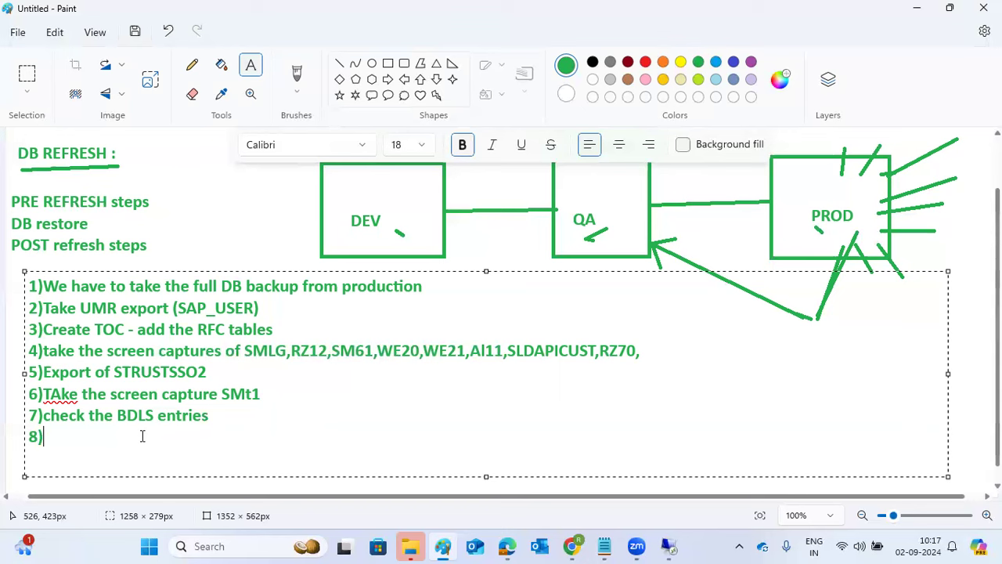
pyautogui.write('take the back')
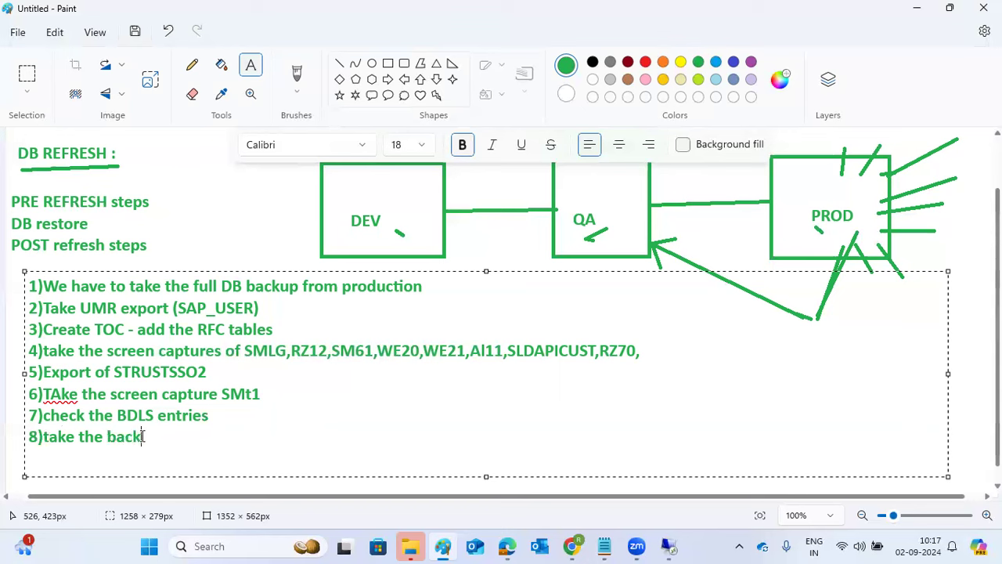
pyautogui.write('up profiles an')
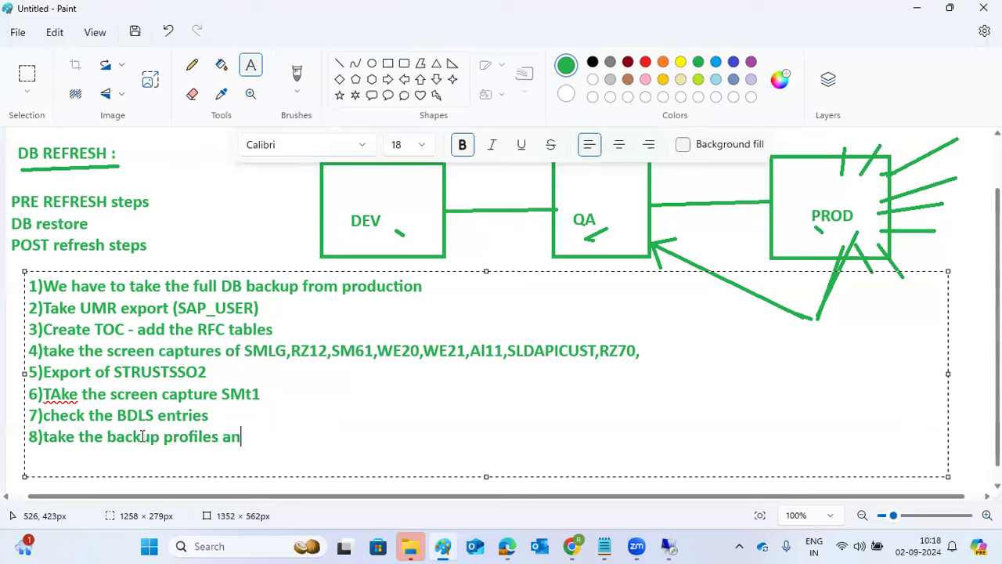
pyautogui.write('d SEC dire')
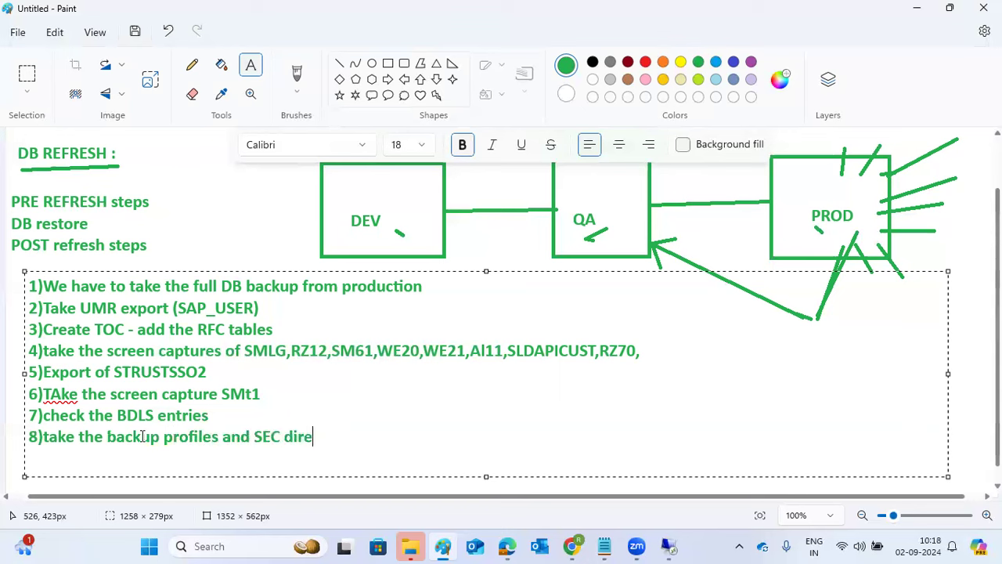
pyautogui.write('cty')
pyautogui.press('BackSpace')
pyautogui.press('BackSpace')
pyautogui.press('BackSpace')
pyautogui.press('BackSpace')
pyautogui.write('ectory at OS level')
# Add the ninth item, "9)copy of Security folder(sys/global)", and correct "TAke" to "Take" in item 6.
pyautogui.press('Return')
pyautogui.write('9)co')
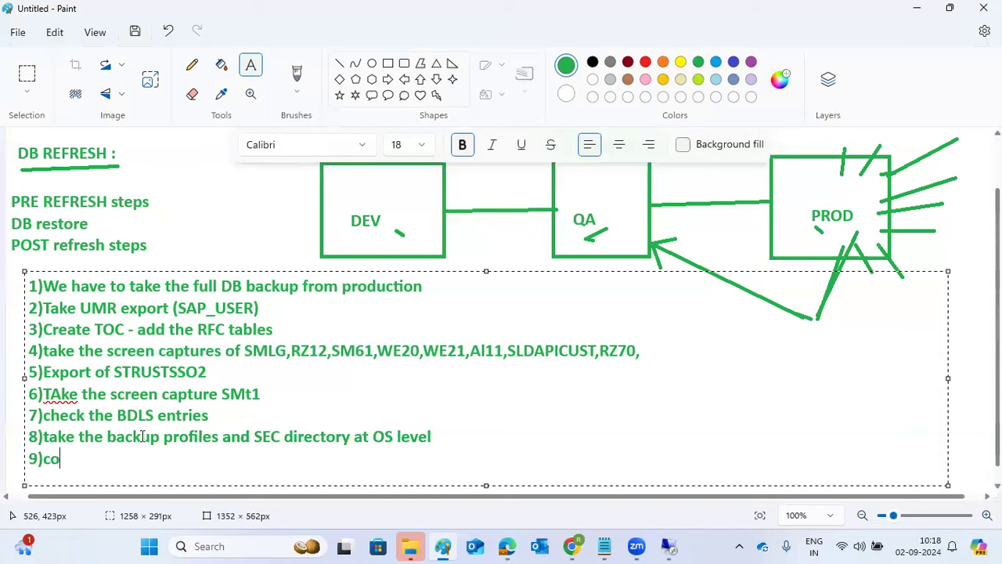
pyautogui.write('py of Security ')
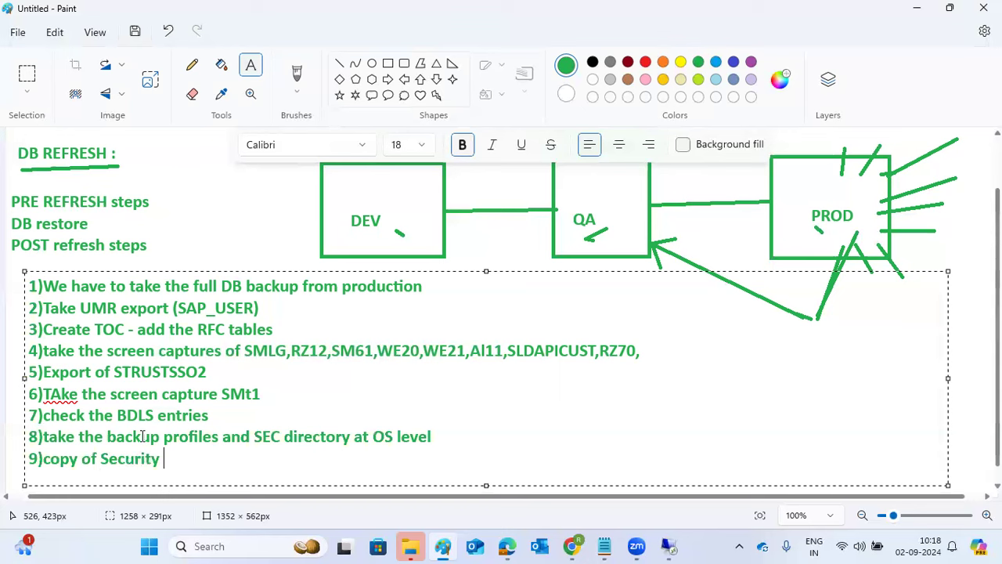
pyautogui.write('folder(')
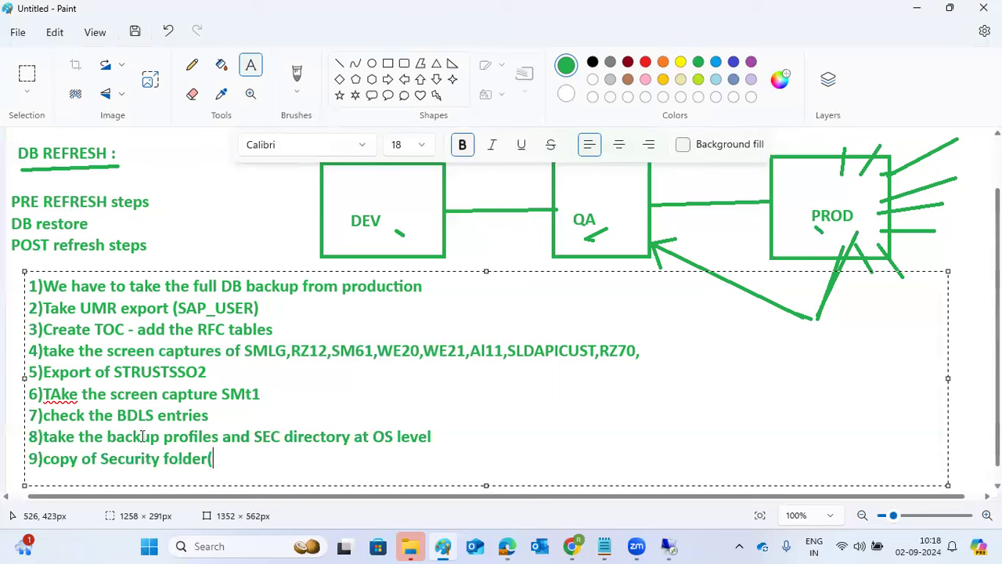
pyautogui.write('sys/glo')
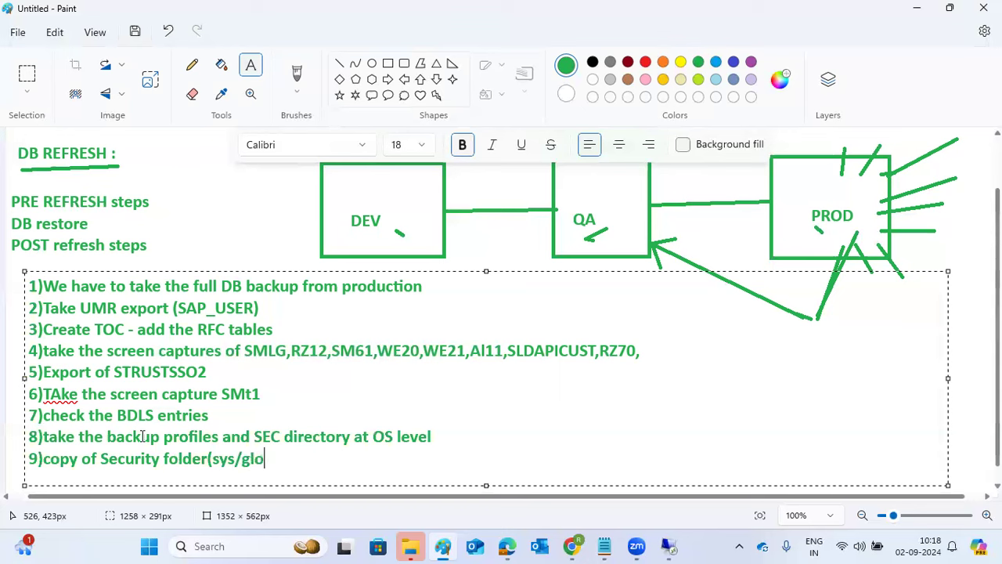
pyautogui.write('bal)')
pyautogui.press('Return')
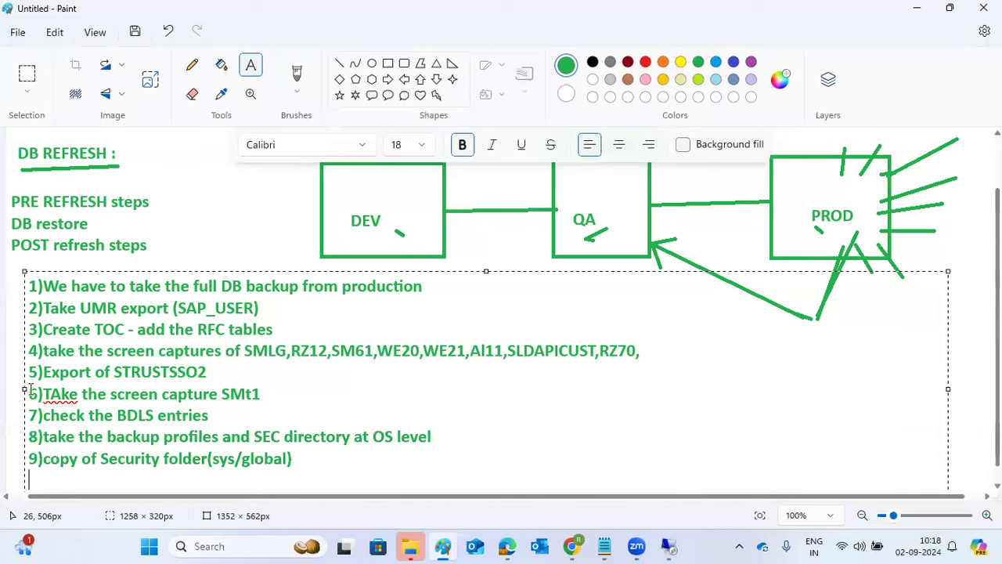
pyautogui.rightClick(63, 394)
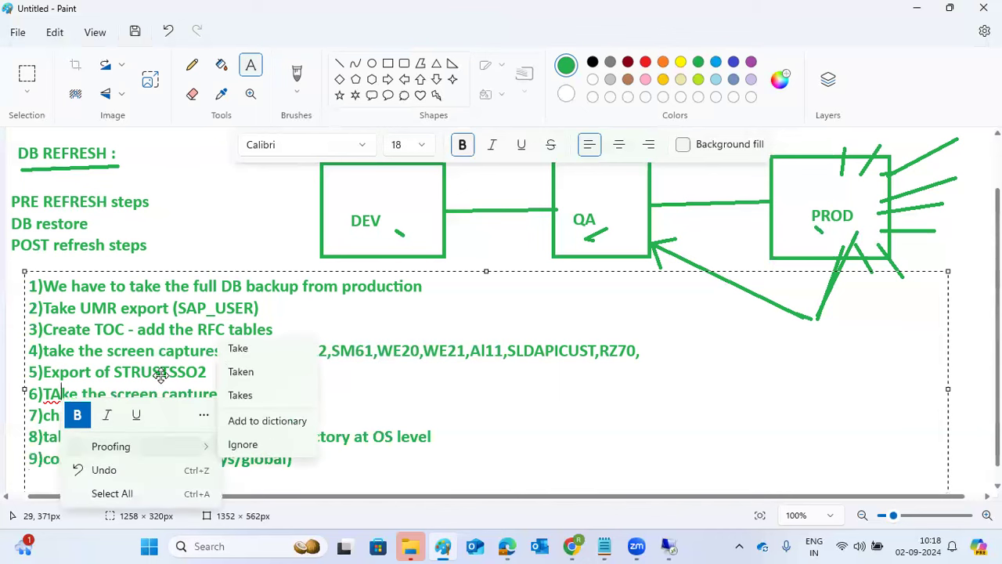
pyautogui.click(241, 347)
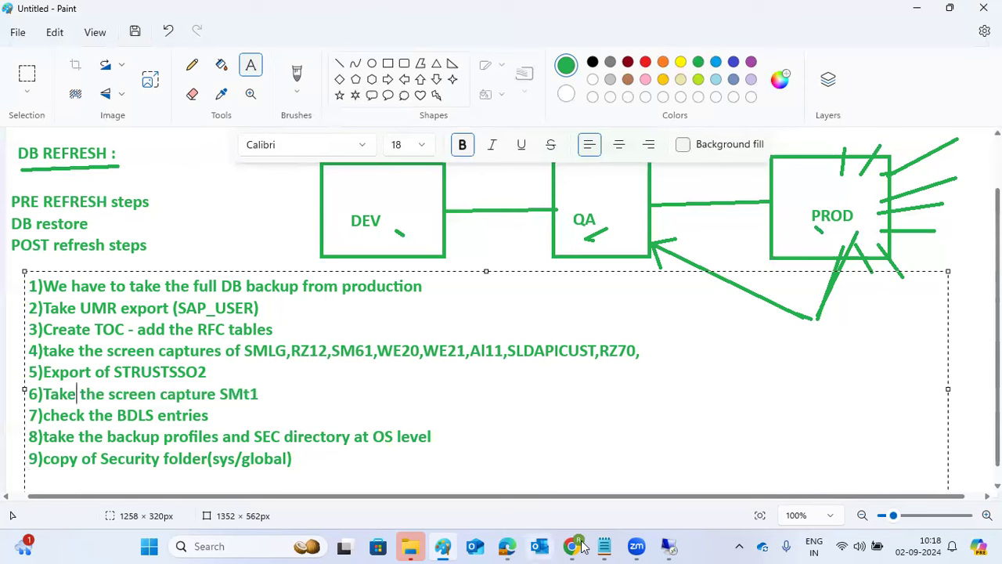
# Switch to the remote desktop's SAP Logon and log on to SAP ECC DEVELOPMENT, client 100, as user basis1 with the account password.
pyautogui.click(669, 546)
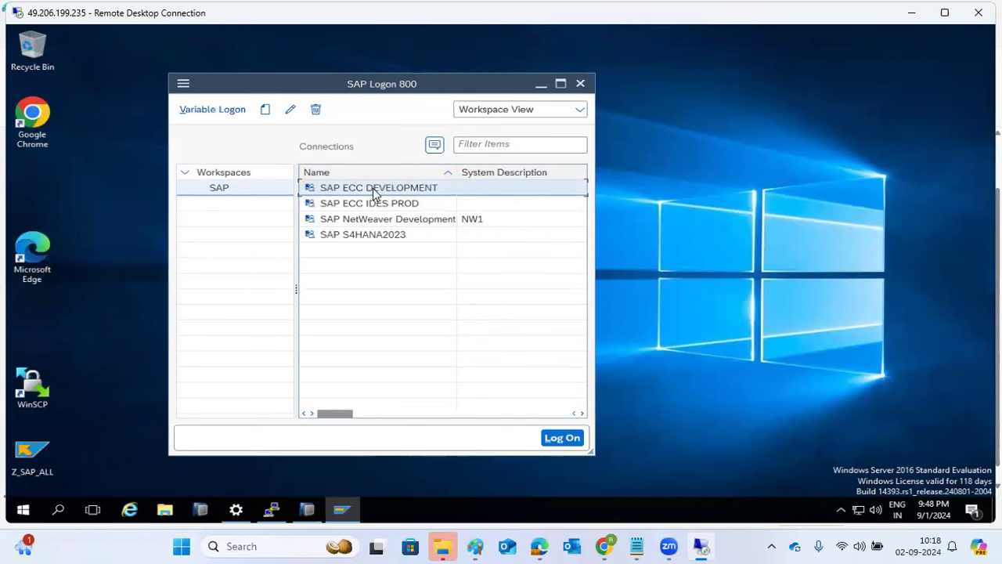
pyautogui.doubleClick(375, 190)
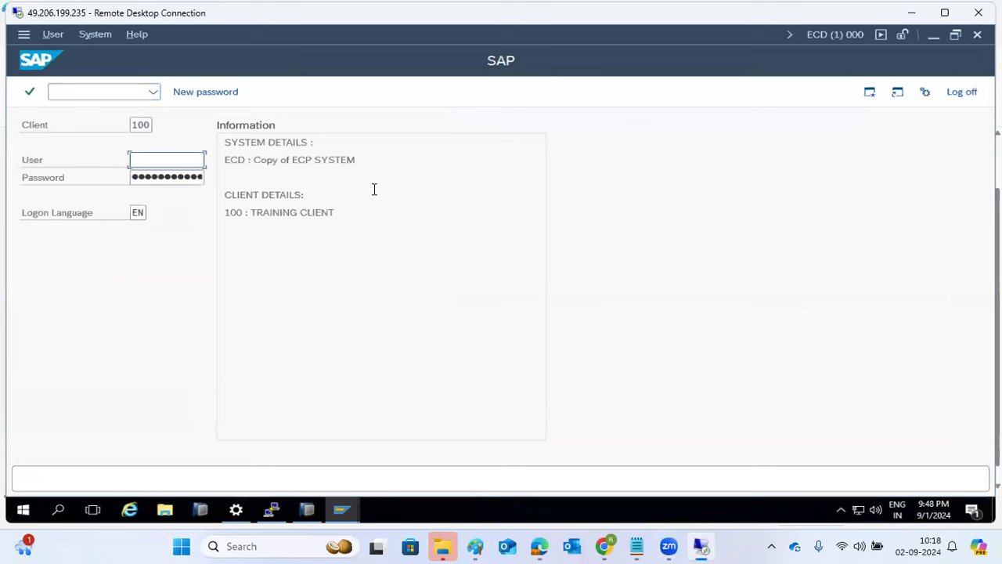
pyautogui.write('basis')
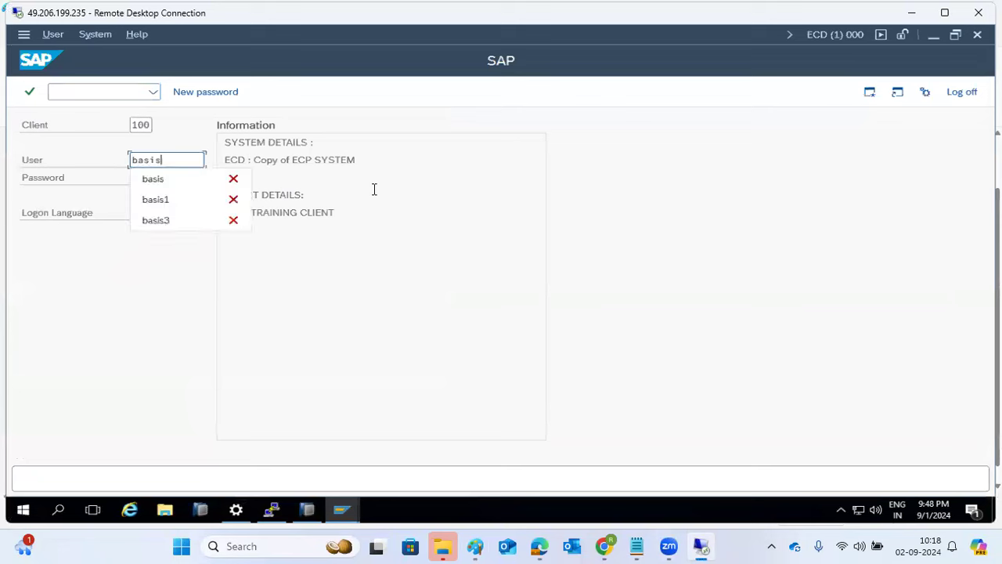
pyautogui.write('1')
pyautogui.press('Tab')
pyautogui.write('••••••••••')
pyautogui.press('Return')
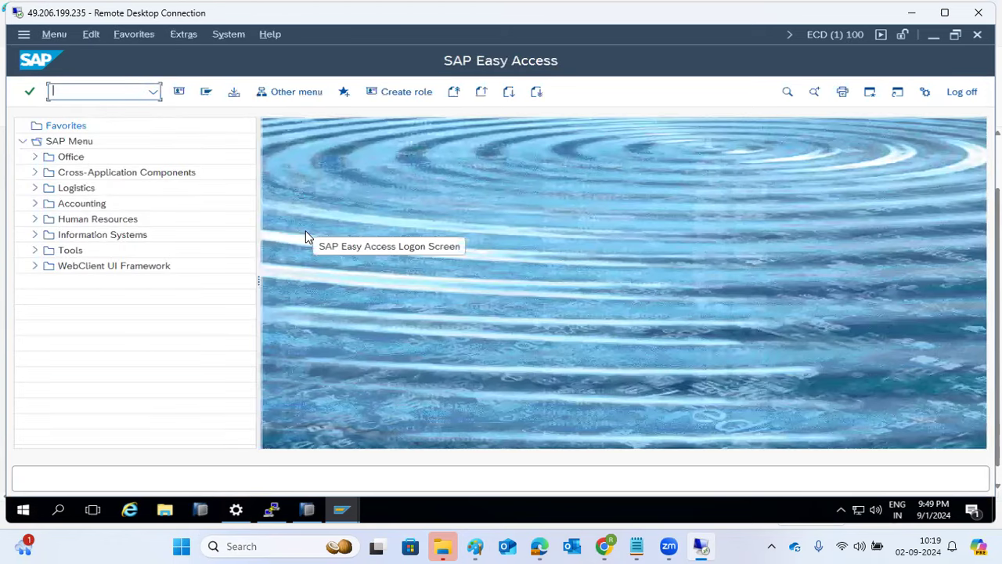
# Switch back to Paint and add the tenth item, "10)take the screencaptures of STMS configuration ,routes, layers ..".
pyautogui.click(475, 546)
pyautogui.press('Return')
pyautogui.write('10)take the screencaptures of STMS configuration ,routes, layers ..')
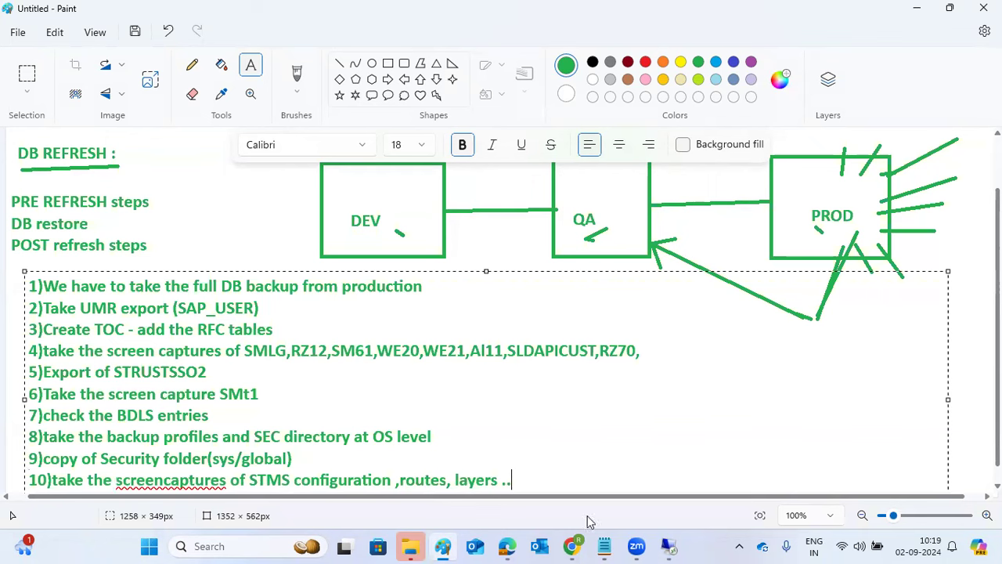
# Return to the remote SAP session, run transaction STMS, and display the system overview of the transport domain.
pyautogui.click(668, 546)
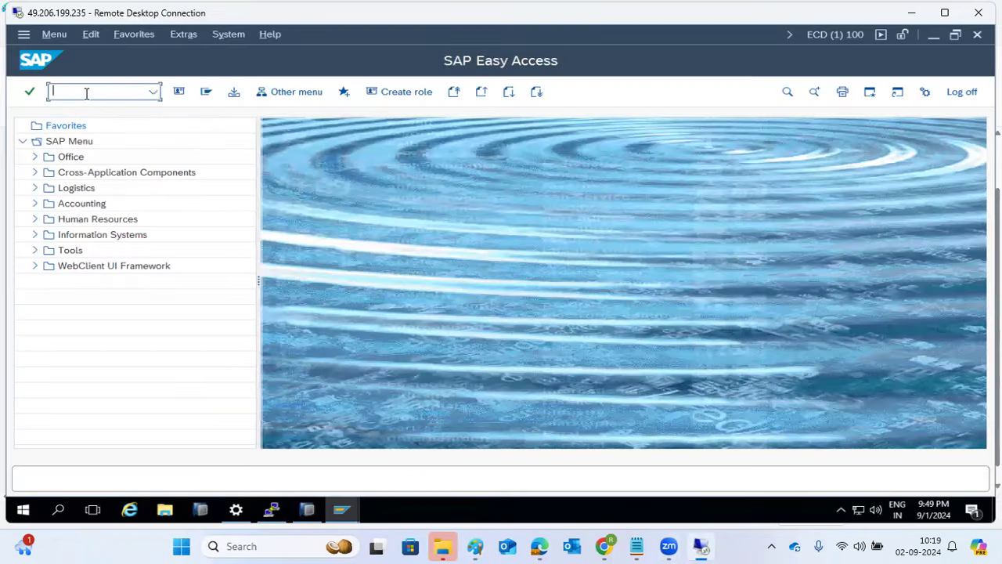
pyautogui.write('stms')
pyautogui.press('Return')
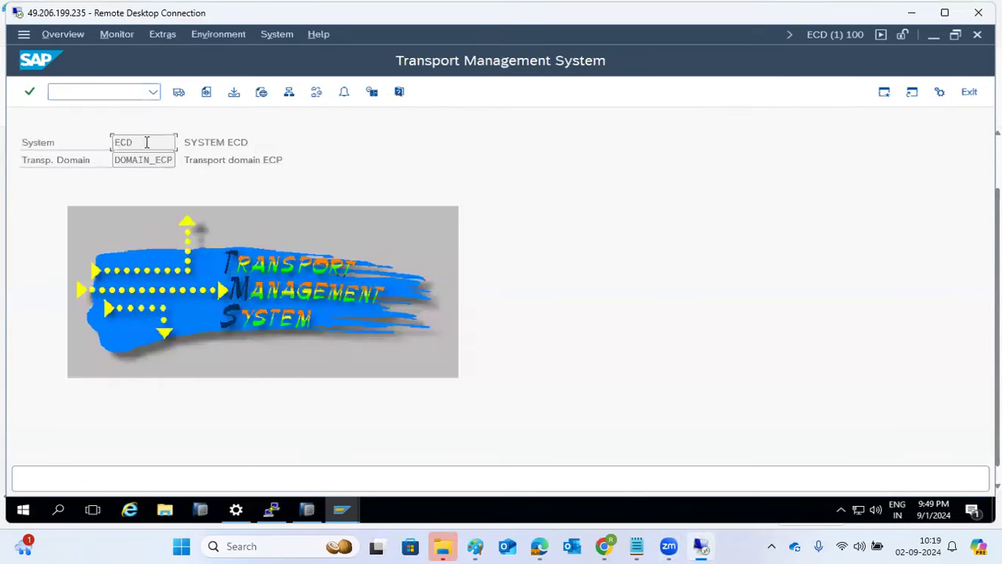
pyautogui.click(289, 92)
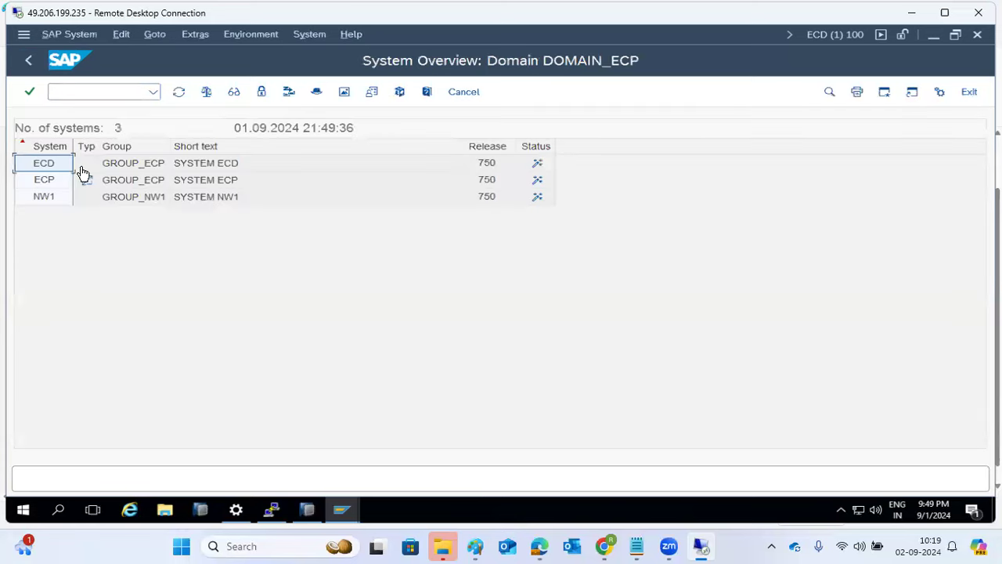
# Display the transport routes from STMS, then return to the Transport Management System start screen with /nstms.
pyautogui.click(30, 61)
pyautogui.click(315, 92)
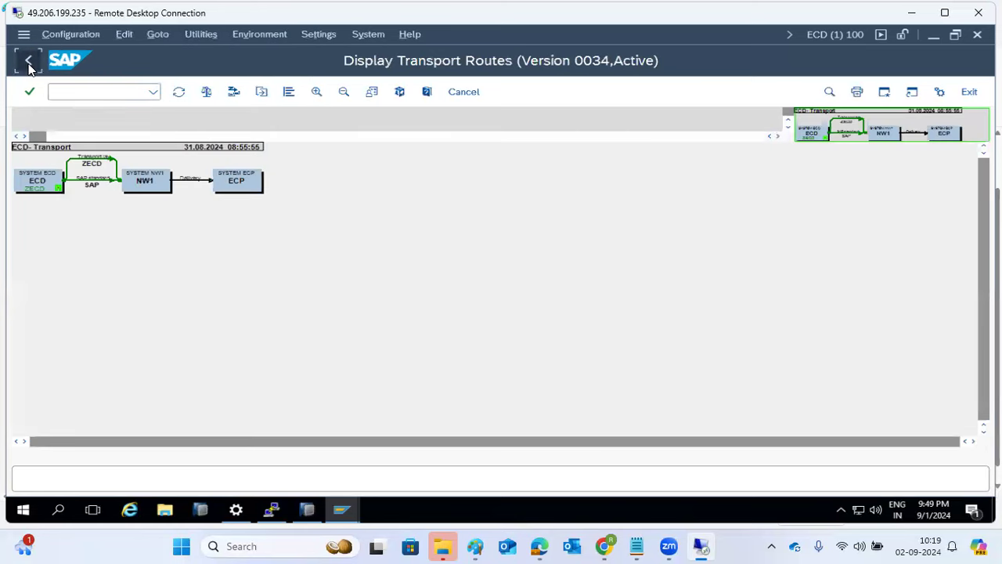
pyautogui.click(28, 62)
pyautogui.click(71, 91)
pyautogui.write('/nstms')
pyautogui.press('Return')
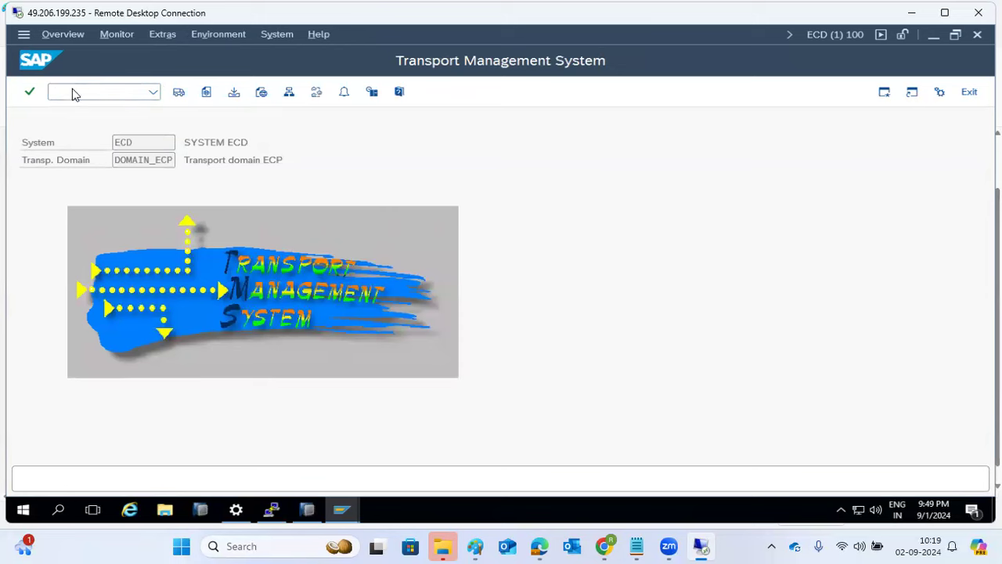
# Open the client export with transaction /nscc8 and point out the UMR export and TOC items in the Paint notes.
pyautogui.click(73, 90)
pyautogui.write('/nscc8')
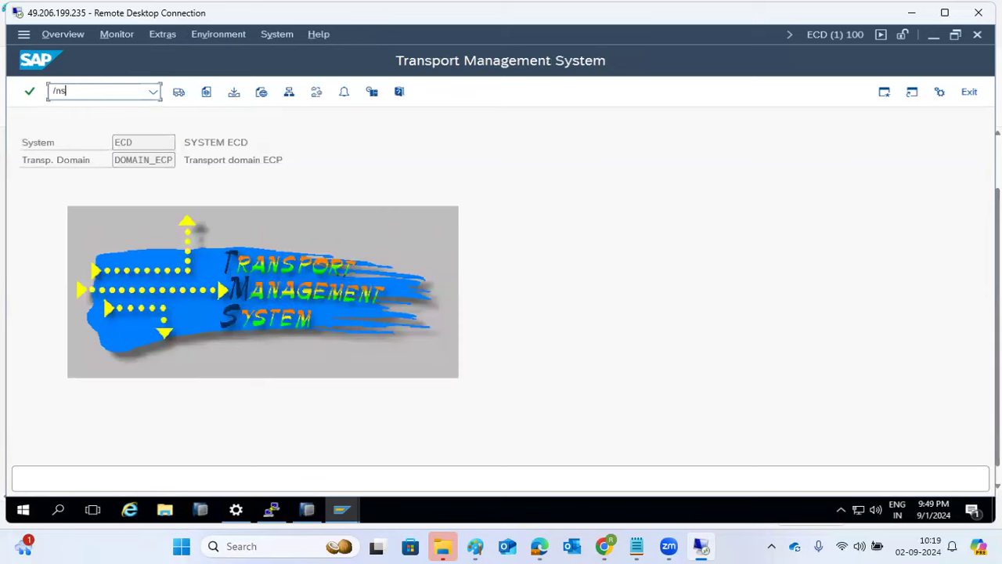
pyautogui.press('Return')
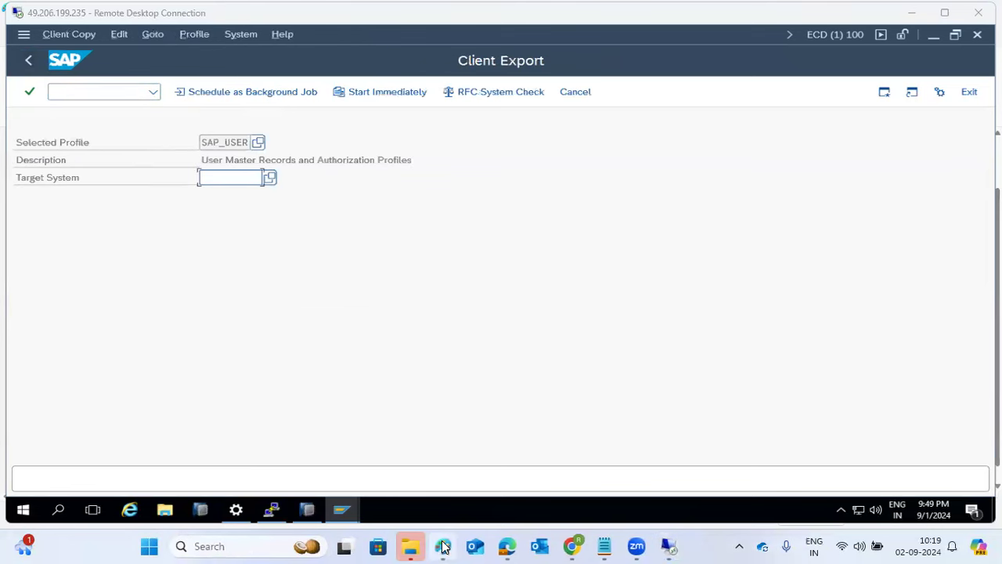
pyautogui.click(444, 546)
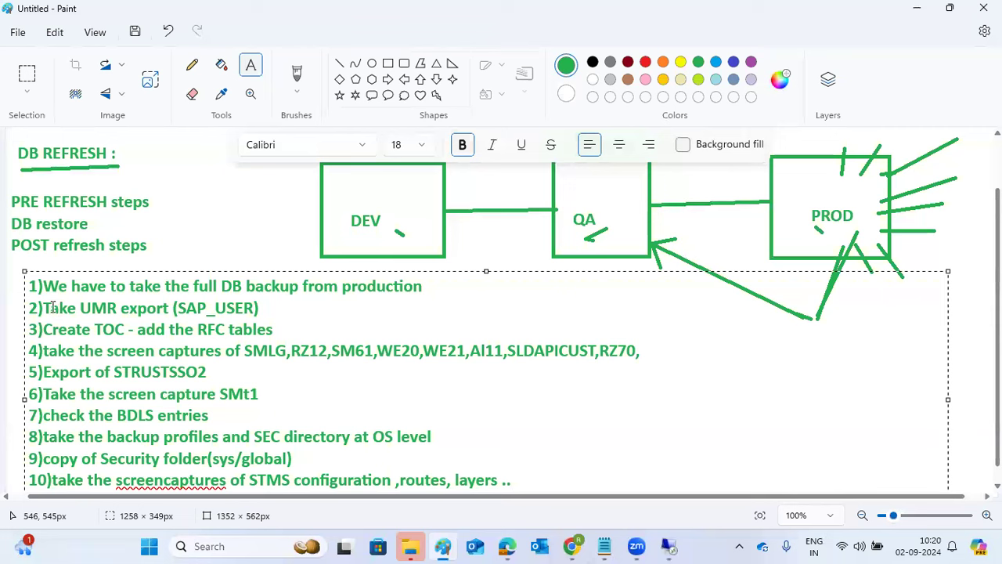
pyautogui.moveTo(51, 308); pyautogui.dragTo(115, 330)
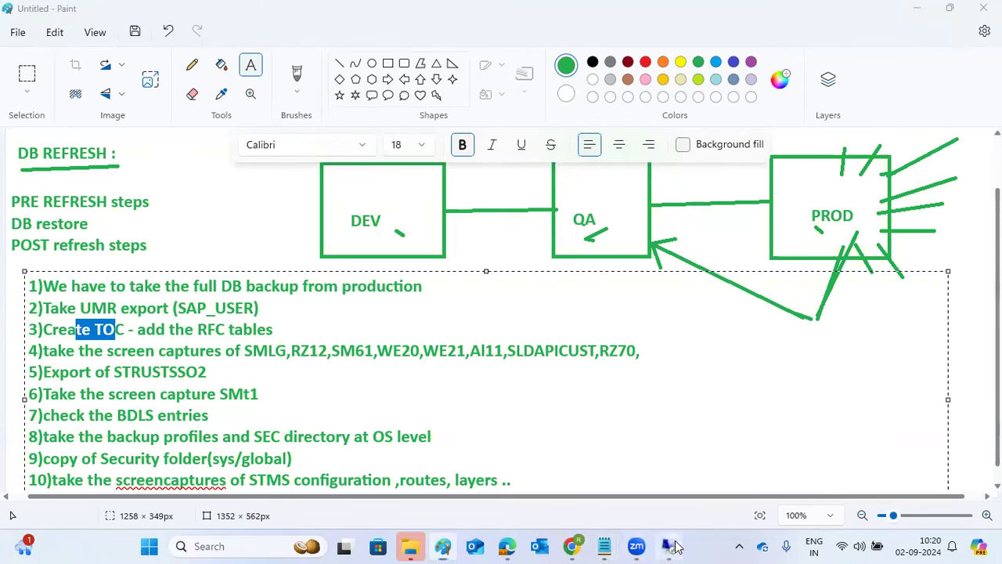
# Return to the remote SAP session and choose NW1 as the target system of the SAP_USER client export.
pyautogui.click(670, 546)
pyautogui.click(271, 180)
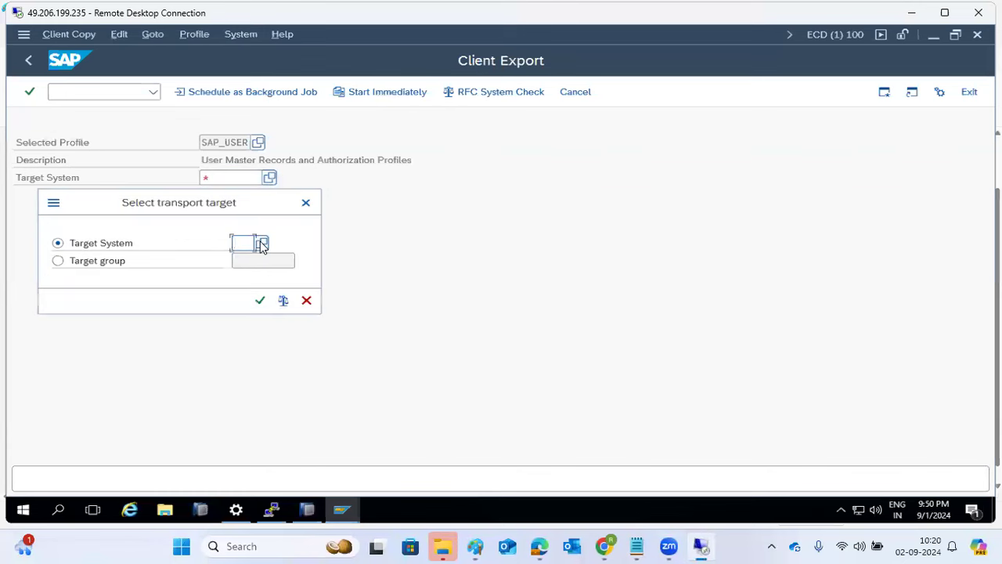
pyautogui.click(260, 244)
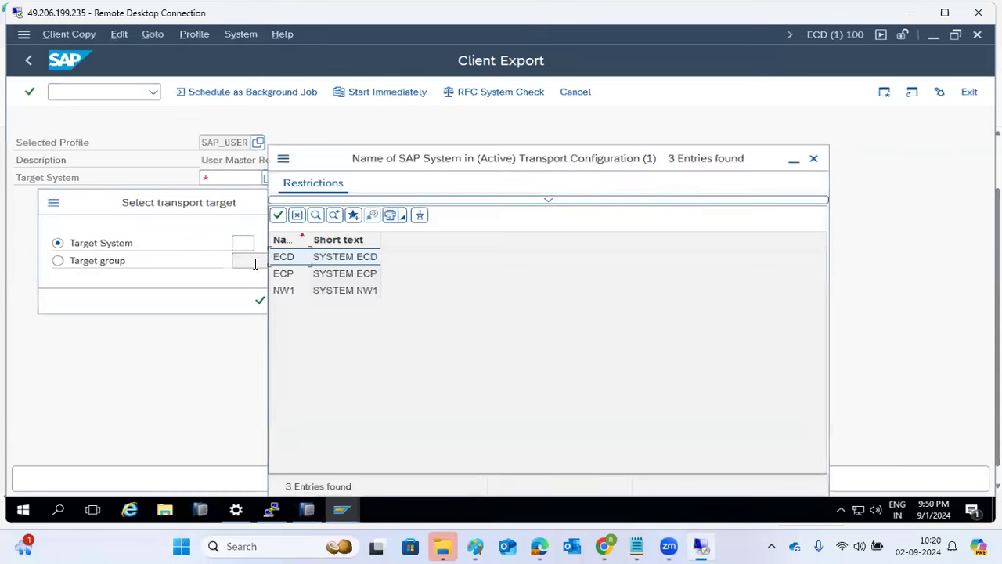
pyautogui.doubleClick(284, 290)
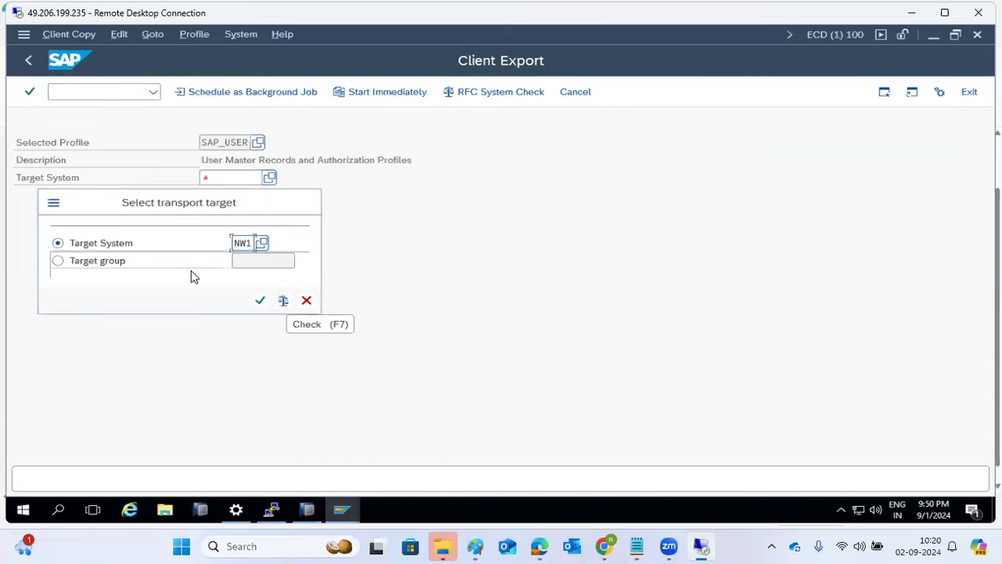
pyautogui.click(261, 302)
# Schedule the client export as a background job with immediate start, accepting the verification and information dialogs.
pyautogui.click(215, 93)
pyautogui.click(79, 232)
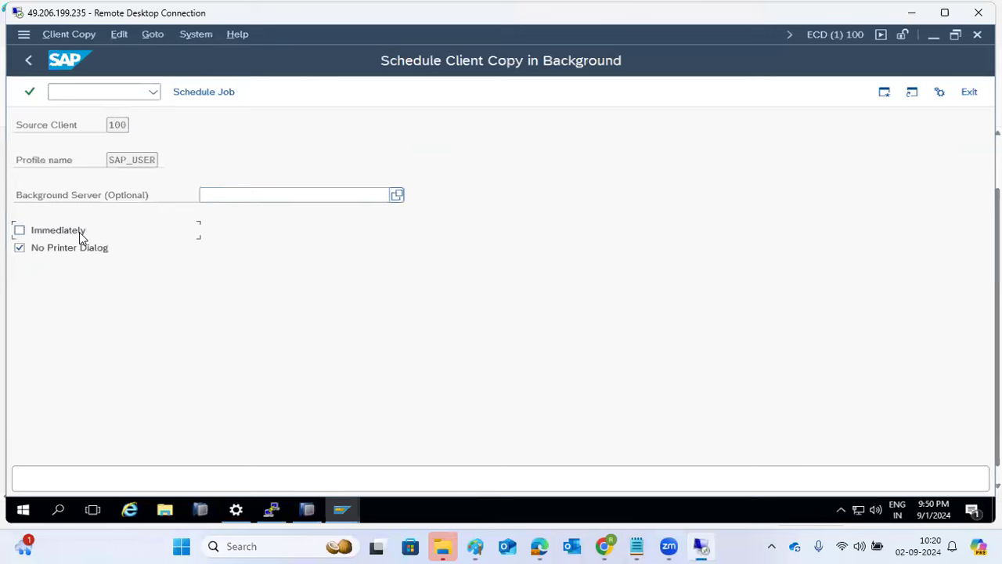
pyautogui.click(200, 92)
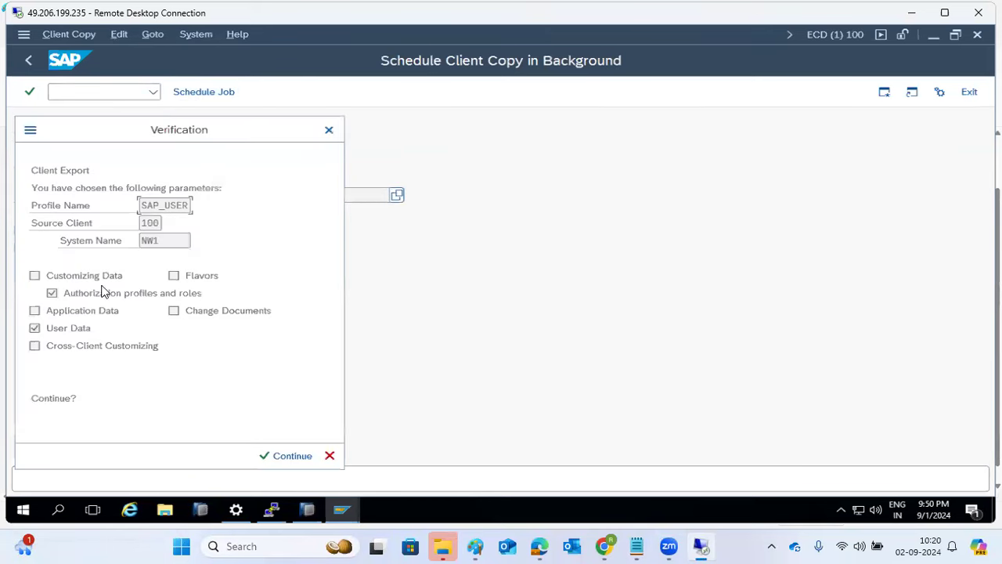
pyautogui.click(266, 457)
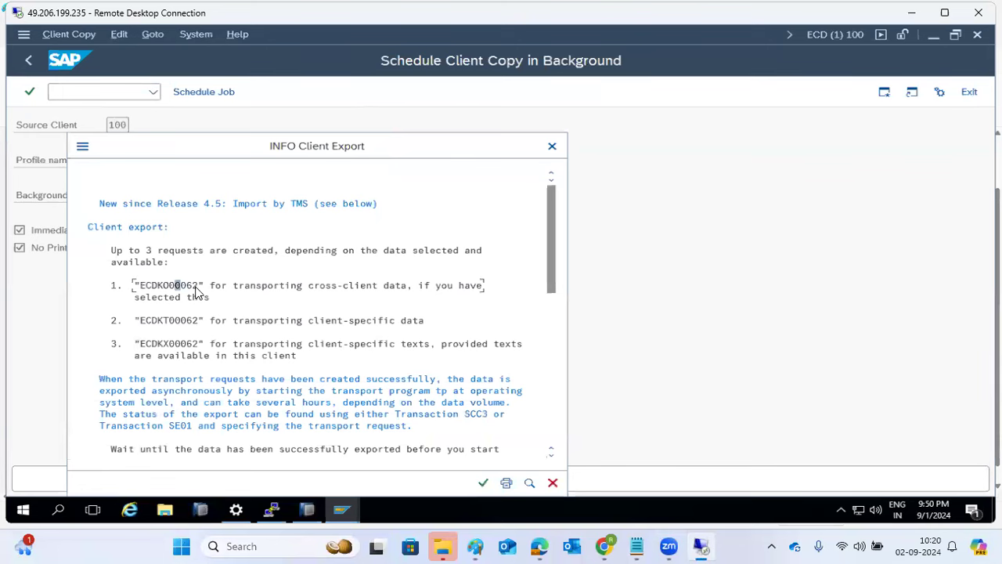
pyautogui.click(173, 337)
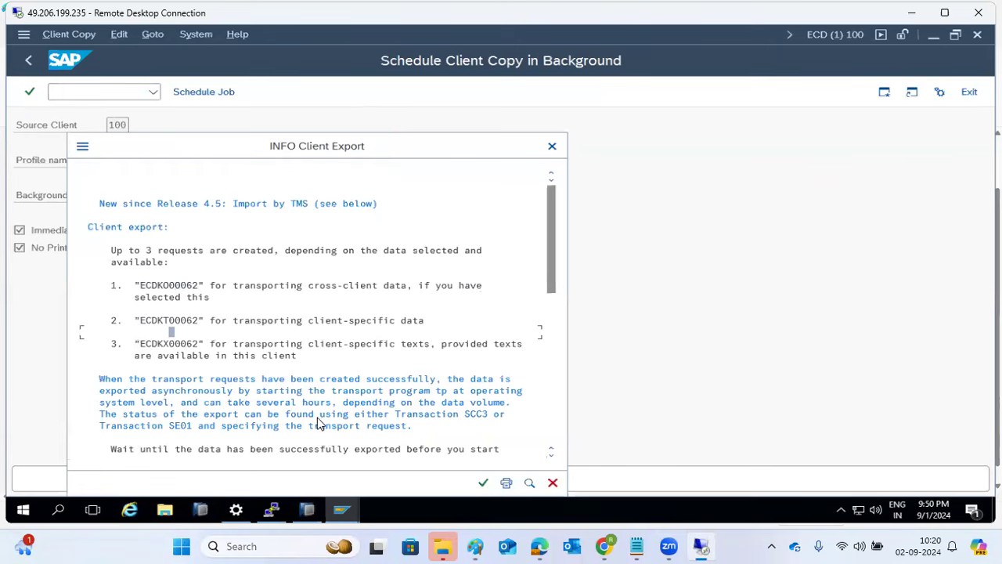
pyautogui.click(483, 482)
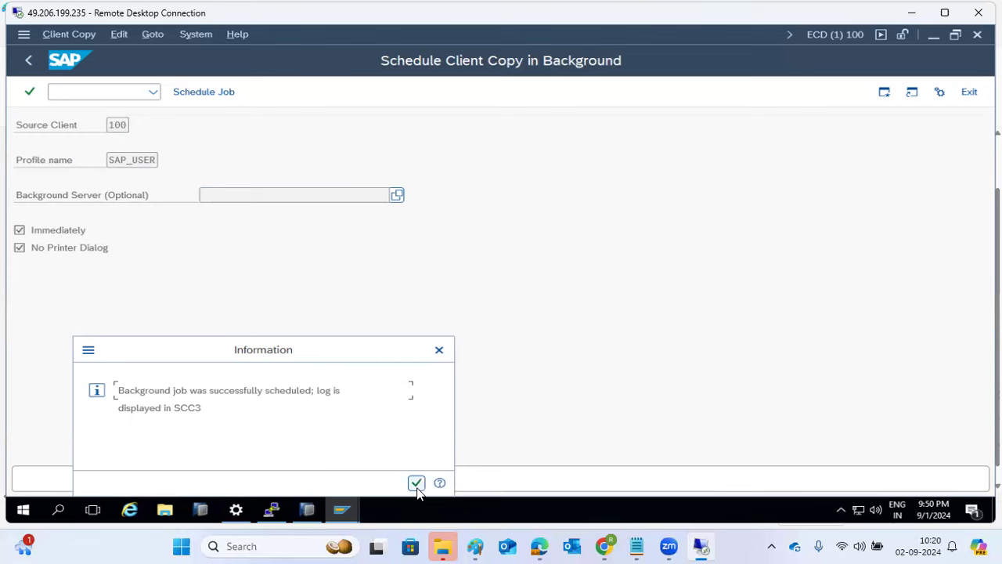
pyautogui.click(416, 485)
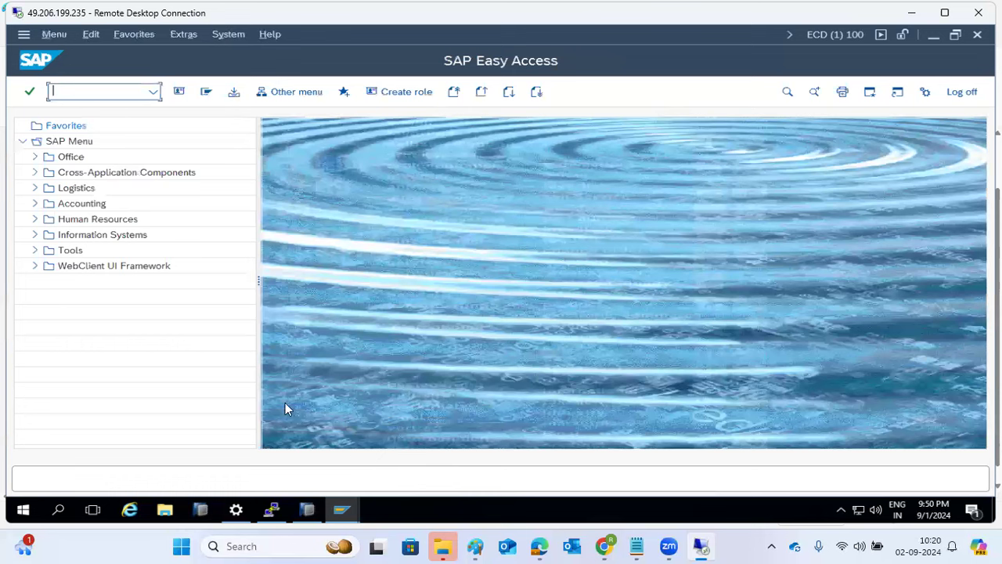
# Run transaction SCC3 and inspect the log of the latest SAP_USER client export from client 100.
pyautogui.write('scc3')
pyautogui.press('Return')
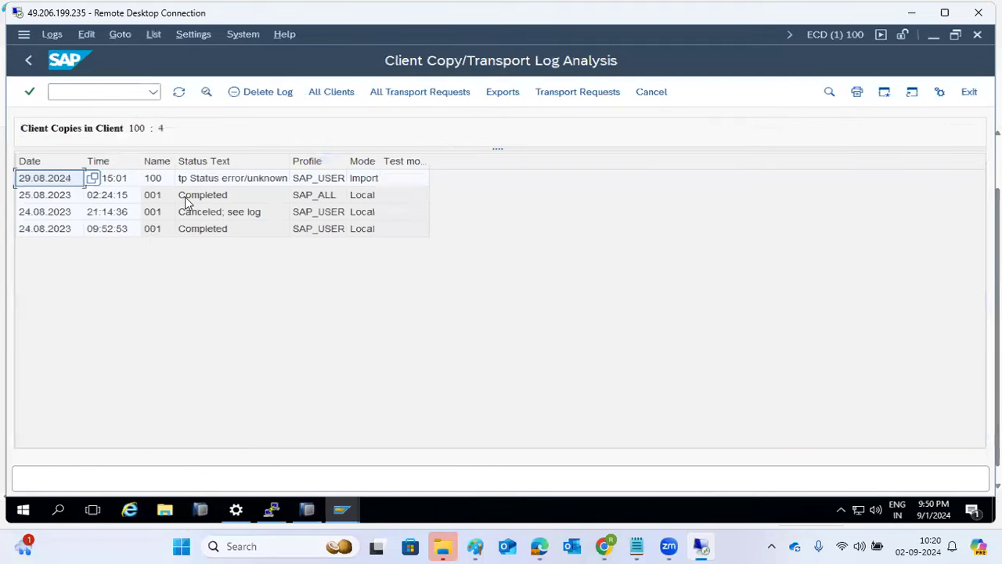
pyautogui.click(341, 93)
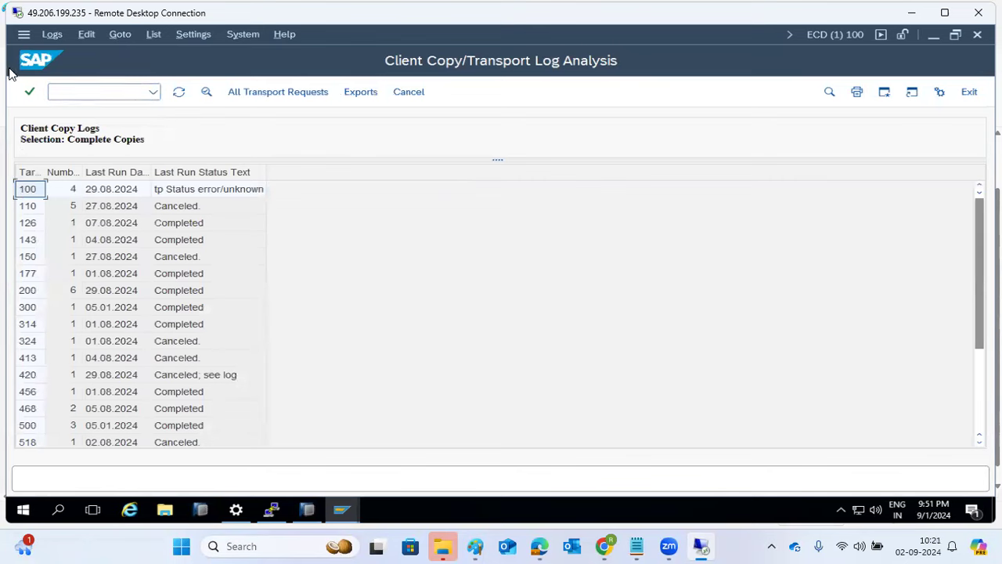
pyautogui.click(361, 92)
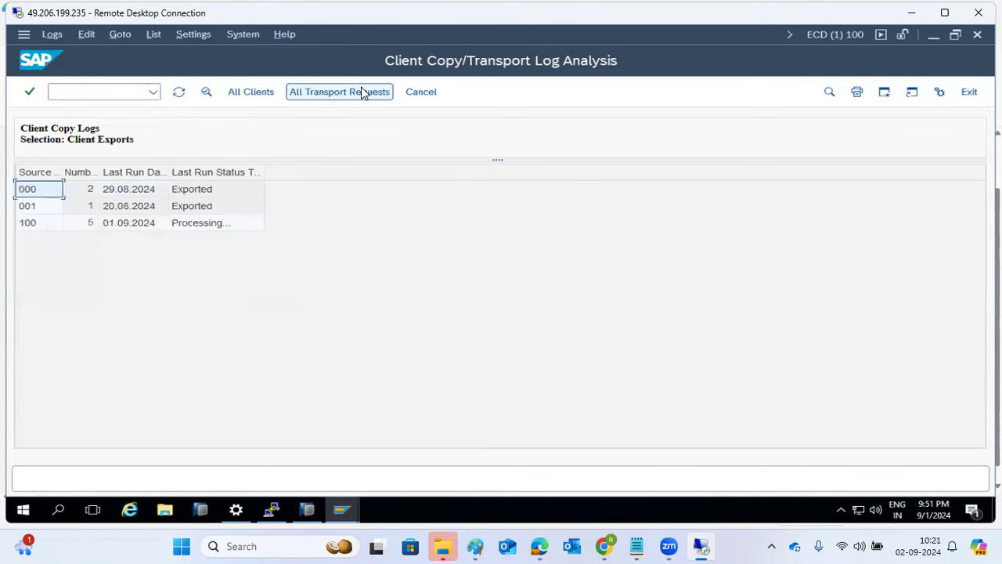
pyautogui.doubleClick(188, 225)
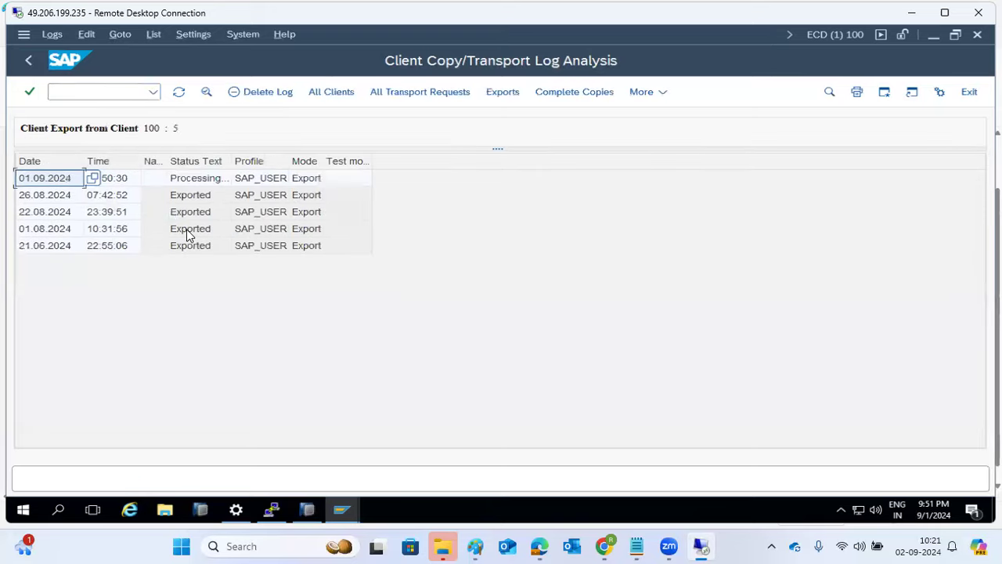
pyautogui.doubleClick(192, 177)
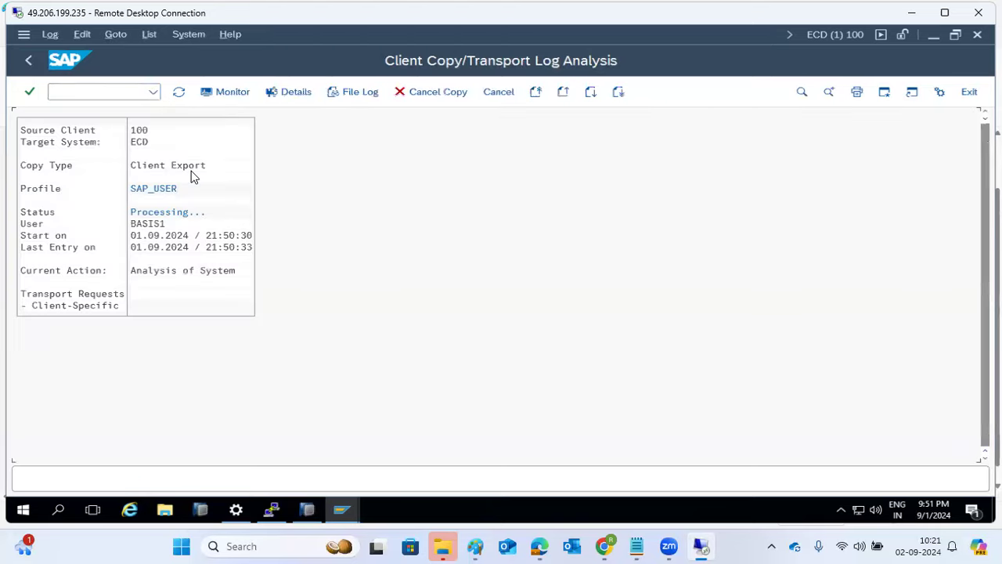
pyautogui.click(28, 60)
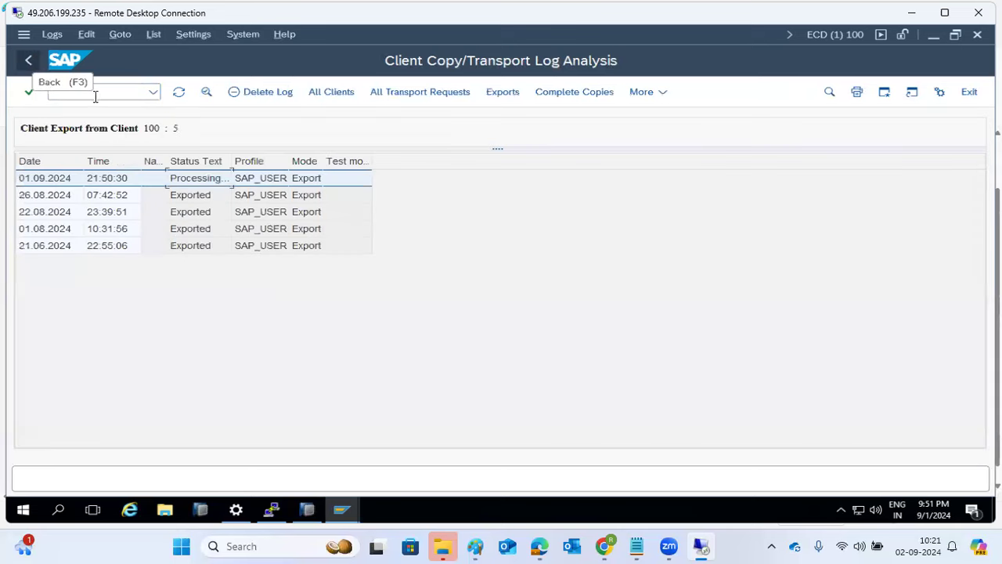
# Check the TOC item in the Paint notes, then return to the remote SAP session and run transaction /nse01.
pyautogui.click(476, 546)
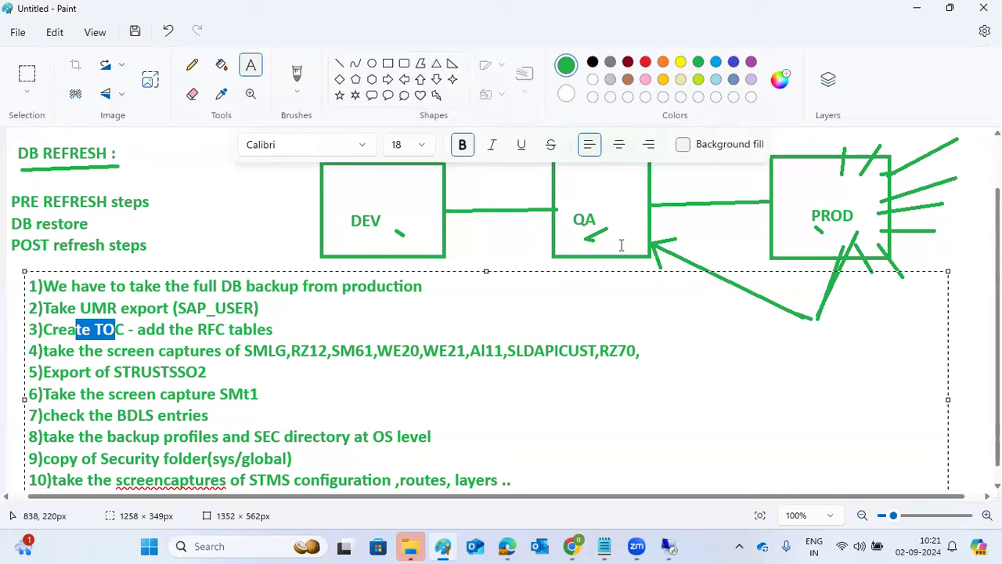
pyautogui.click(671, 547)
pyautogui.click(97, 91)
pyautogui.write('/nse01')
pyautogui.press('Return')
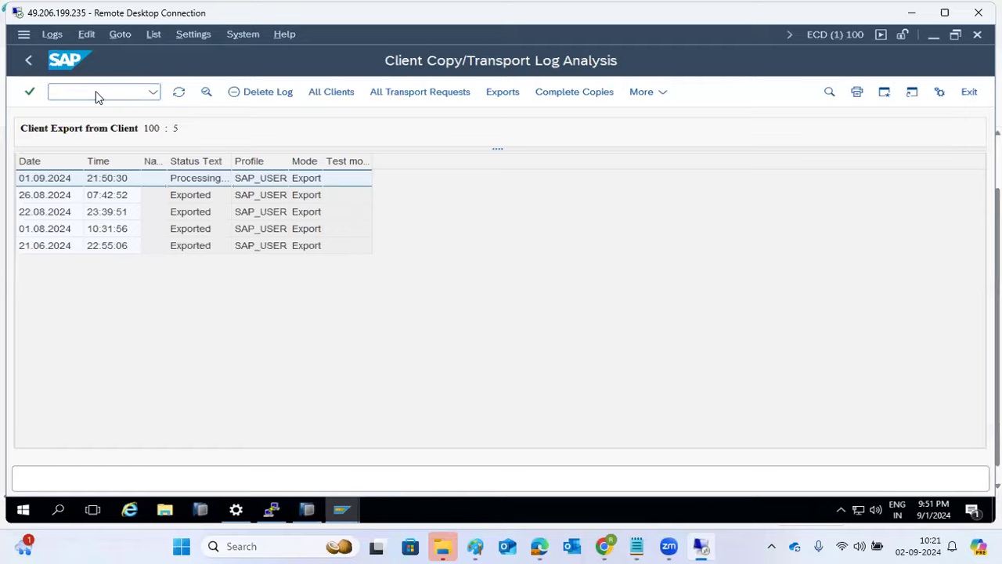
# Create and save a Transport of copies request with the short description "RFC tables export".
pyautogui.click(179, 92)
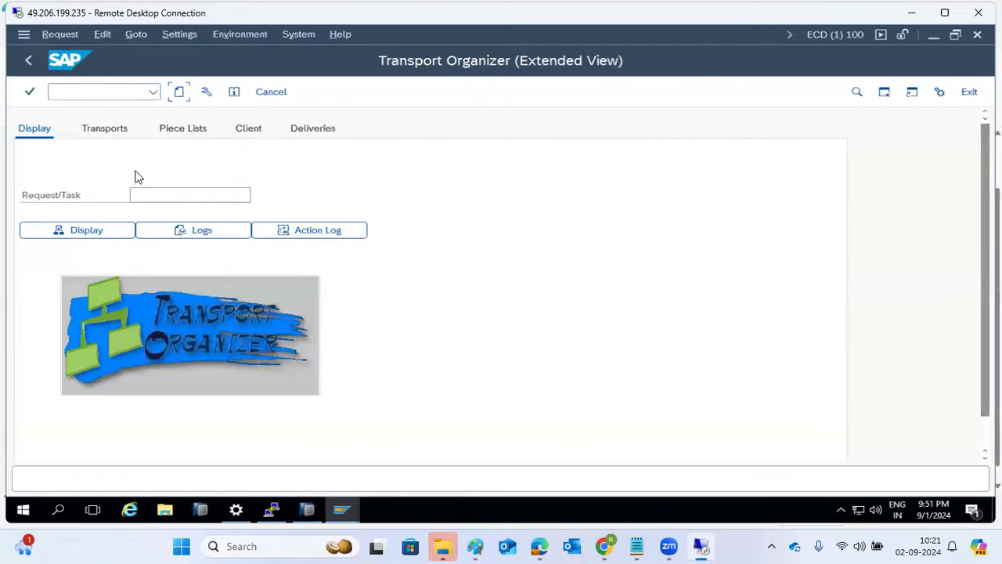
pyautogui.click(138, 339)
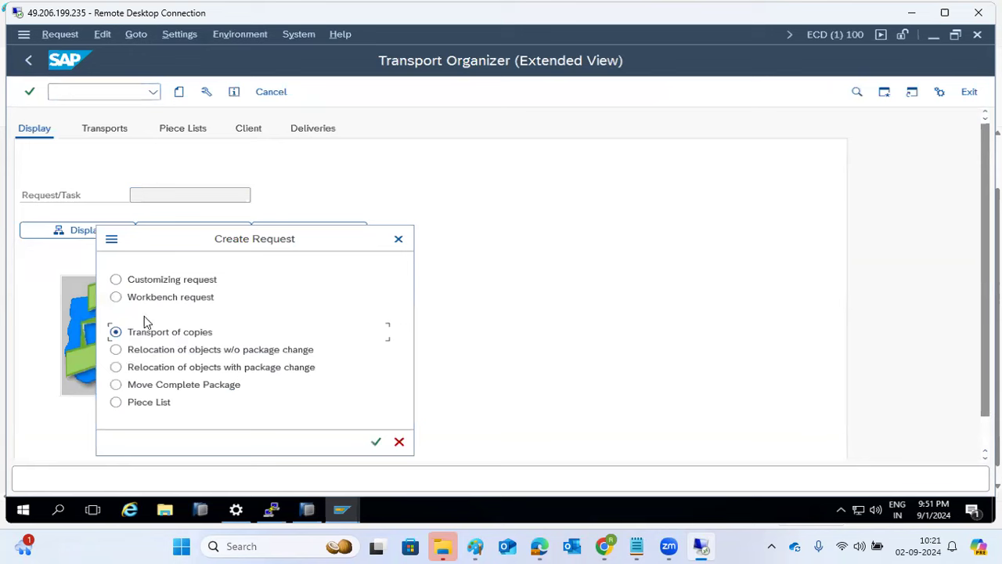
pyautogui.click(376, 442)
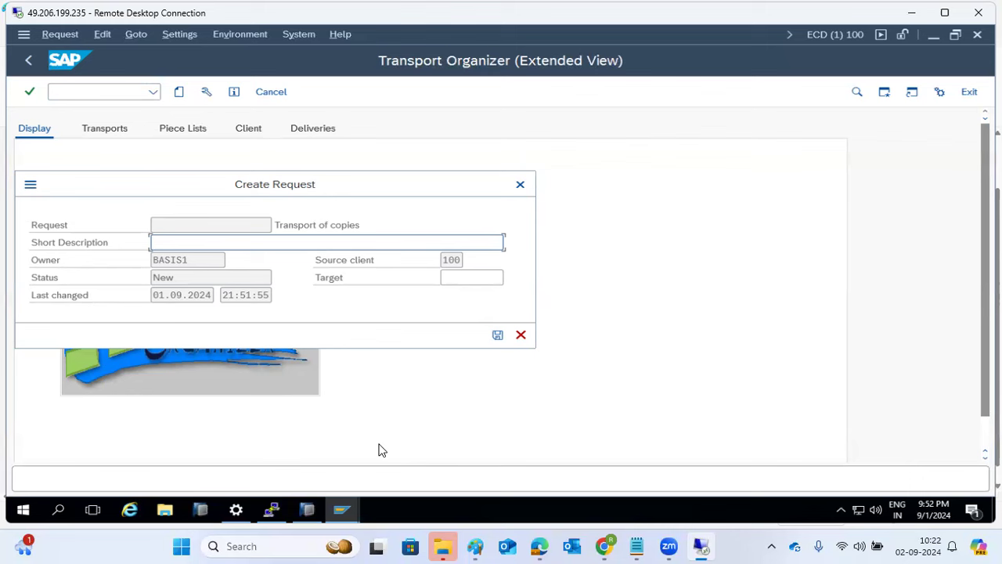
pyautogui.write('RFC tables export')
pyautogui.click(498, 335)
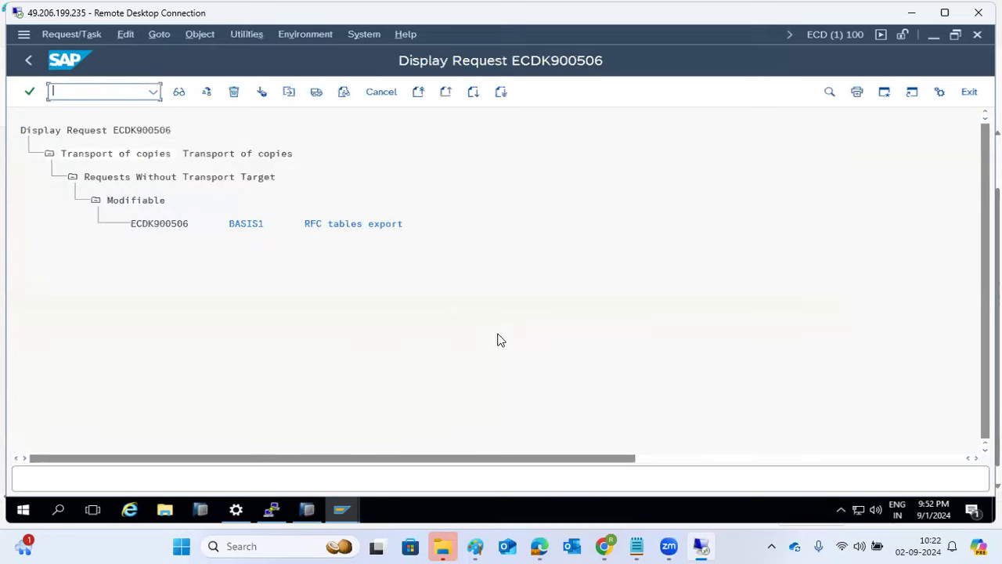
# Open the new request's object list in change mode and add the entry R3TR TABU RFCDES.
pyautogui.doubleClick(159, 224)
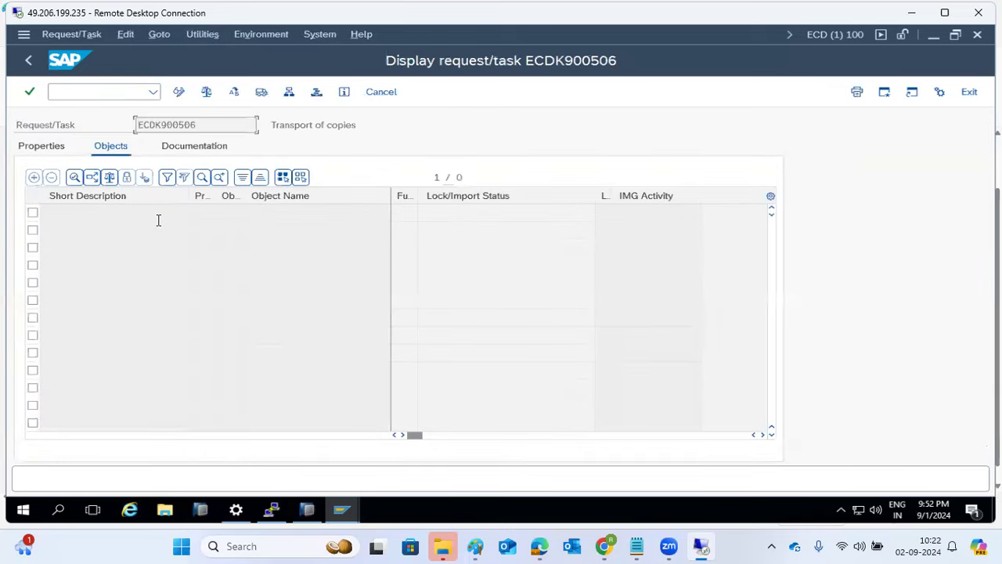
pyautogui.click(178, 92)
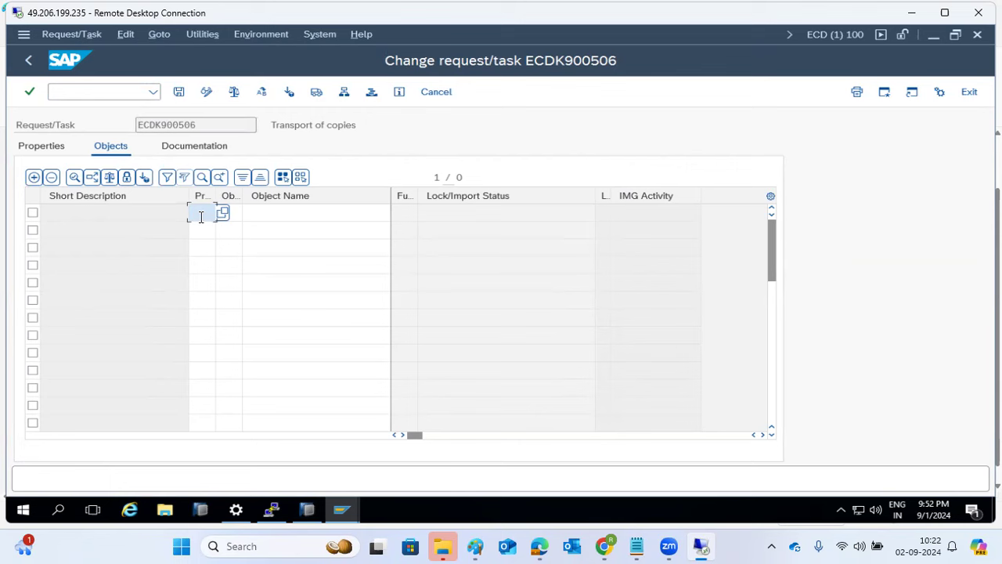
pyautogui.write('R3TR')
pyautogui.press('Tab')
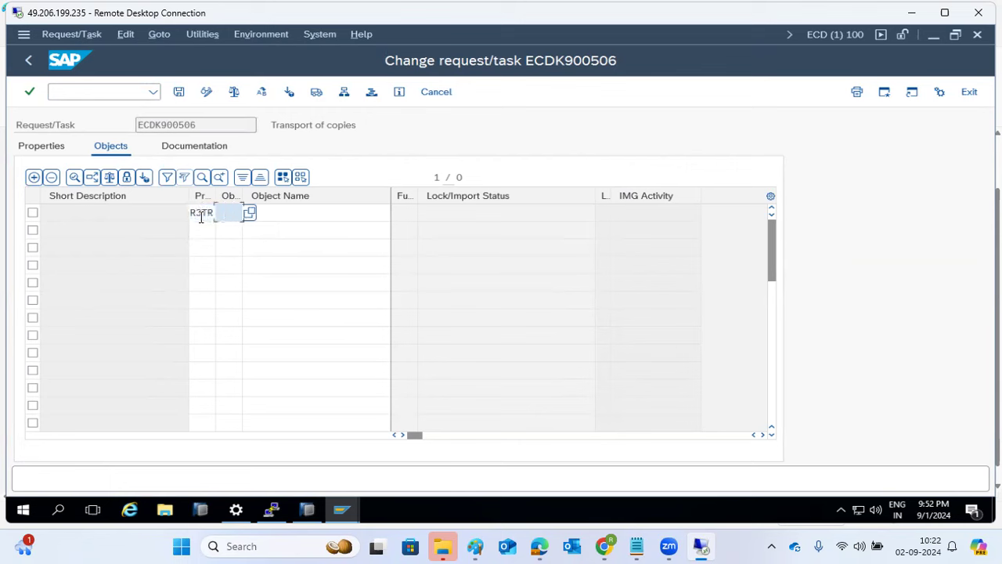
pyautogui.write('TABU')
pyautogui.press('Tab')
pyautogui.write('RFC')
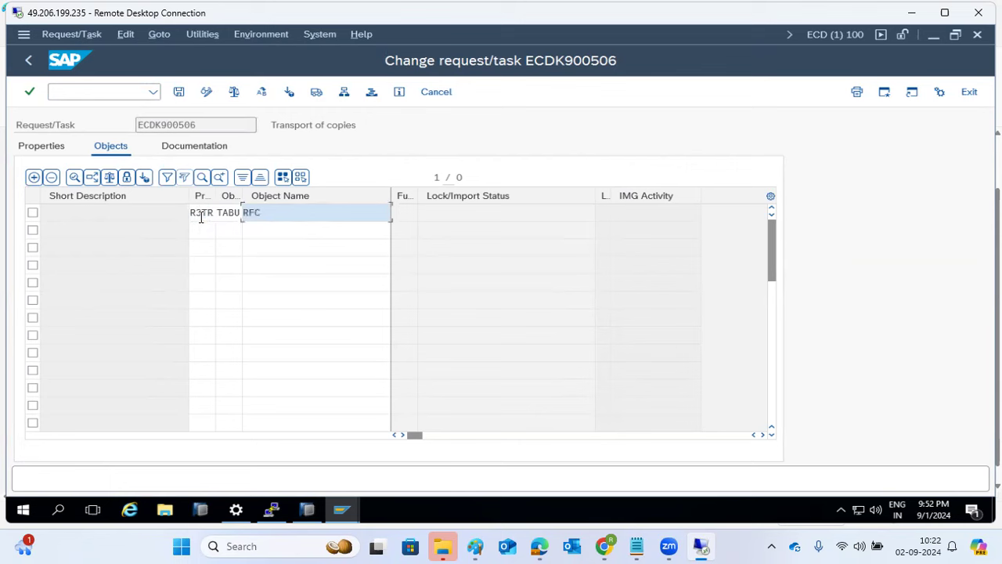
pyautogui.write('DES')
pyautogui.press('Tab')
# Set the RFCDES table key to *, save the request despite the check warning, and return to the object list.
pyautogui.click(404, 213)
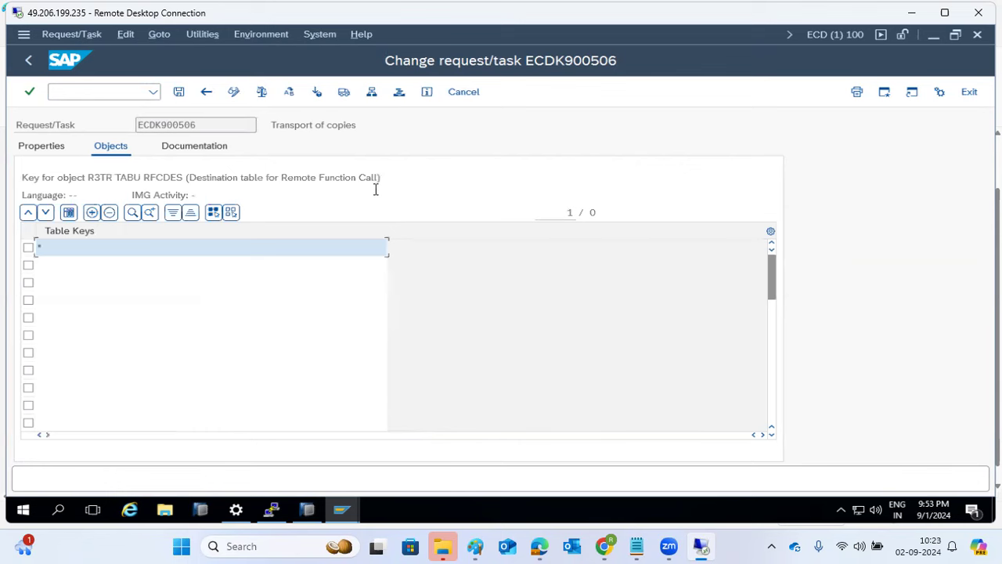
pyautogui.click(179, 91)
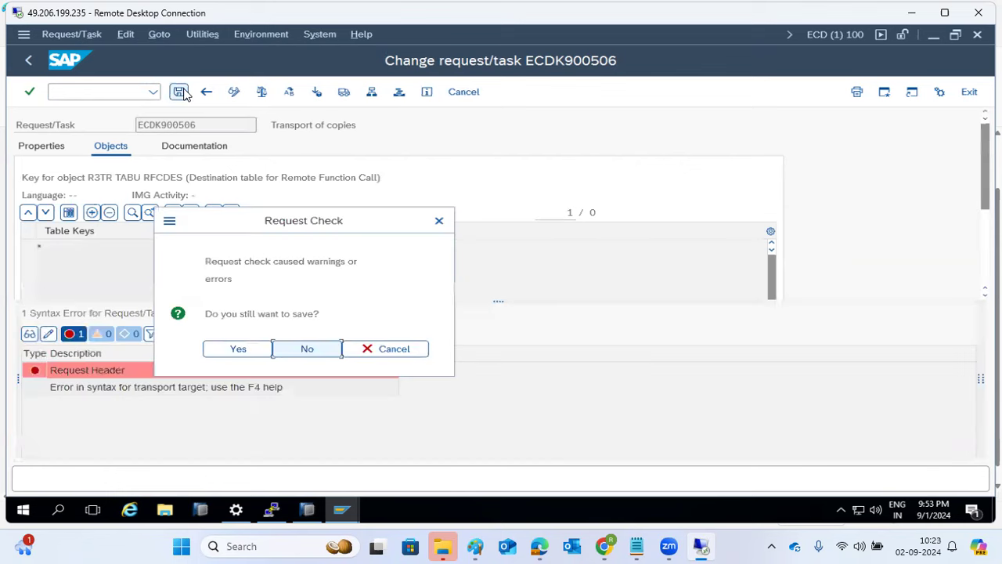
pyautogui.click(244, 351)
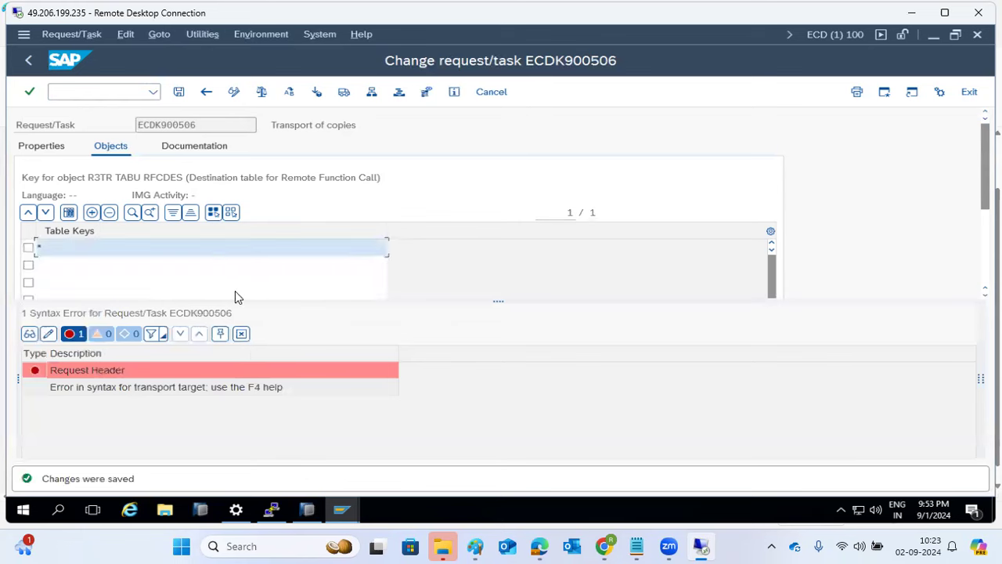
pyautogui.click(206, 92)
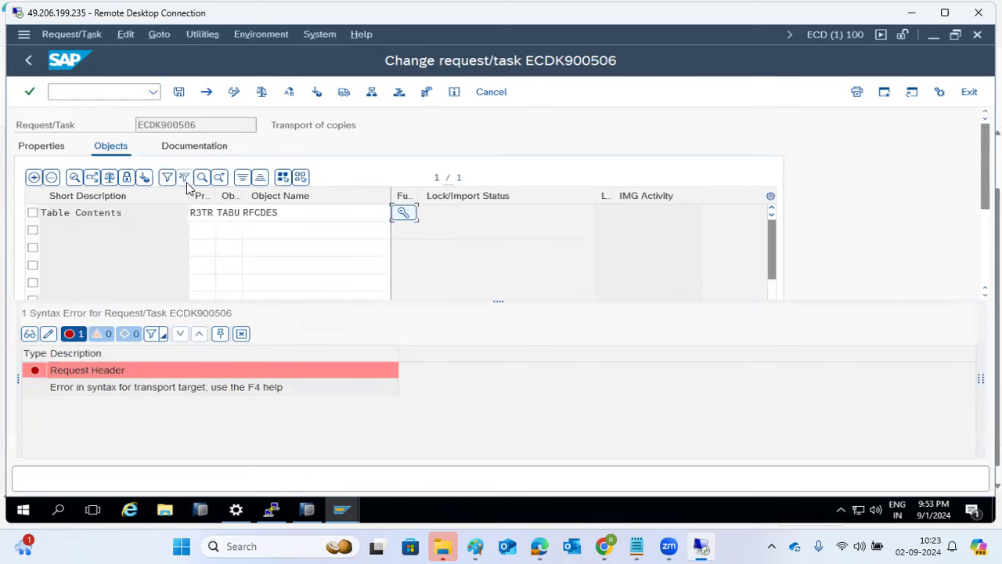
# Add the entry R3TR TABU RFCDOC to the request's object list.
pyautogui.click(202, 230)
pyautogui.write('R3TR')
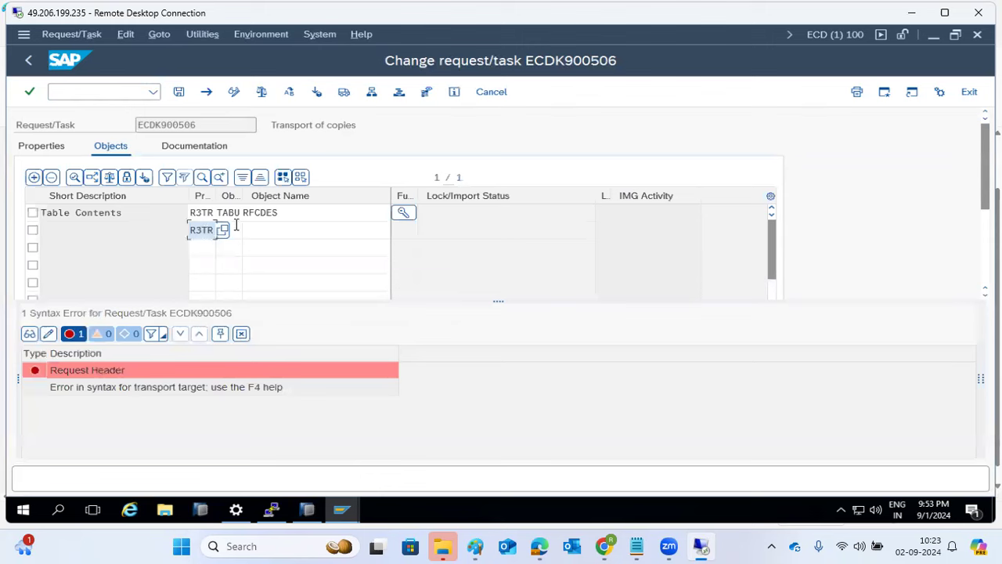
pyautogui.click(237, 225)
pyautogui.write('TABU')
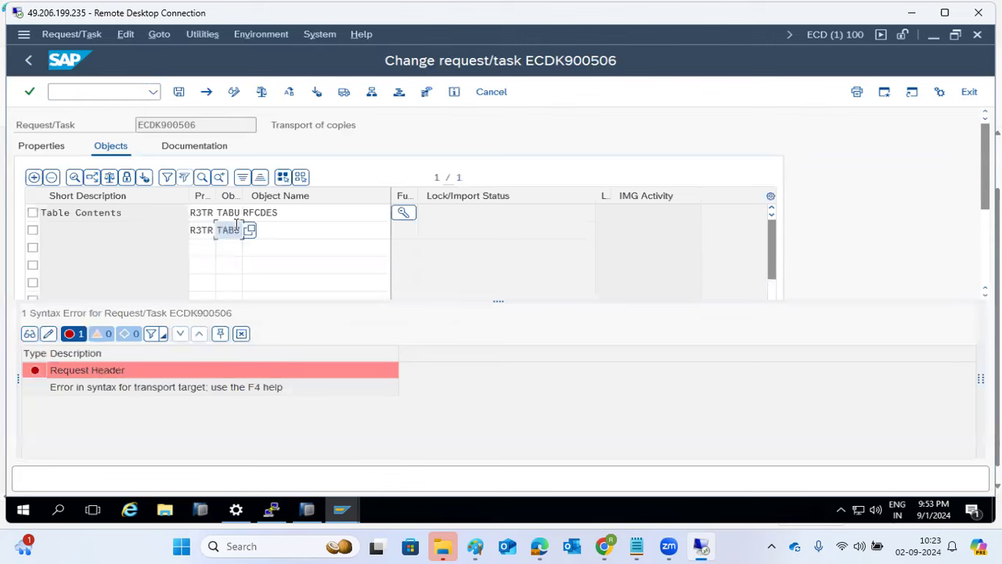
pyautogui.click(291, 230)
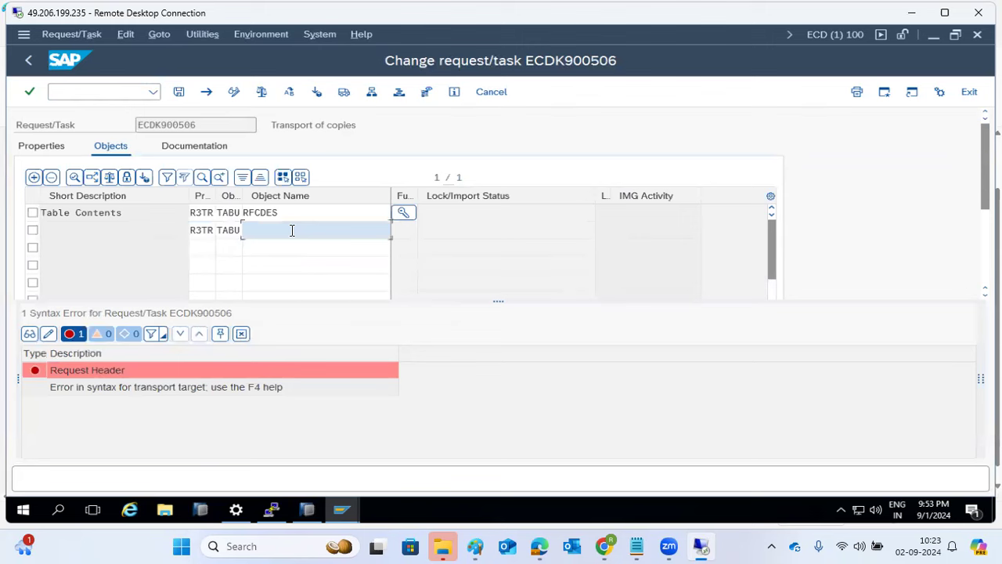
pyautogui.write('RFCDOC')
pyautogui.press('Return')
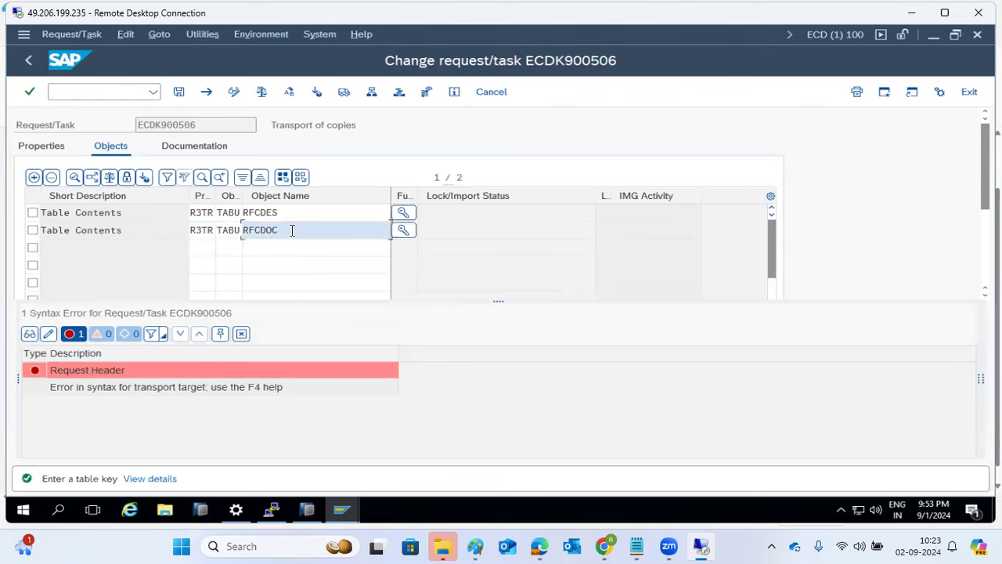
# Add the entry R3TR TABU RFCATTRIB as the third object in the request.
pyautogui.click(195, 249)
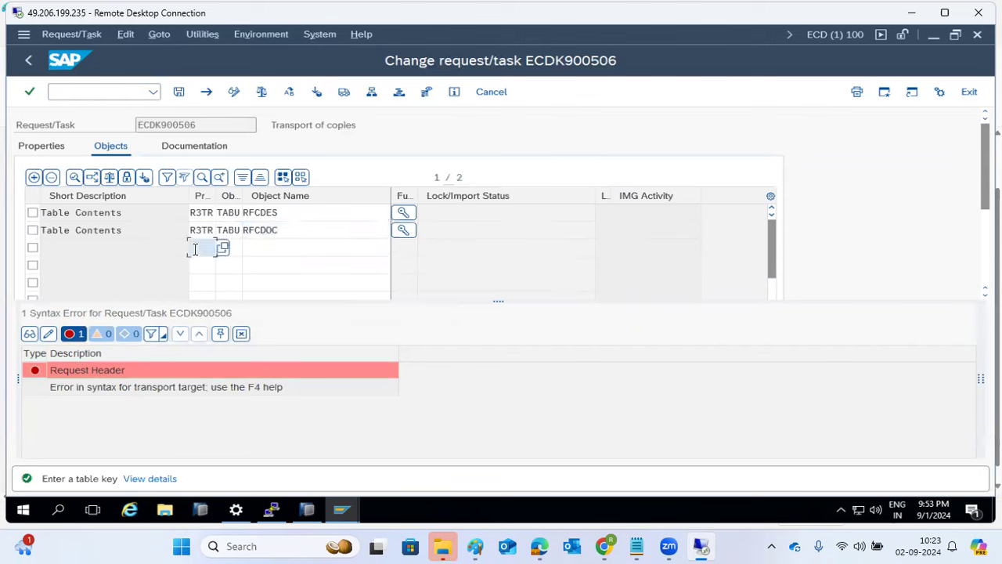
pyautogui.write('R3TR')
pyautogui.click(240, 248)
pyautogui.write('TABU')
pyautogui.click(274, 241)
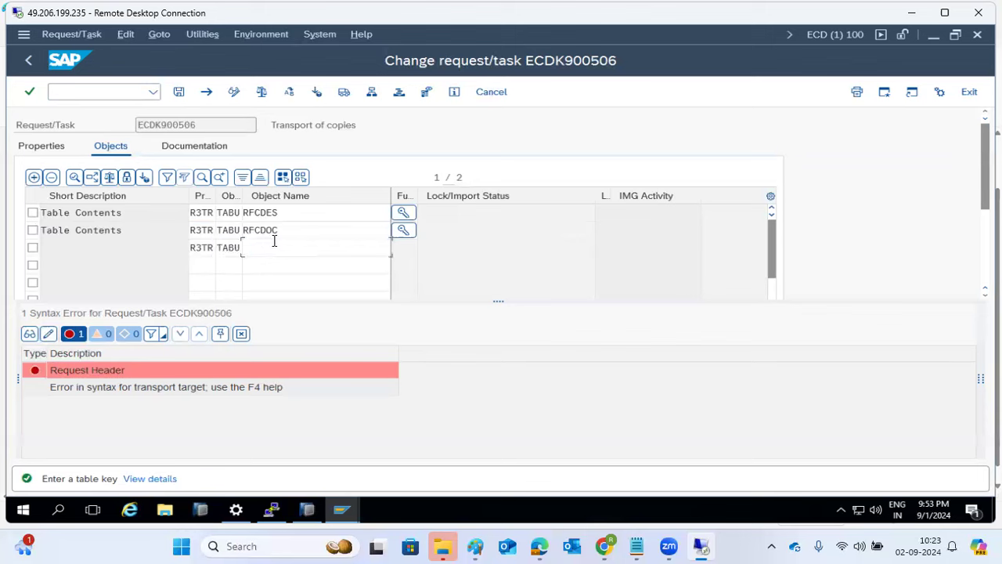
pyautogui.write('RFC')
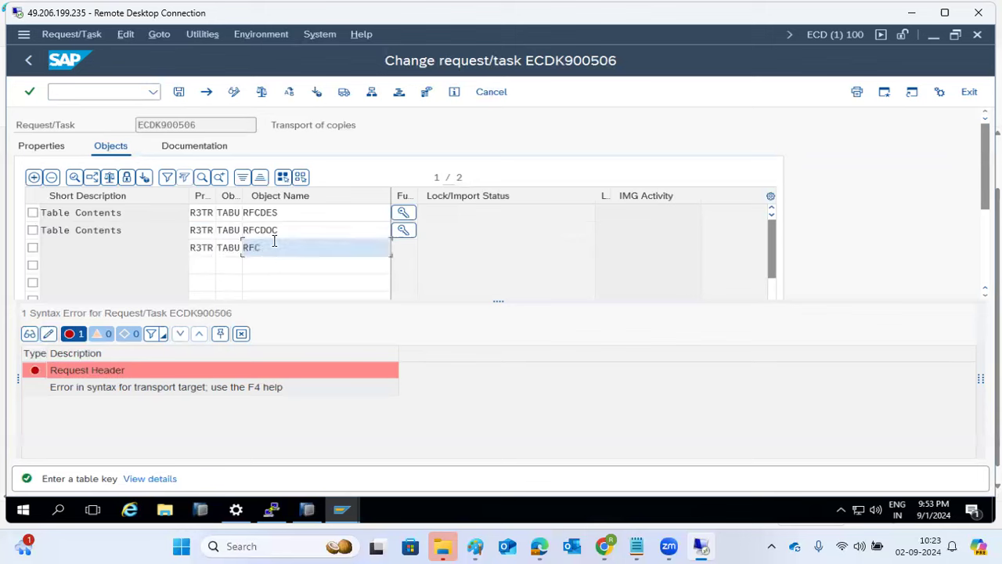
pyautogui.write('ATTRIB')
pyautogui.press('Return')
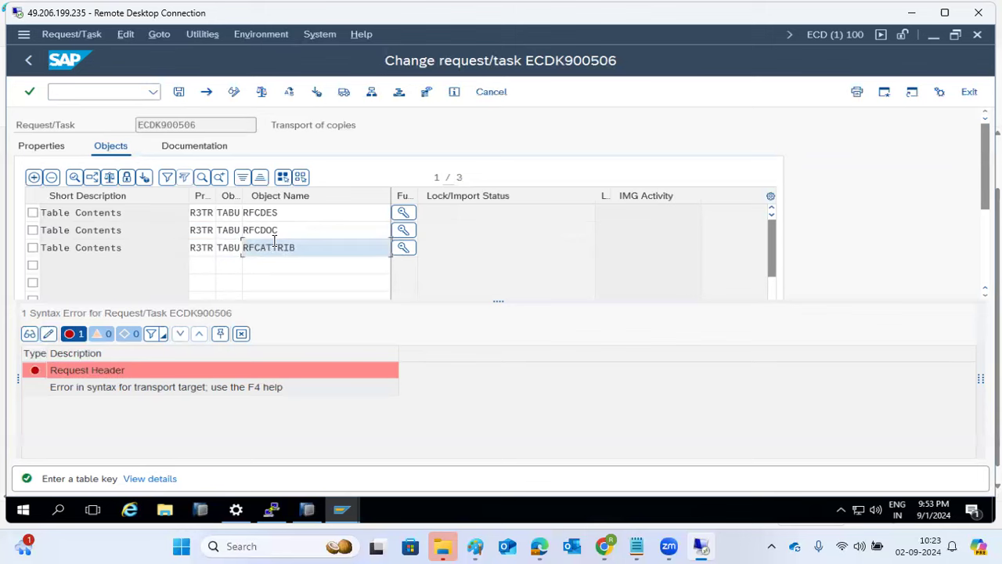
# Try to add the entry R3TR TABU RFCDEST as the fourth object in the request.
pyautogui.click(195, 263)
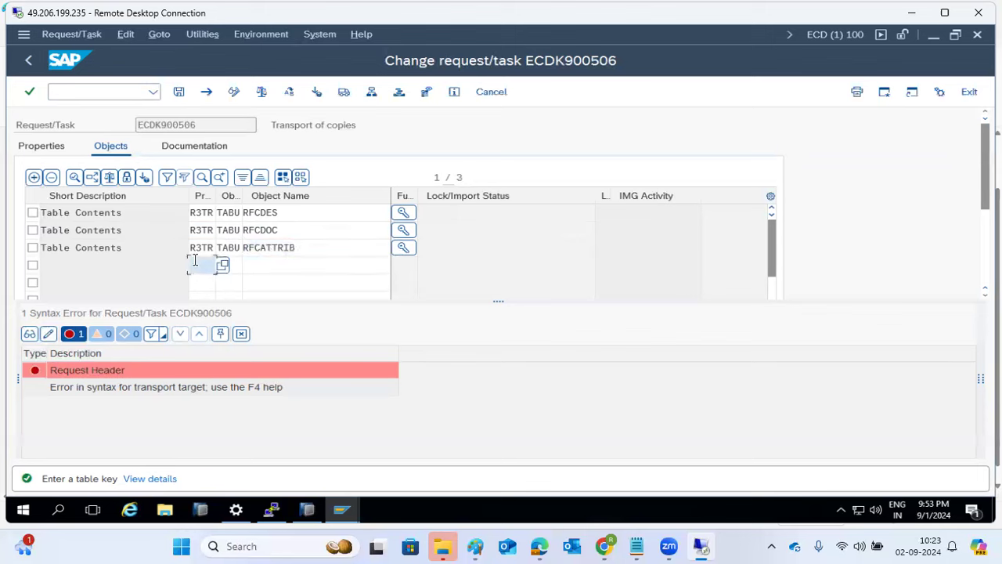
pyautogui.write('R3TR')
pyautogui.click(234, 264)
pyautogui.write('TABU')
pyautogui.press('Tab')
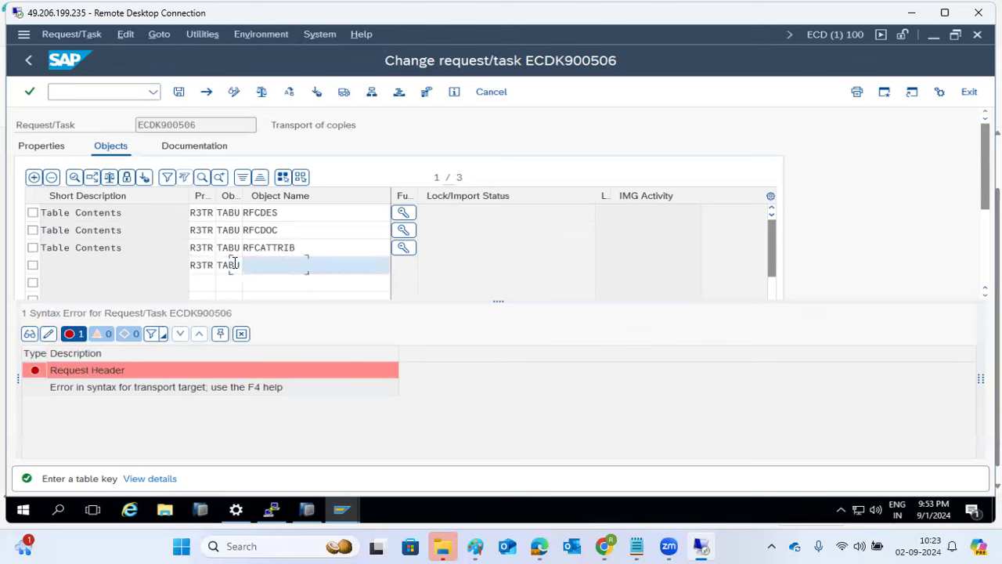
pyautogui.write('RFCDEST')
pyautogui.press('Return')
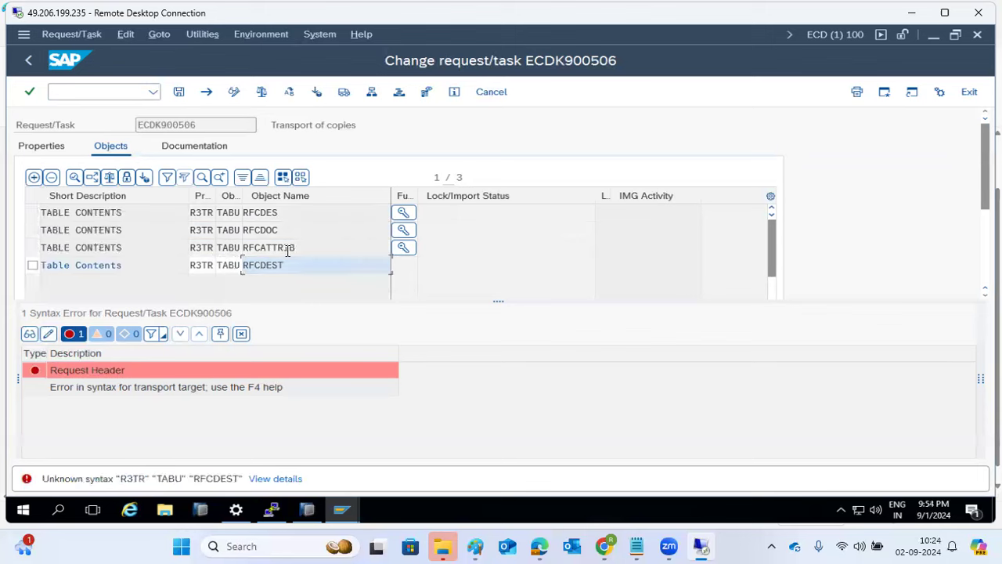
# Change the fourth entry's object name to RFCSYSACL.
pyautogui.press('BackSpace')
pyautogui.press('BackSpace')
pyautogui.press('BackSpace')
pyautogui.press('BackSpace')
pyautogui.write('SYSACL')
pyautogui.press('Return')
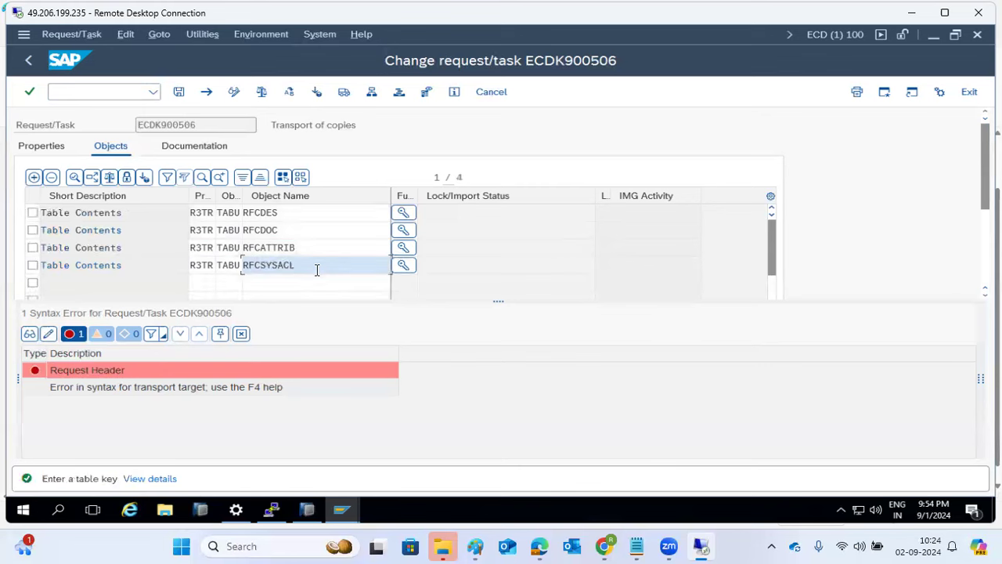
# Set the RFCSYSACL table key to *, save the request despite the check message, and return to the object list.
pyautogui.click(404, 267)
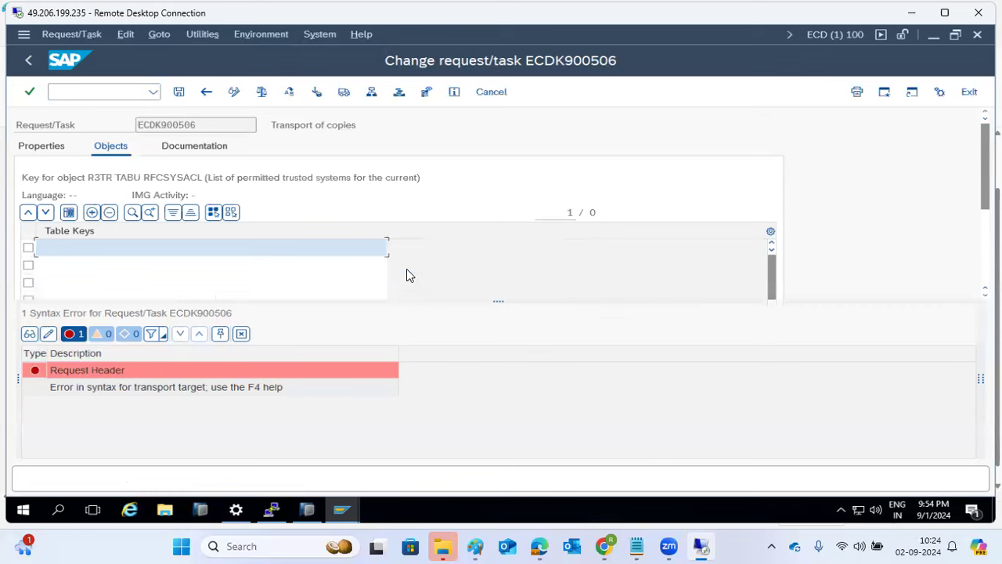
pyautogui.click(182, 92)
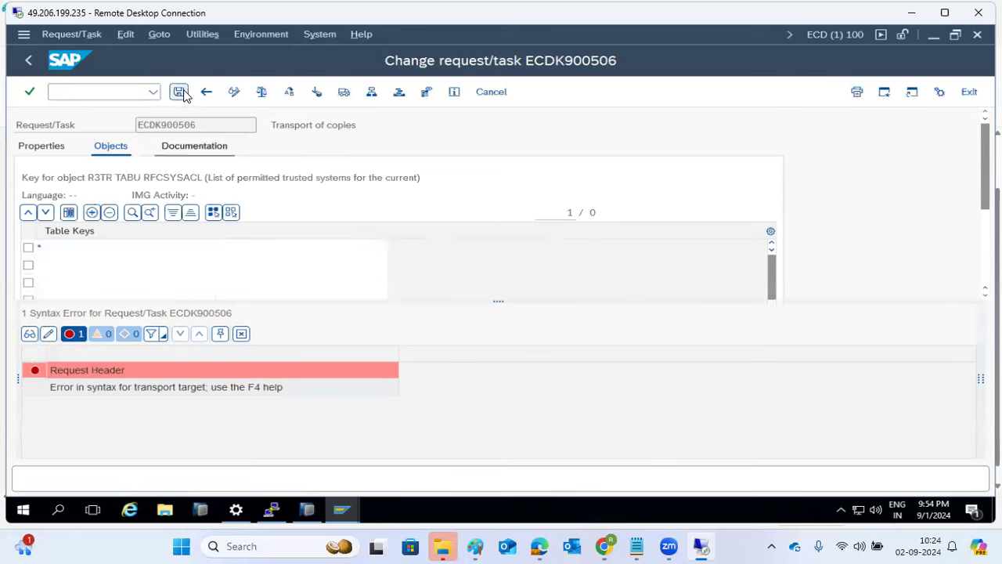
pyautogui.click(229, 350)
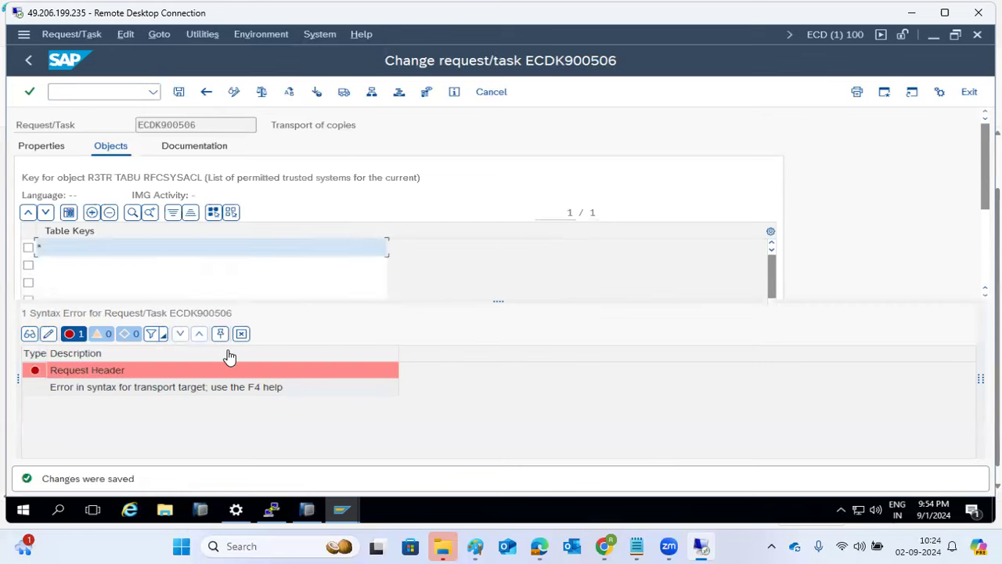
pyautogui.click(206, 91)
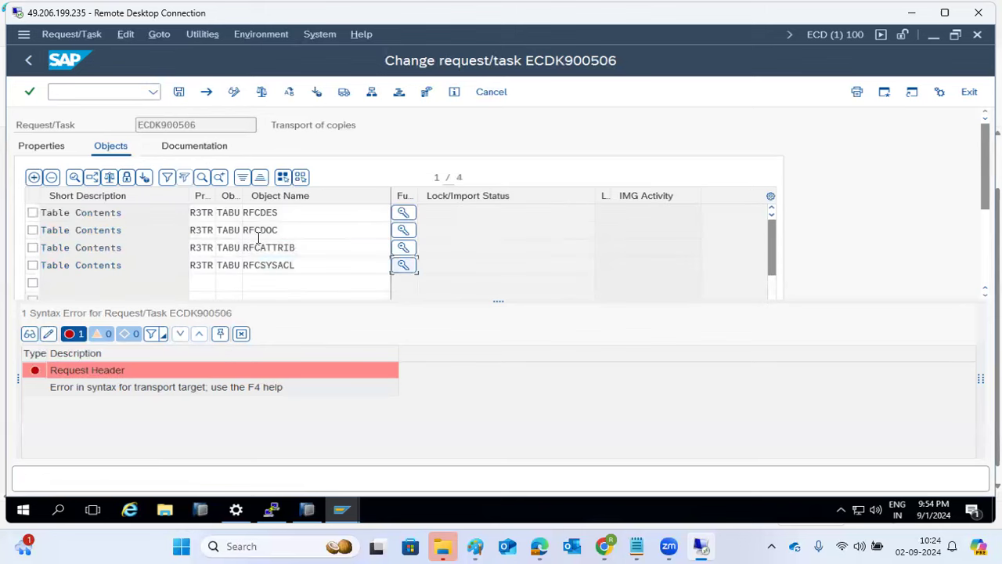
# Set the request's transport target to system NW1 in its properties.
pyautogui.click(51, 149)
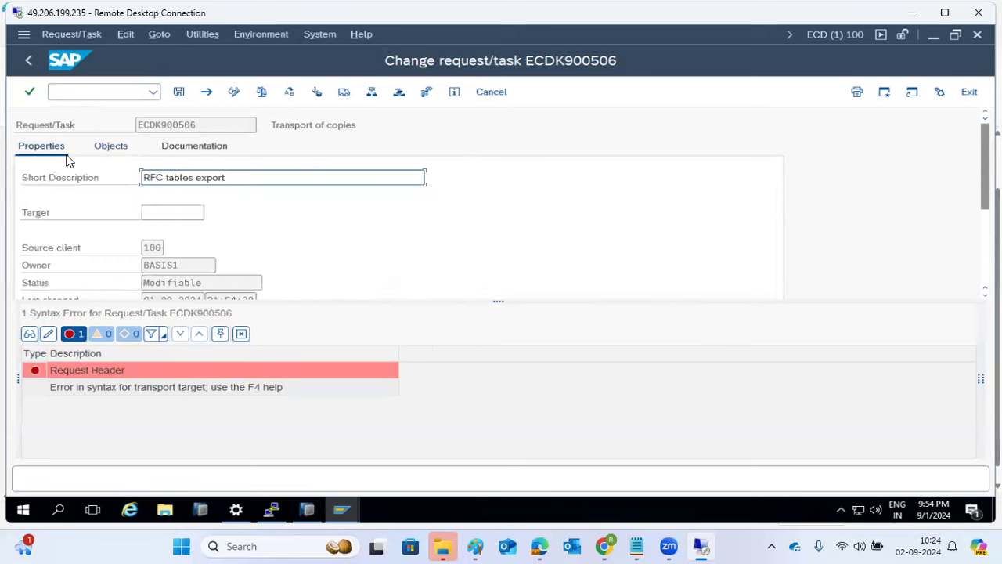
pyautogui.click(153, 210)
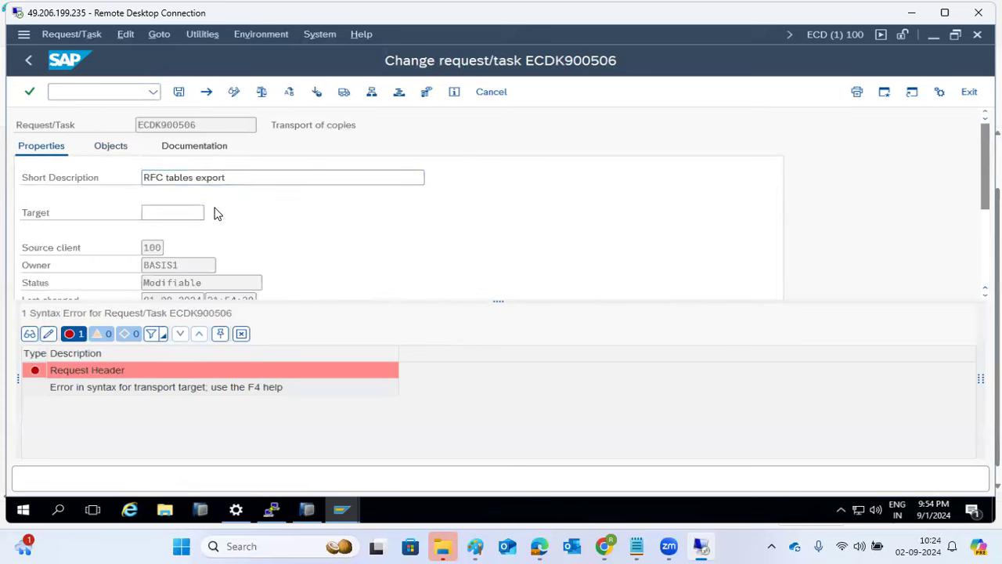
pyautogui.click(216, 213)
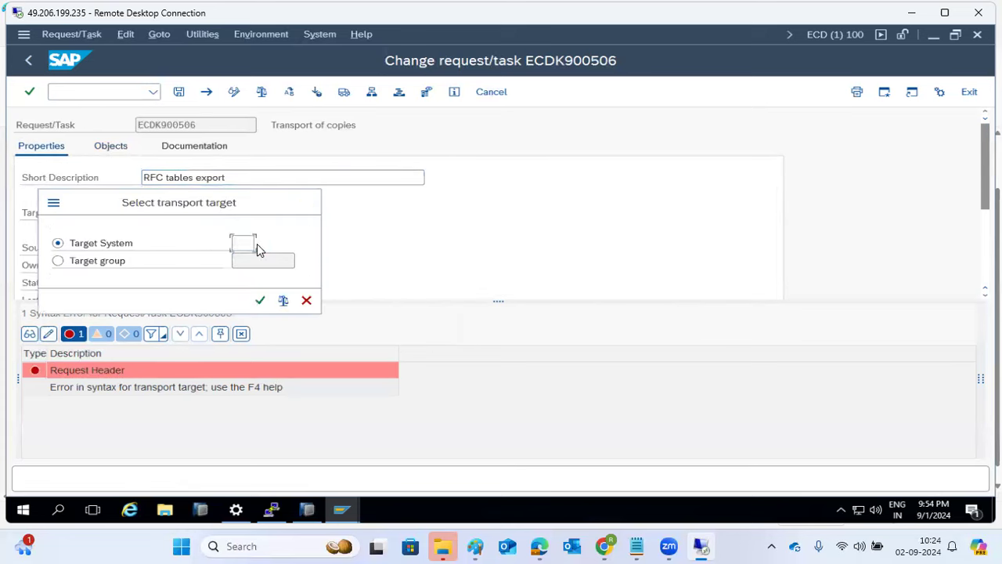
pyautogui.click(257, 245)
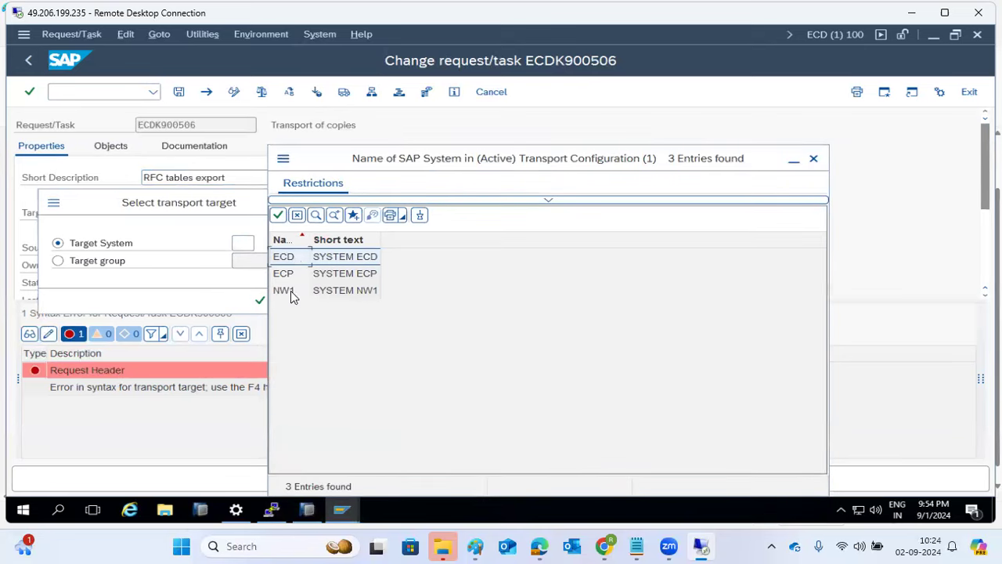
pyautogui.doubleClick(291, 291)
pyautogui.click(260, 300)
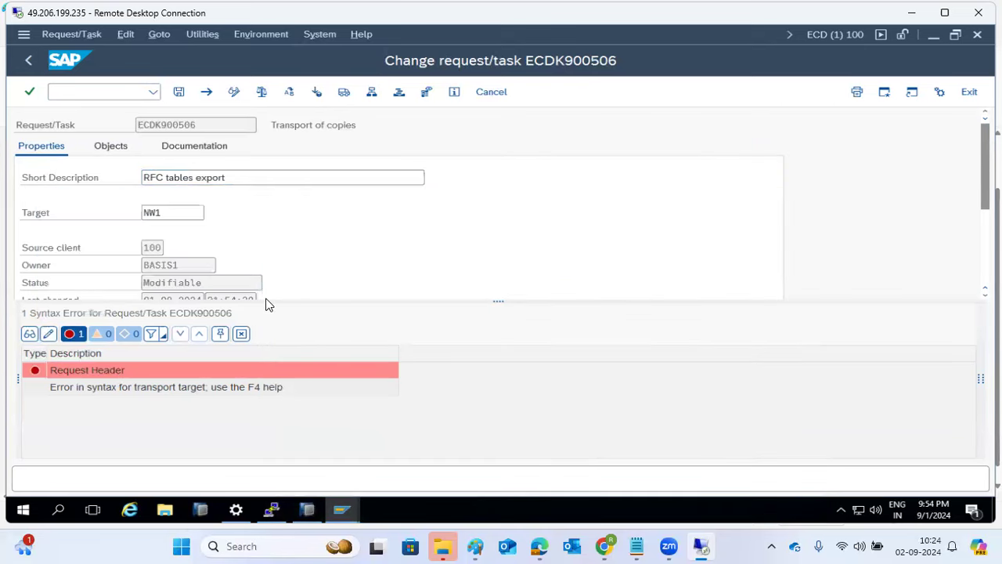
# Save the transport request despite the check warnings and release it directly.
pyautogui.click(183, 93)
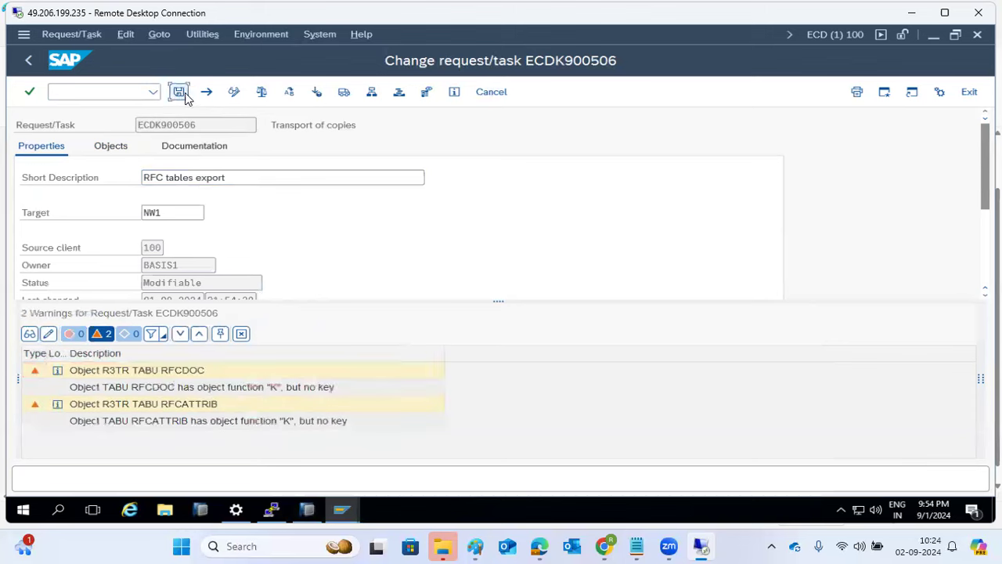
pyautogui.click(242, 354)
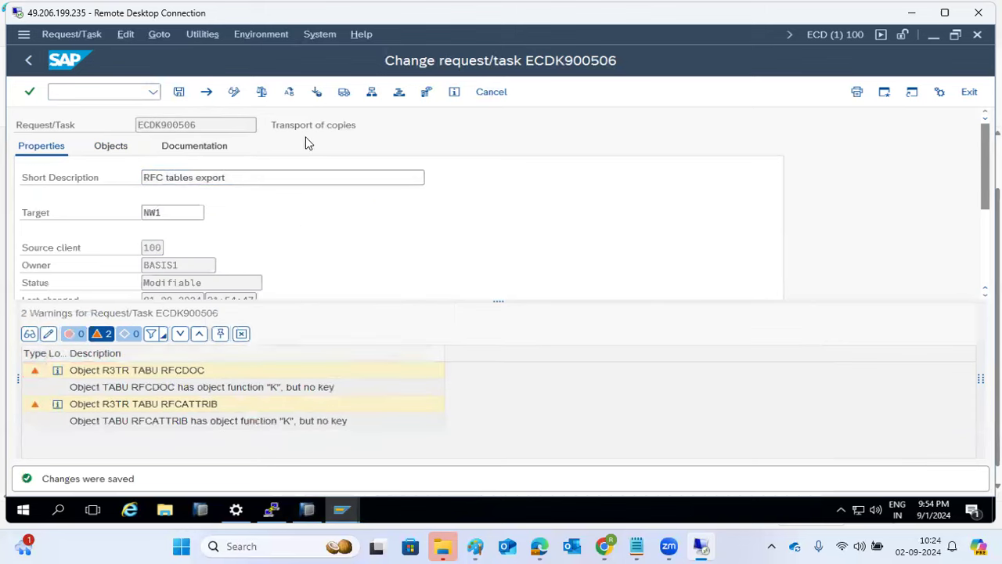
pyautogui.click(342, 96)
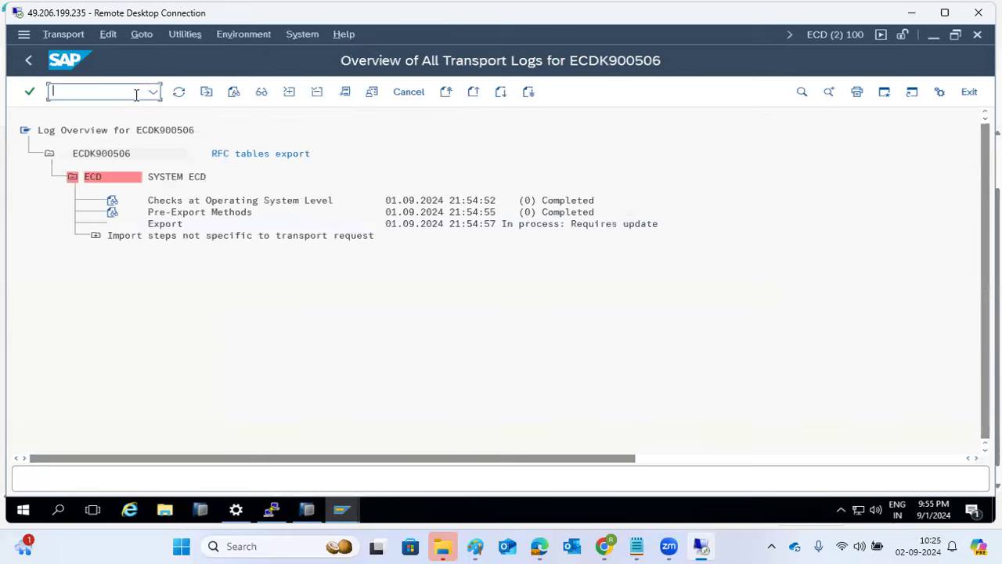
# Open the Configuration of RFC Connections and look through the ABAP Connections.
pyautogui.write('/osm50')
pyautogui.press('Return')
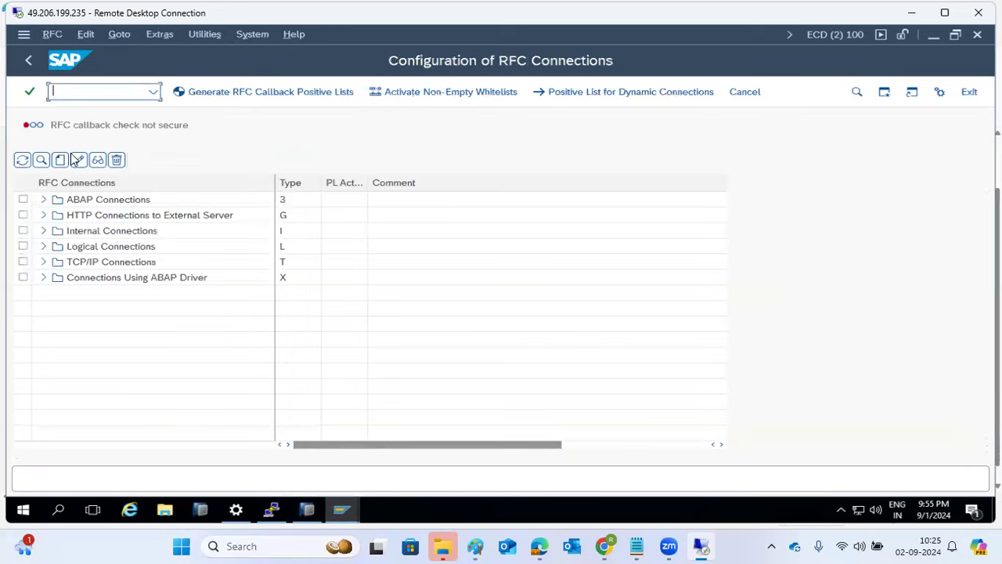
pyautogui.click(44, 201)
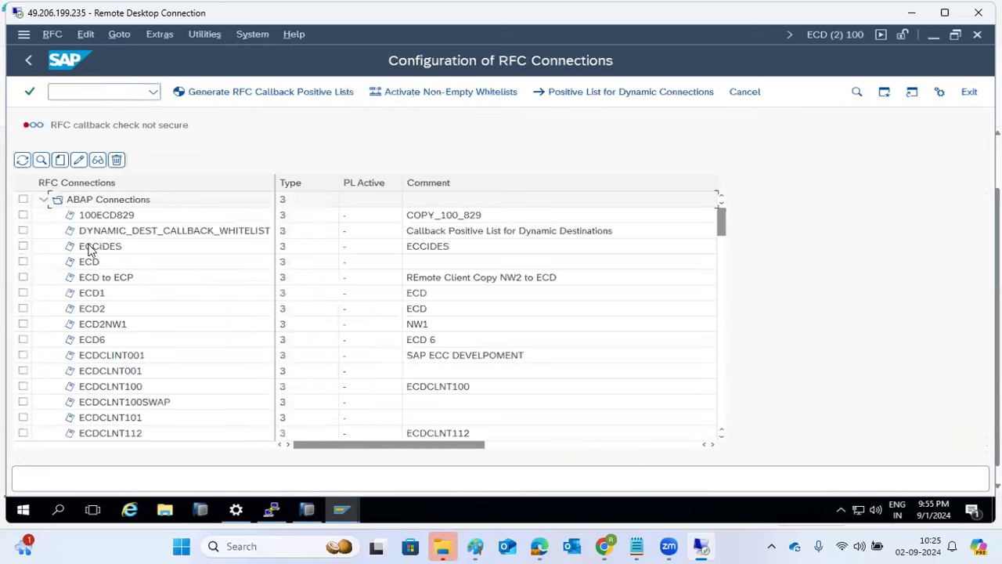
pyautogui.click(43, 201)
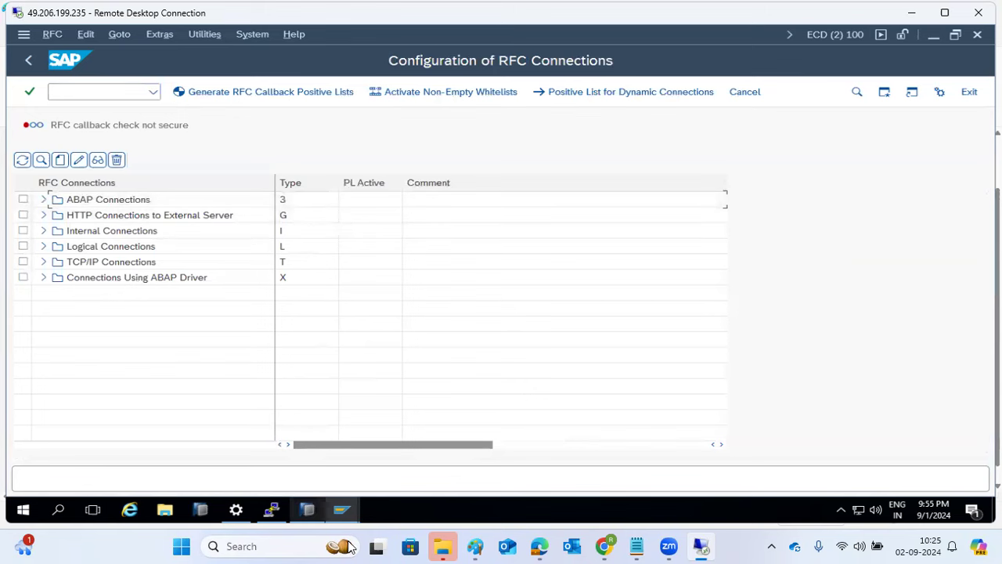
pyautogui.click(341, 510)
pyautogui.click(206, 434)
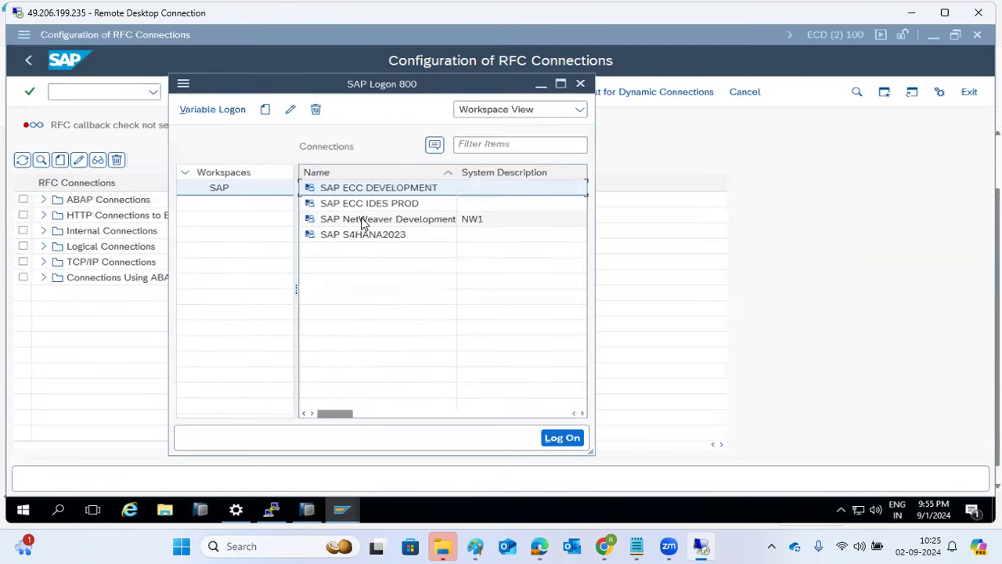
pyautogui.click(364, 205)
pyautogui.doubleClick(363, 205)
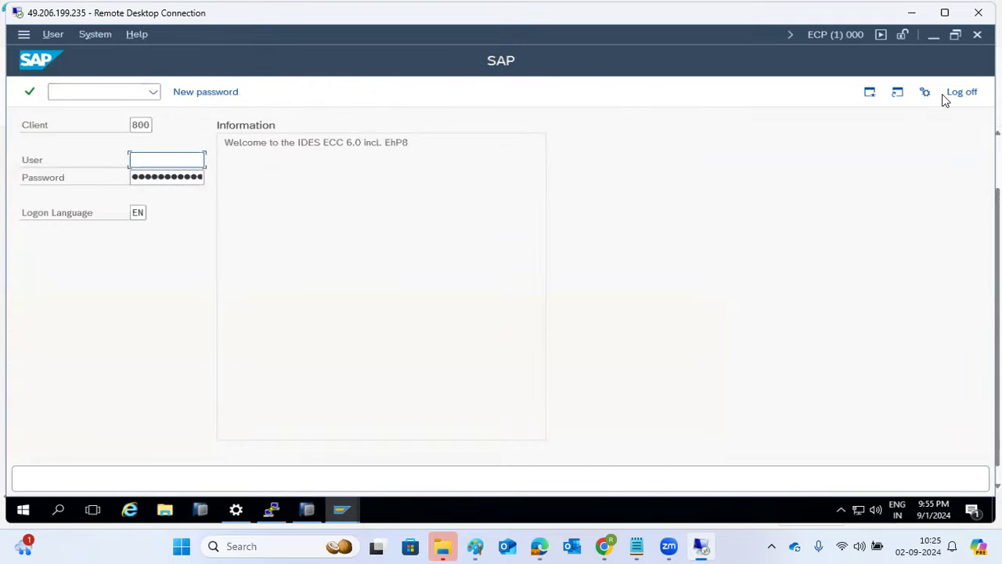
pyautogui.click(961, 92)
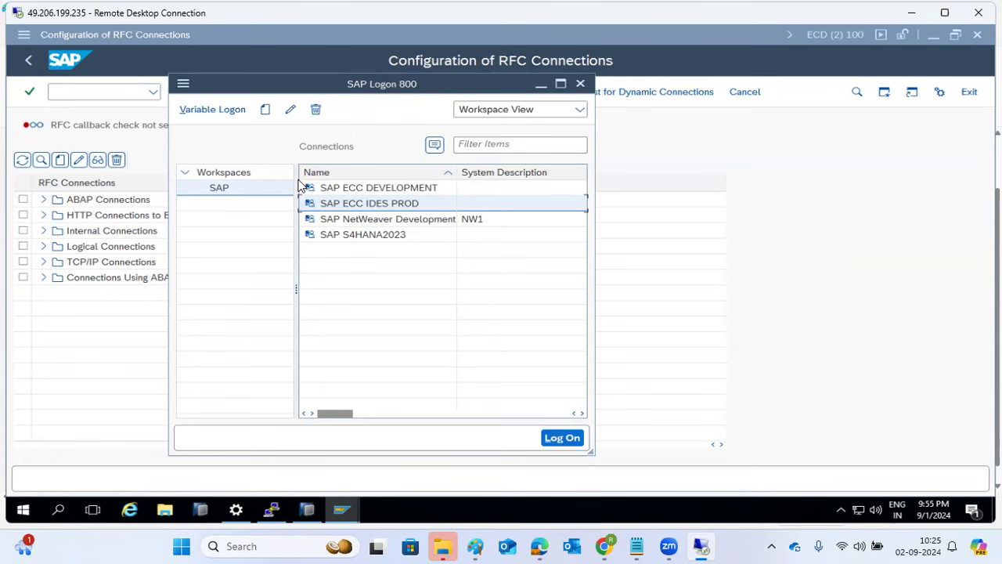
pyautogui.click(749, 164)
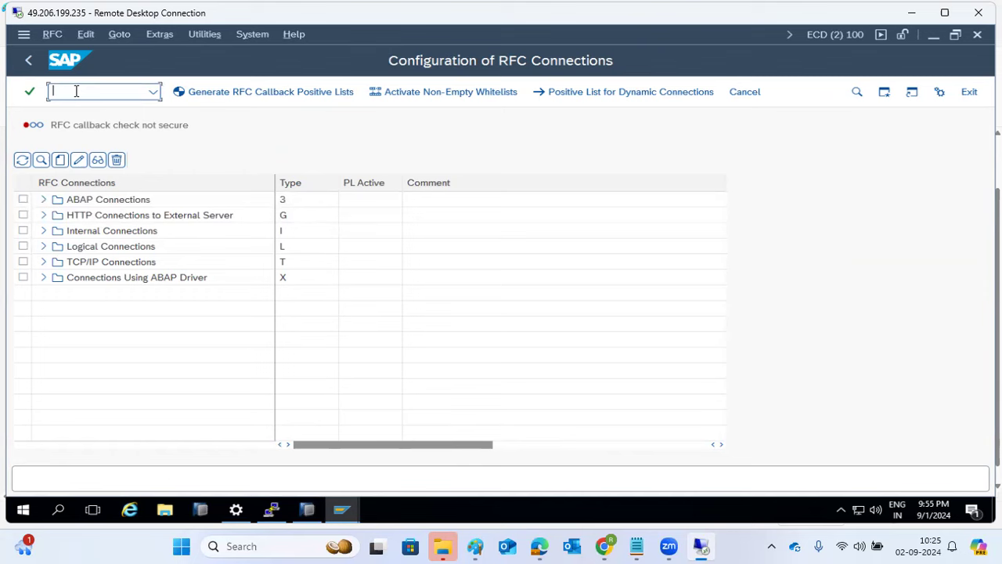
# Run transaction scc3 and open the client export logs for source client 100.
pyautogui.write('/nscc4')
pyautogui.press('Return')
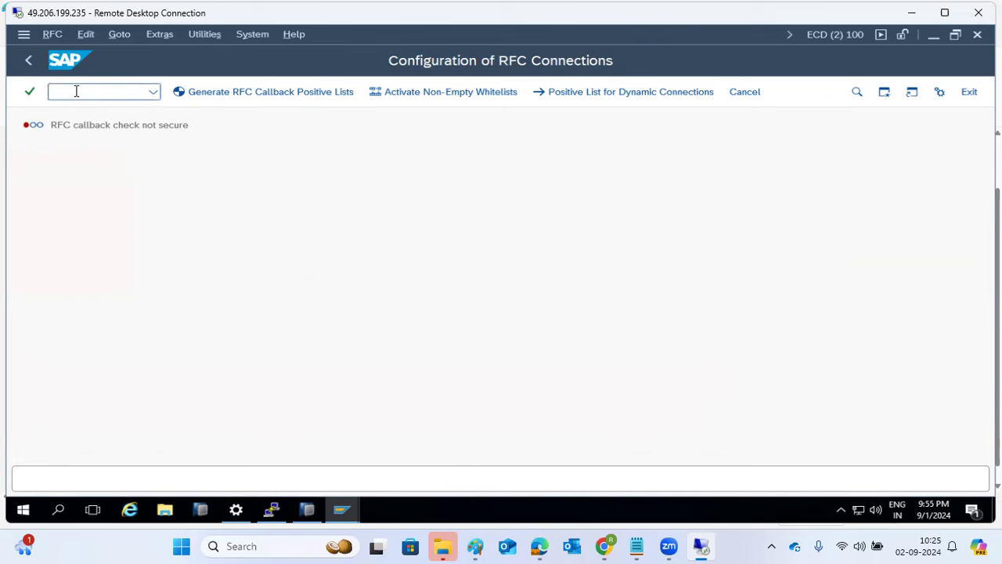
pyautogui.click(28, 61)
pyautogui.write('scc3')
pyautogui.press('Return')
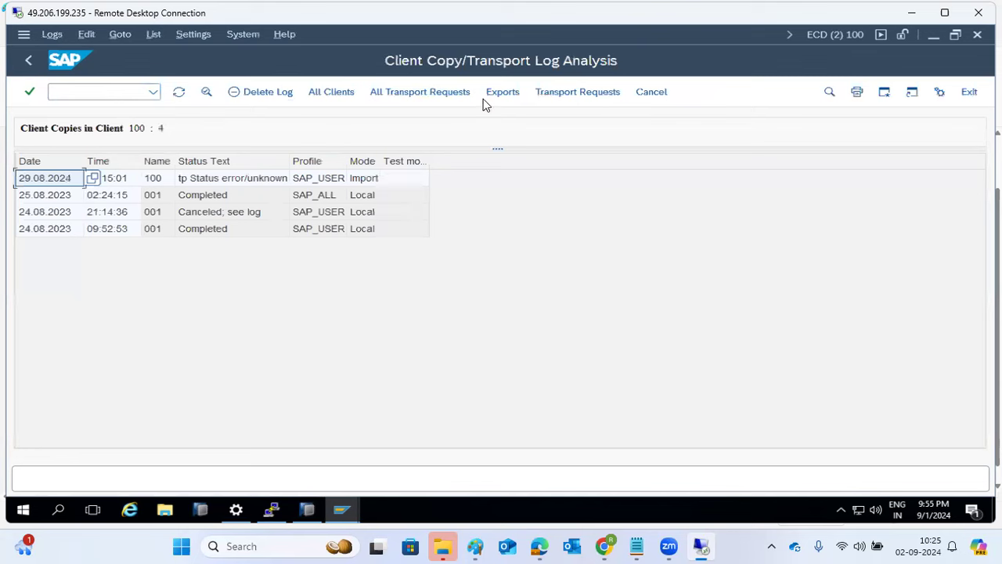
pyautogui.click(502, 93)
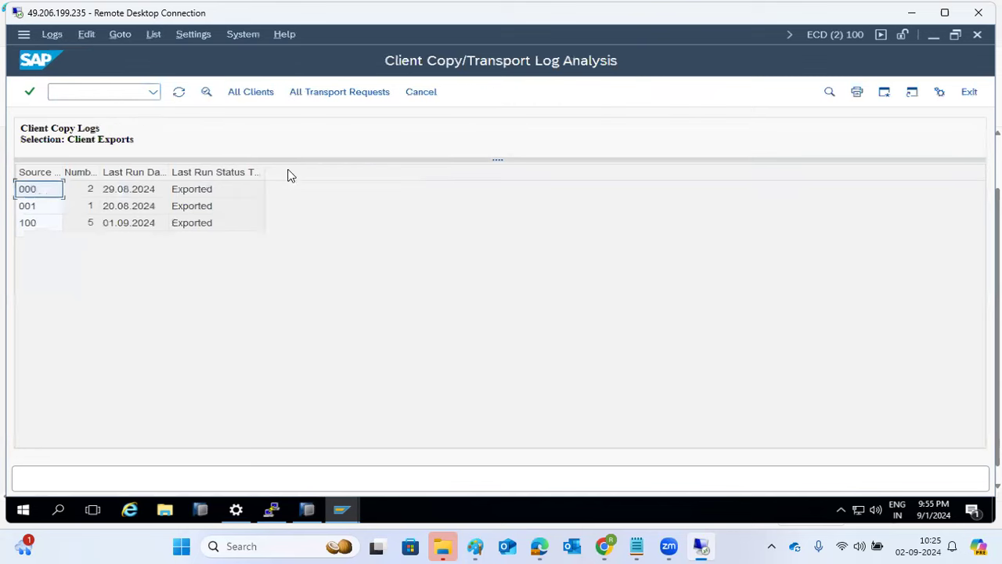
pyautogui.doubleClick(179, 224)
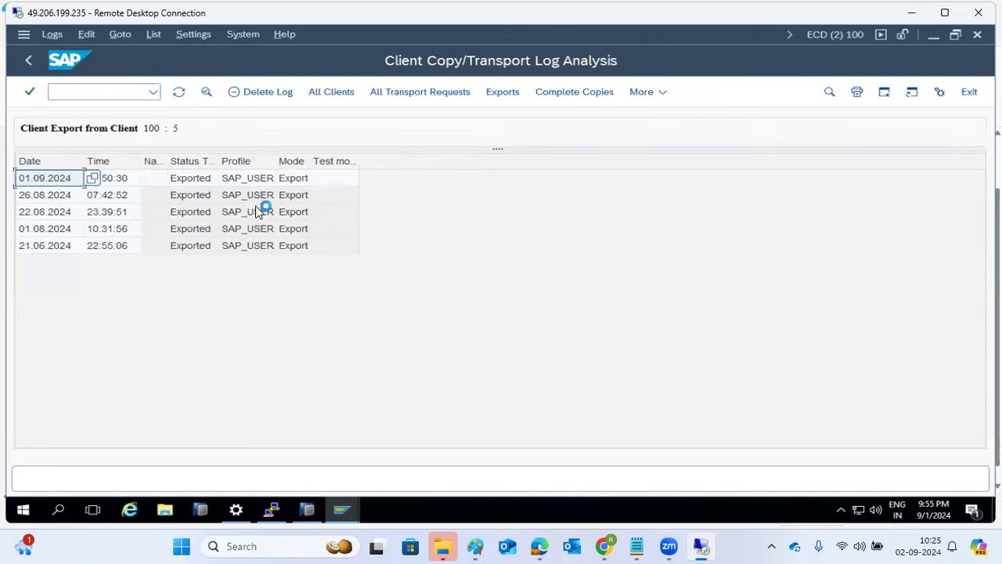
# Leave the client 100 export logs, switch to the other SAP session, and return from the displayed request to the Transport Organizer.
pyautogui.click(28, 60)
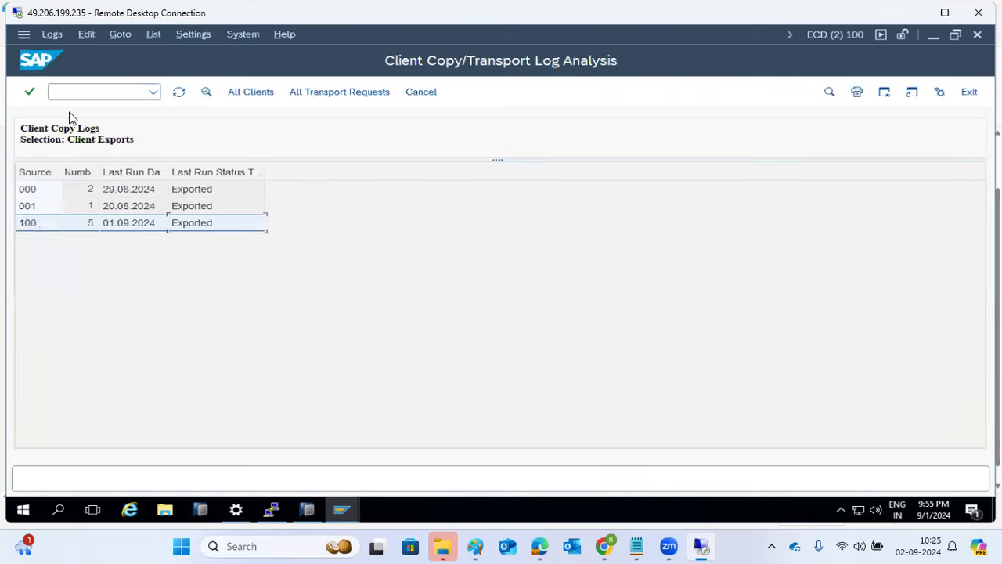
pyautogui.click(329, 515)
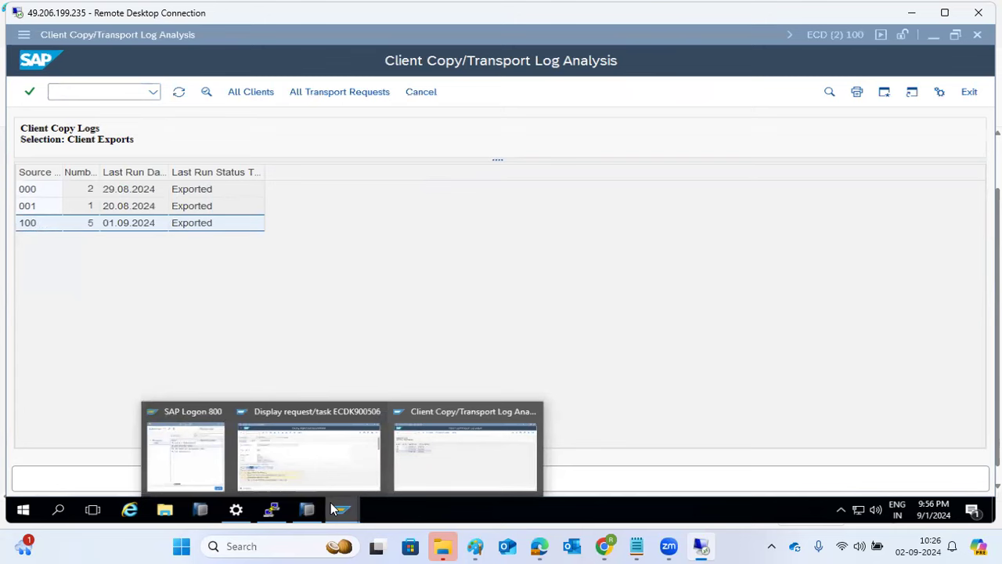
pyautogui.click(324, 486)
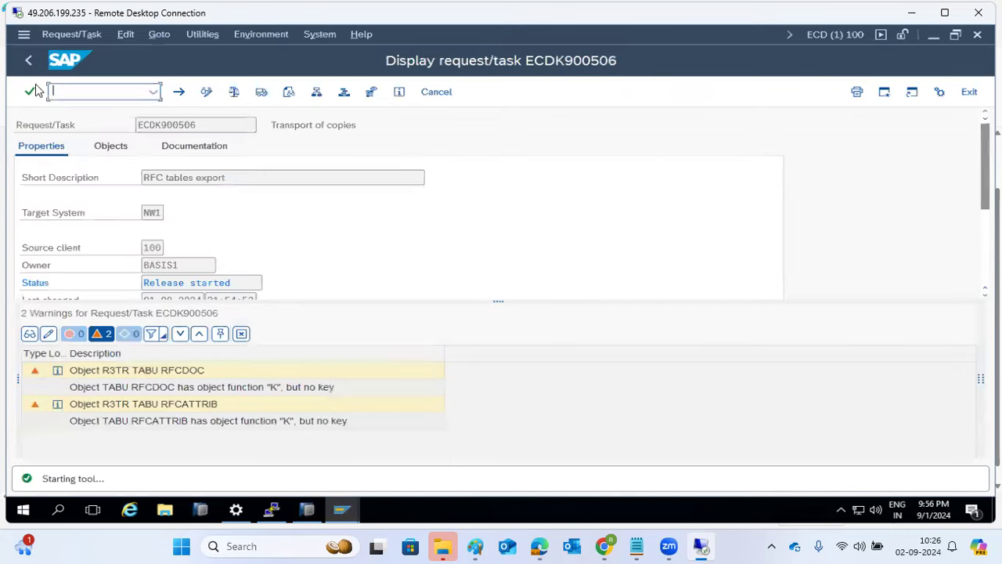
pyautogui.click(29, 61)
pyautogui.click(32, 63)
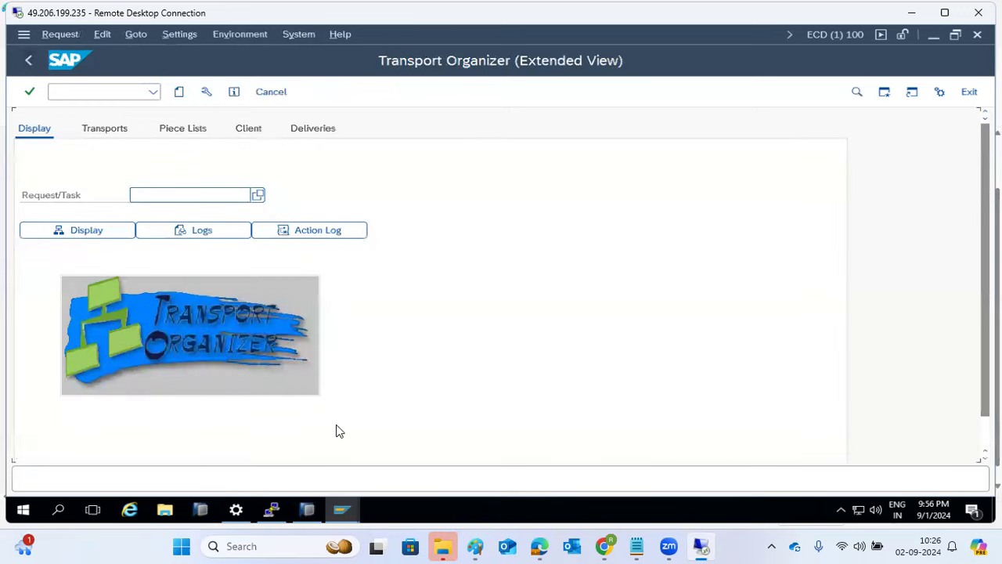
# Run transaction /nstrustsso2 and switch the Trust Manager for Single Sign-On from display to change mode.
pyautogui.click(98, 90)
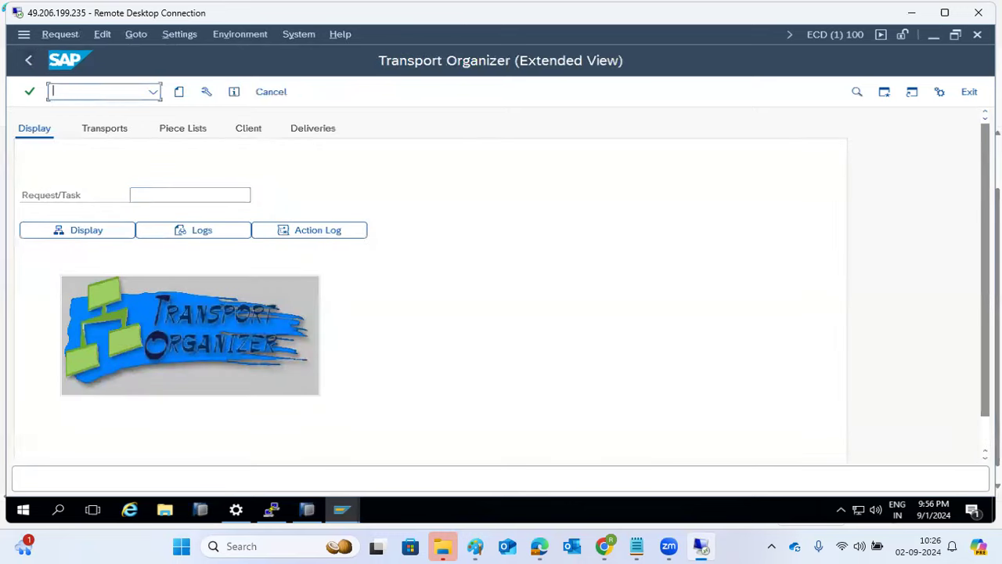
pyautogui.write('/nstrustsso2')
pyautogui.press('Return')
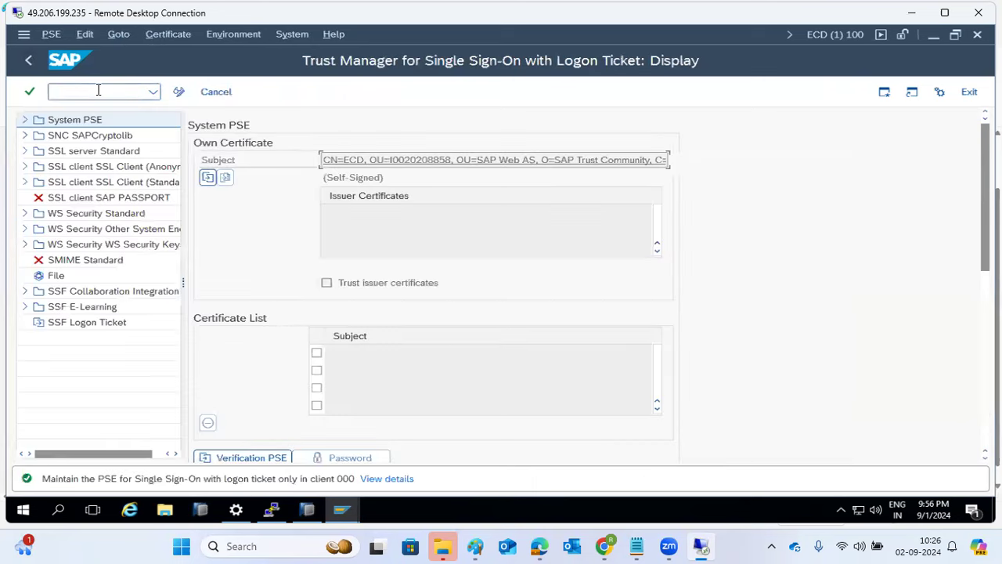
pyautogui.click(179, 92)
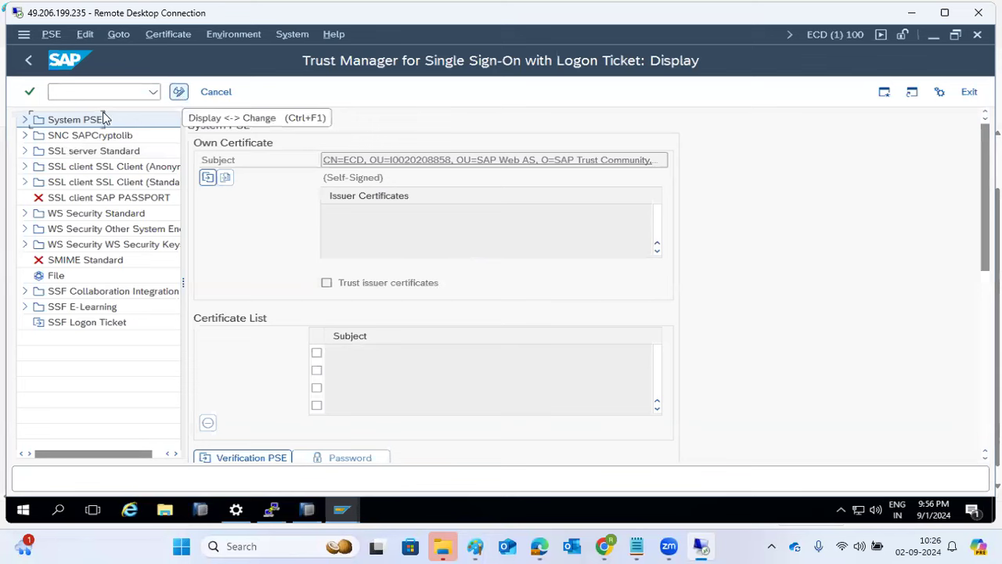
pyautogui.click(51, 34)
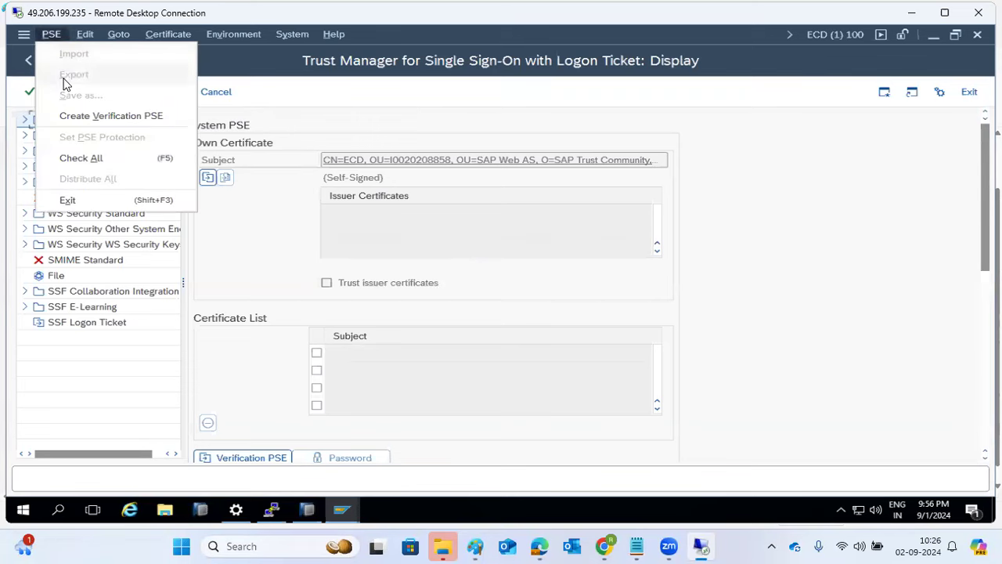
pyautogui.click(354, 99)
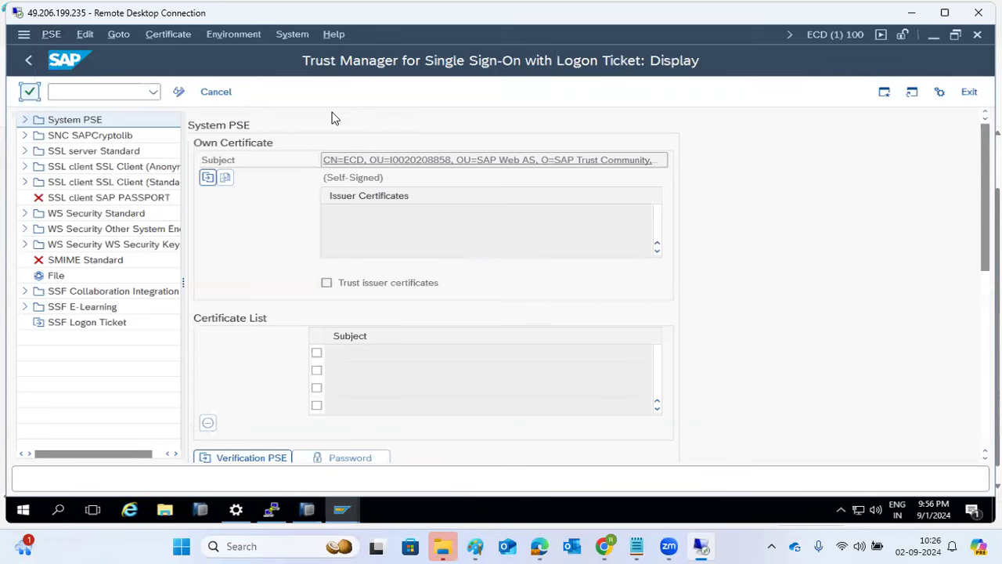
pyautogui.click(180, 92)
# Export the System PSE to the Downloads folder with the file name SYSTEMPSE.
pyautogui.click(51, 35)
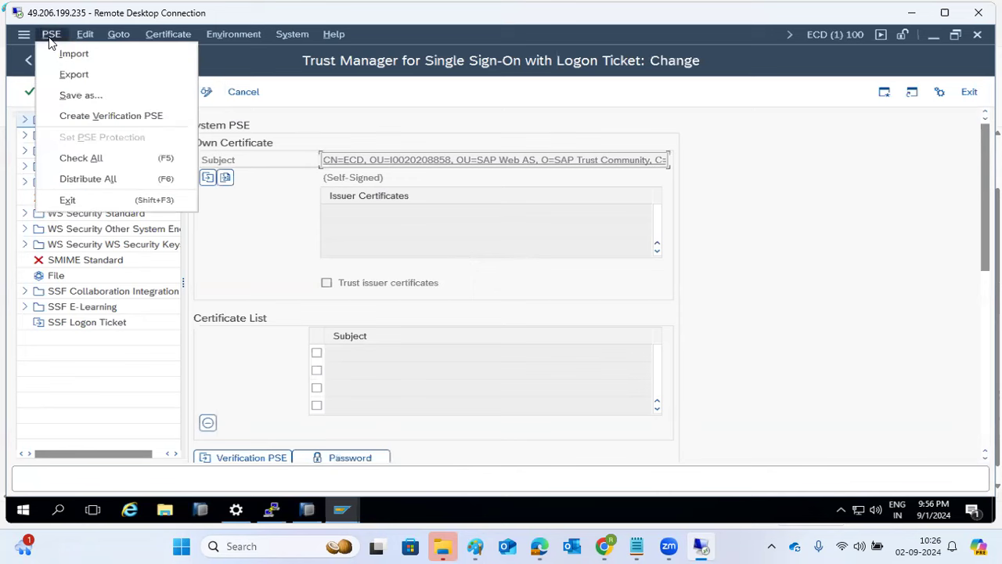
pyautogui.click(60, 77)
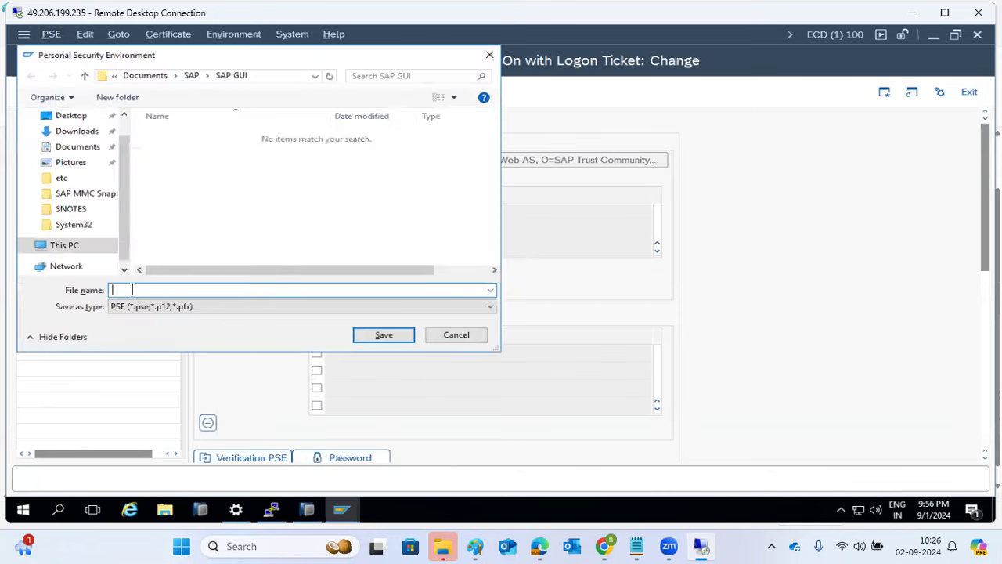
pyautogui.scroll(-3, 79, 188)
pyautogui.click(83, 183)
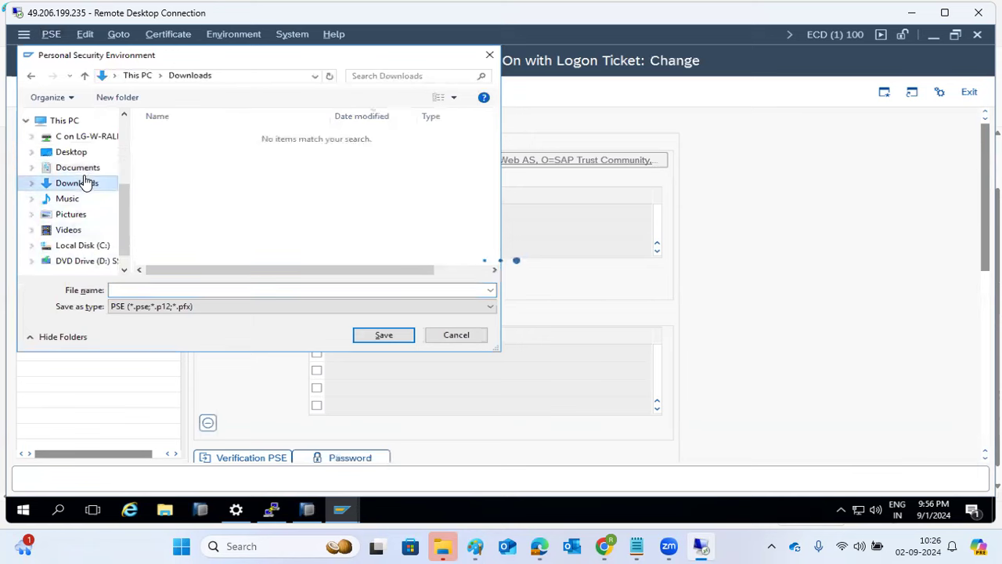
pyautogui.click(120, 290)
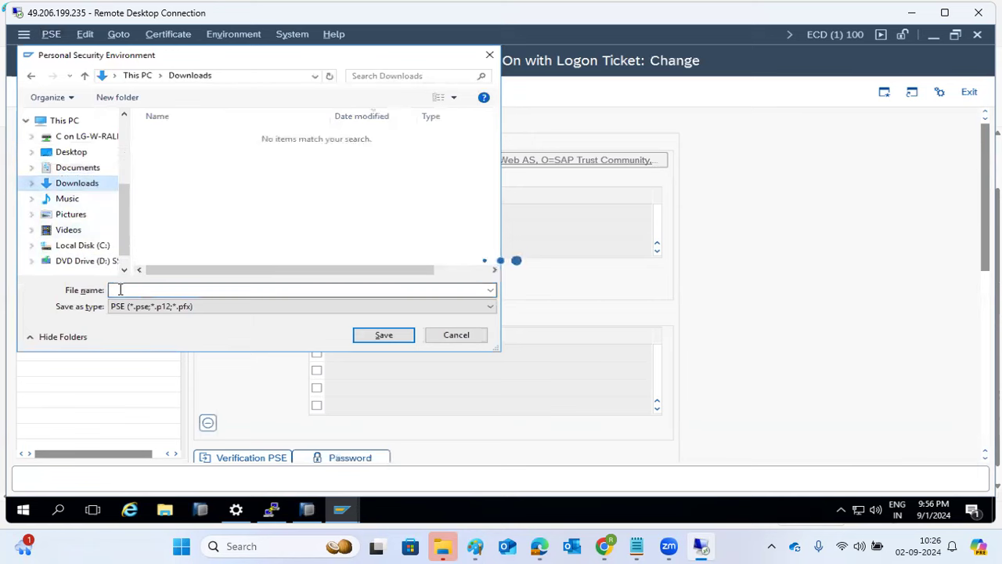
pyautogui.write('S')
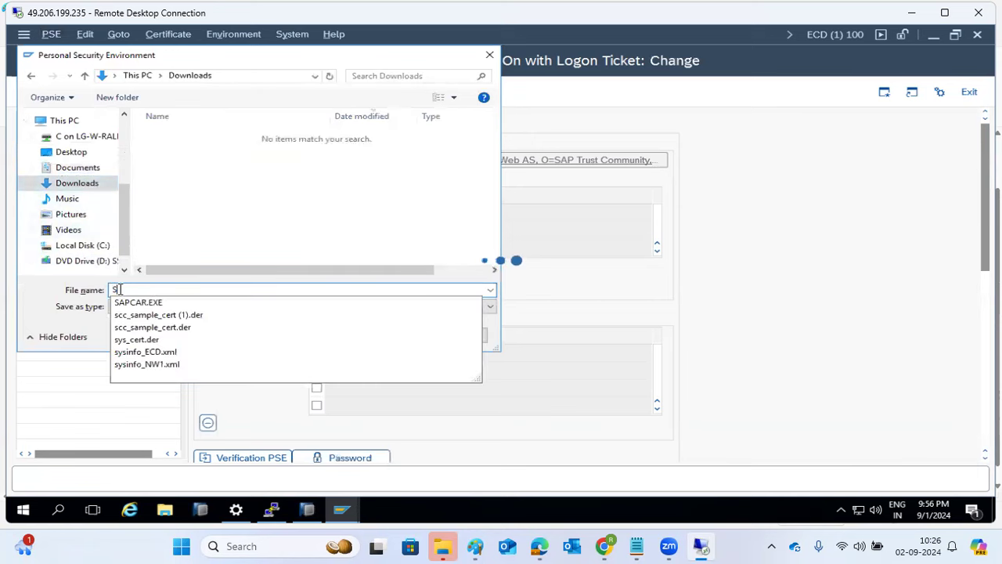
pyautogui.write('YSTEMPSE')
pyautogui.click(355, 337)
pyautogui.click(304, 339)
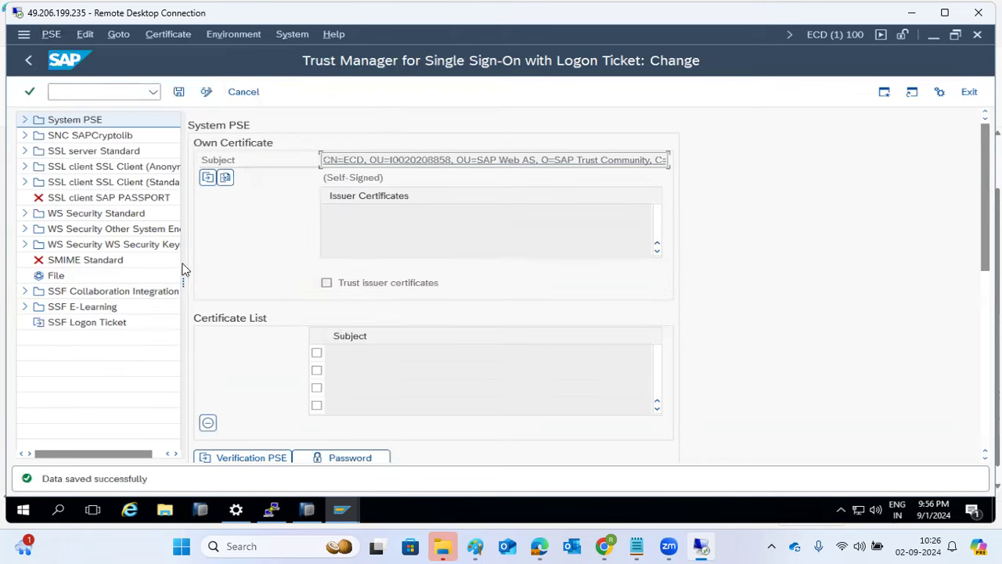
# Look through the SNC SAPCryptolib, SSL server Standard, and Anonymous and Standard SSL client PSEs, including the PSE export option, and leave the Trust Manager.
pyautogui.click(81, 137)
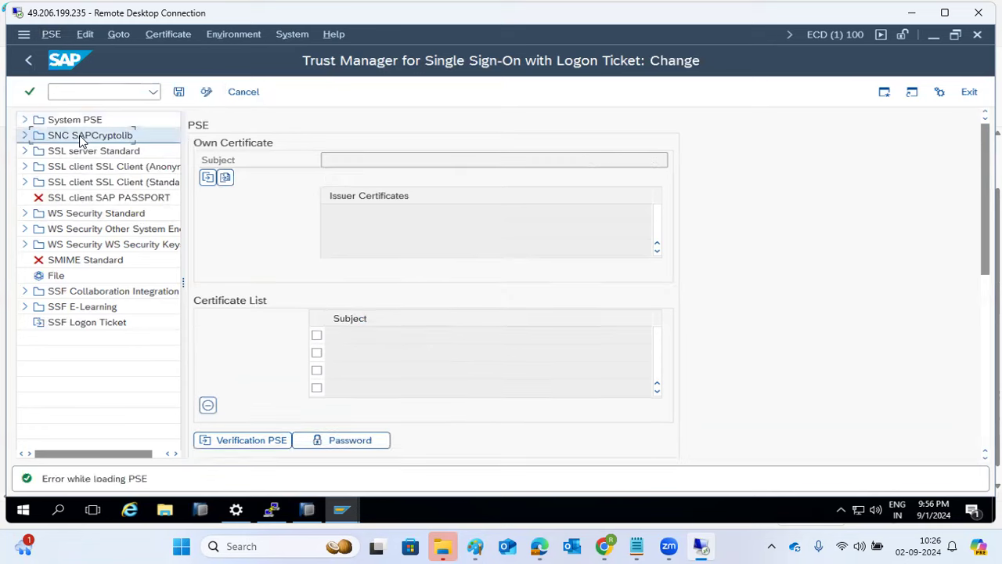
pyautogui.click(84, 152)
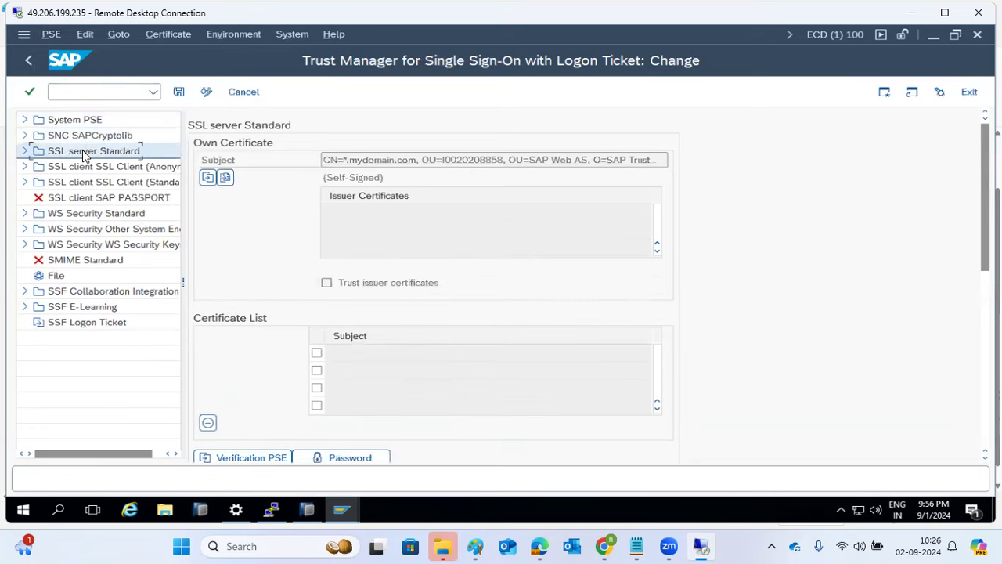
pyautogui.click(86, 170)
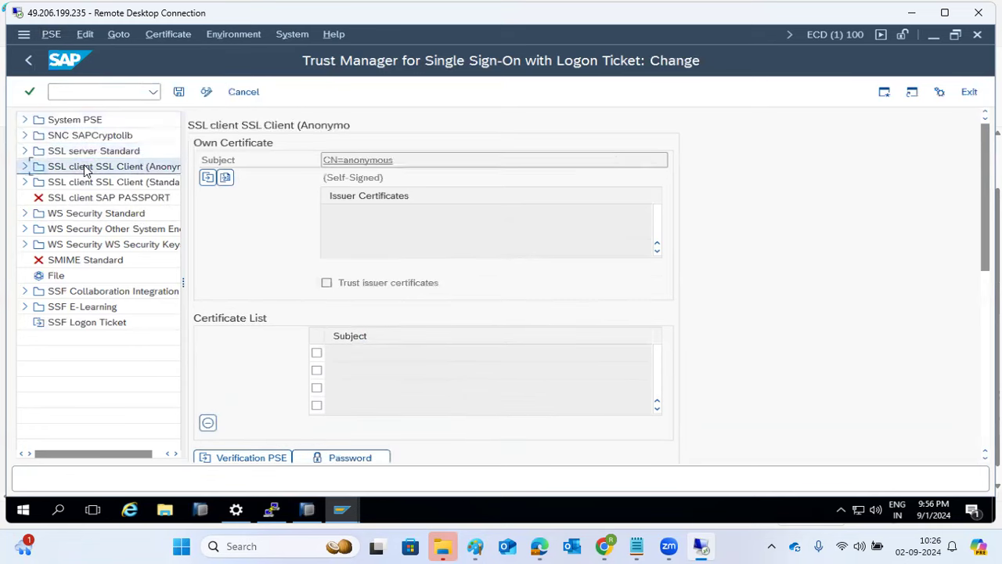
pyautogui.click(81, 183)
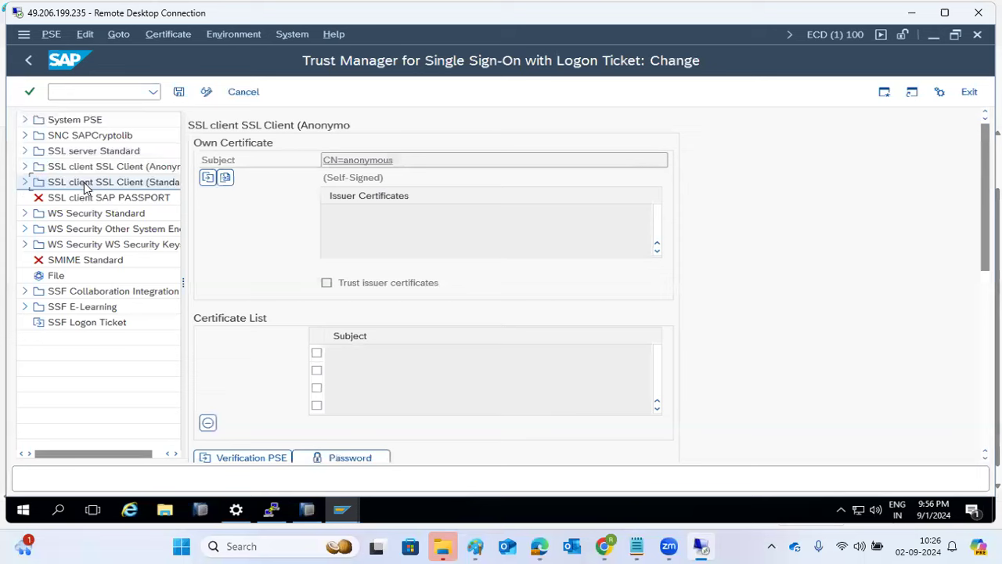
pyautogui.click(51, 34)
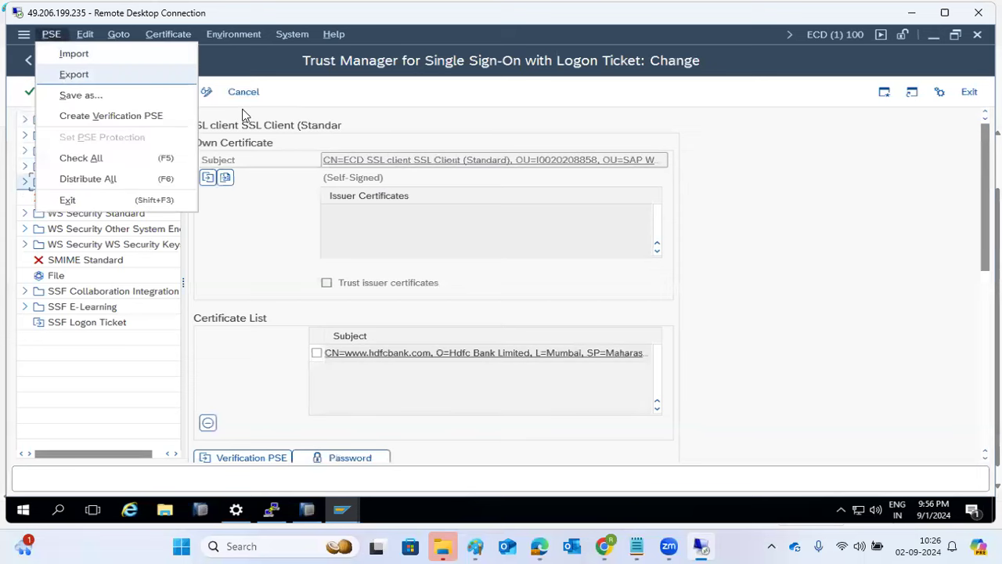
pyautogui.click(353, 164)
pyautogui.click(352, 162)
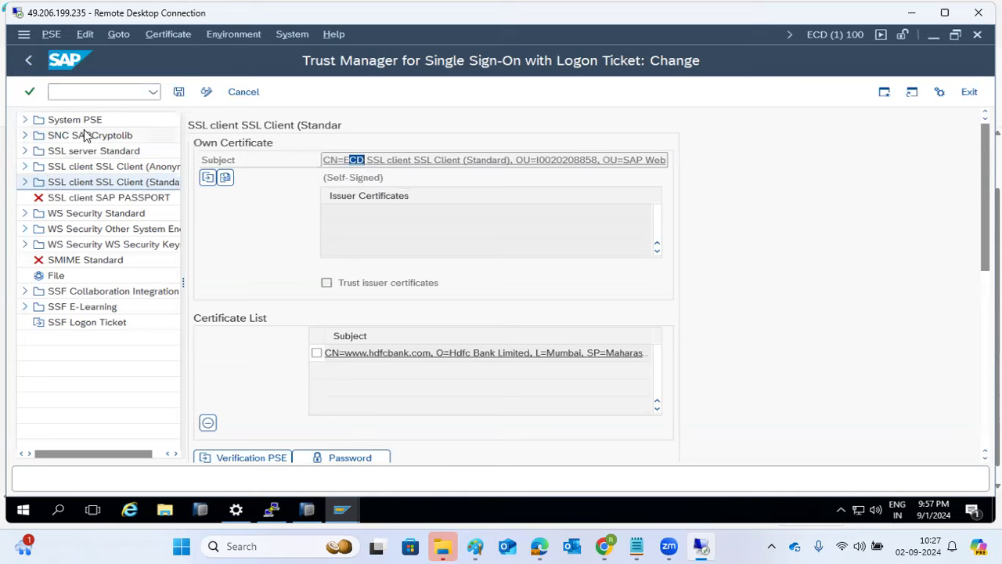
pyautogui.click(28, 61)
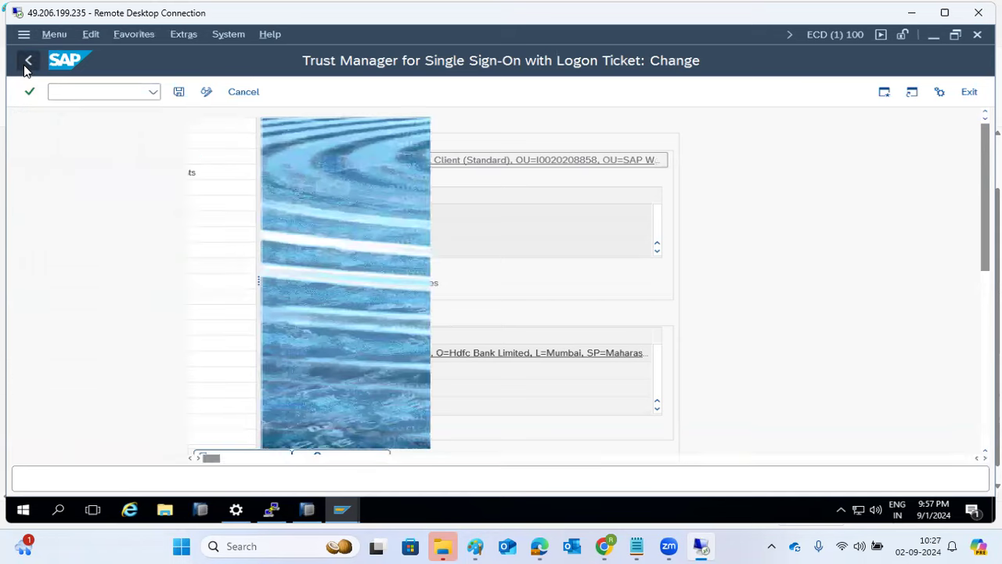
# Run transaction spad, list the spool servers, and open the import and export of device descriptions for output devices.
pyautogui.write('spad')
pyautogui.press('Return')
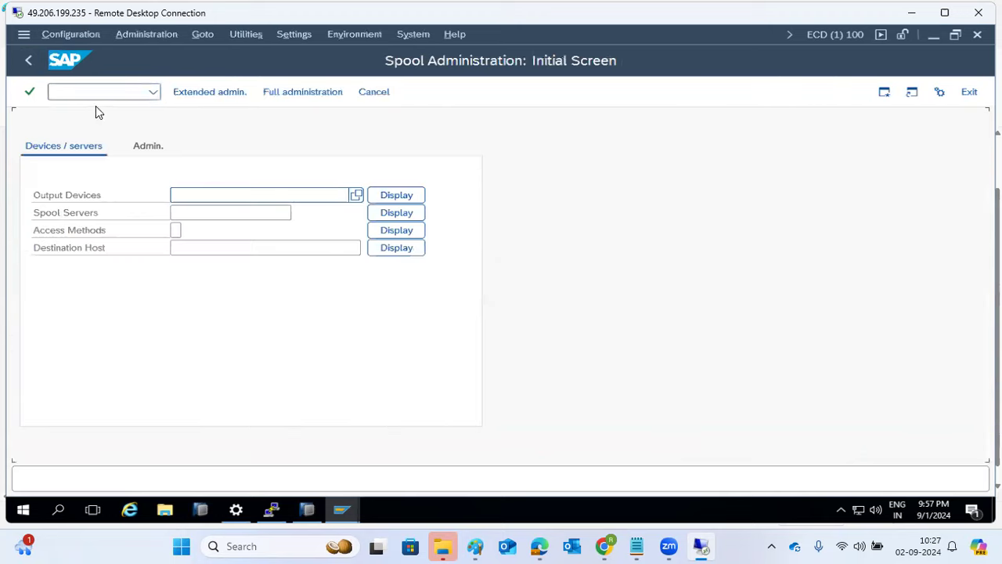
pyautogui.click(395, 213)
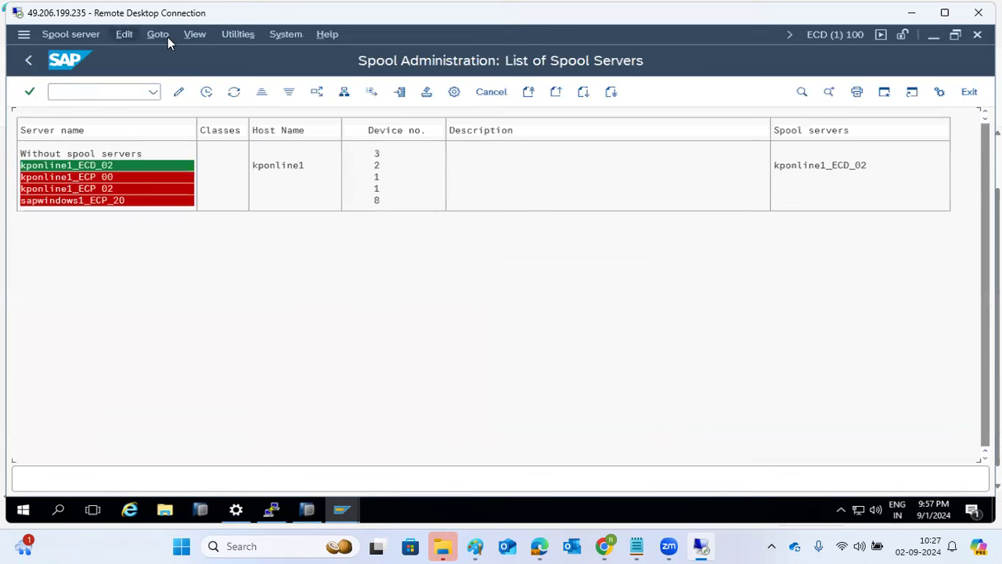
pyautogui.click(240, 34)
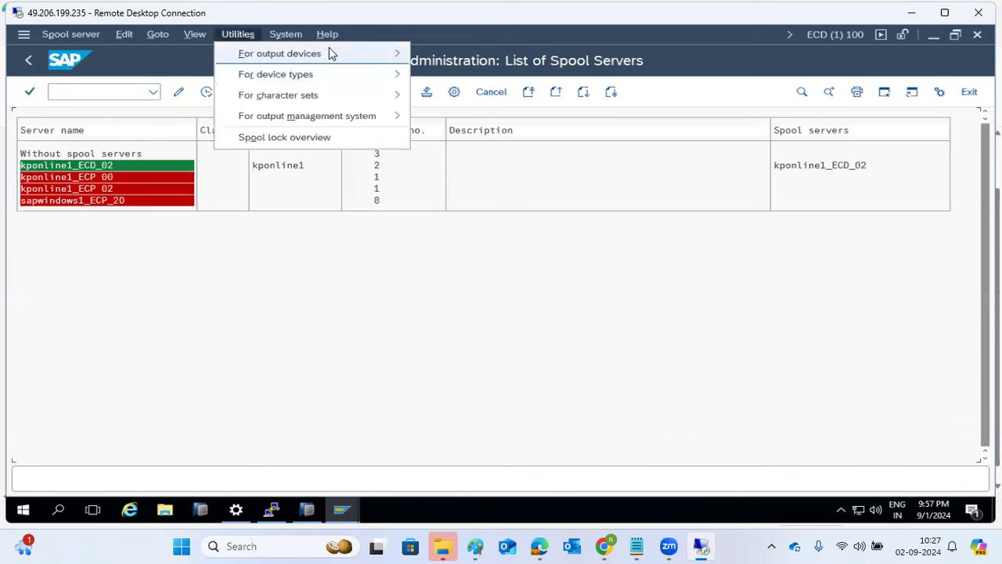
pyautogui.moveTo(344, 53)
pyautogui.click(121, 95)
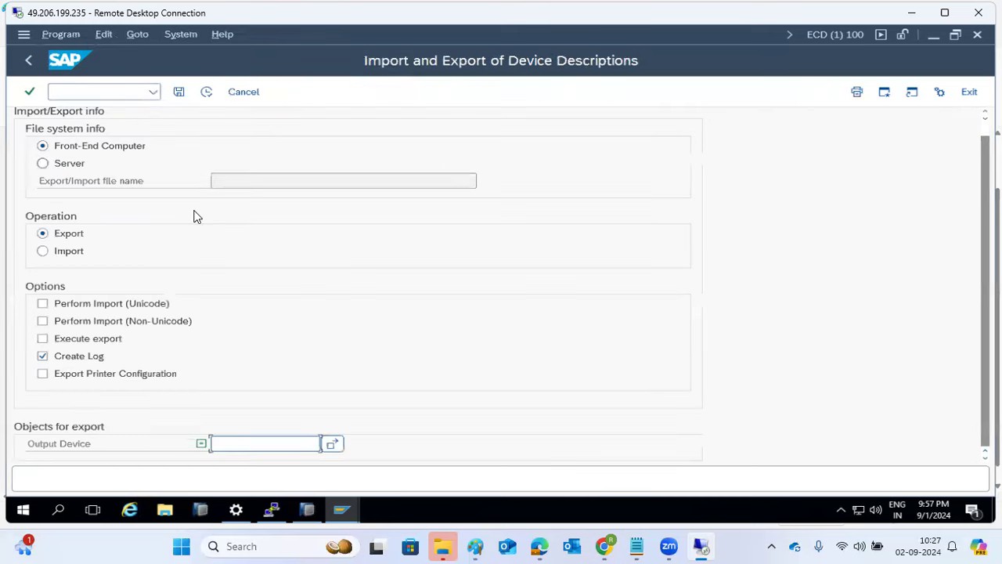
# Switch to Paint and add a text box beside the pre-refresh list reading "11)exort of printers", followed by "12)" on a new line.
pyautogui.click(475, 546)
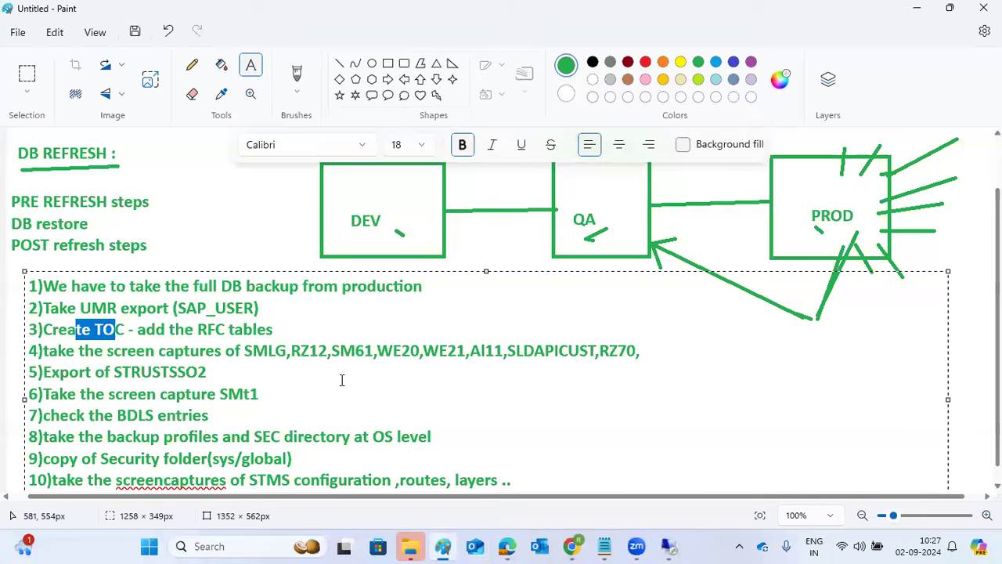
pyautogui.click(537, 415)
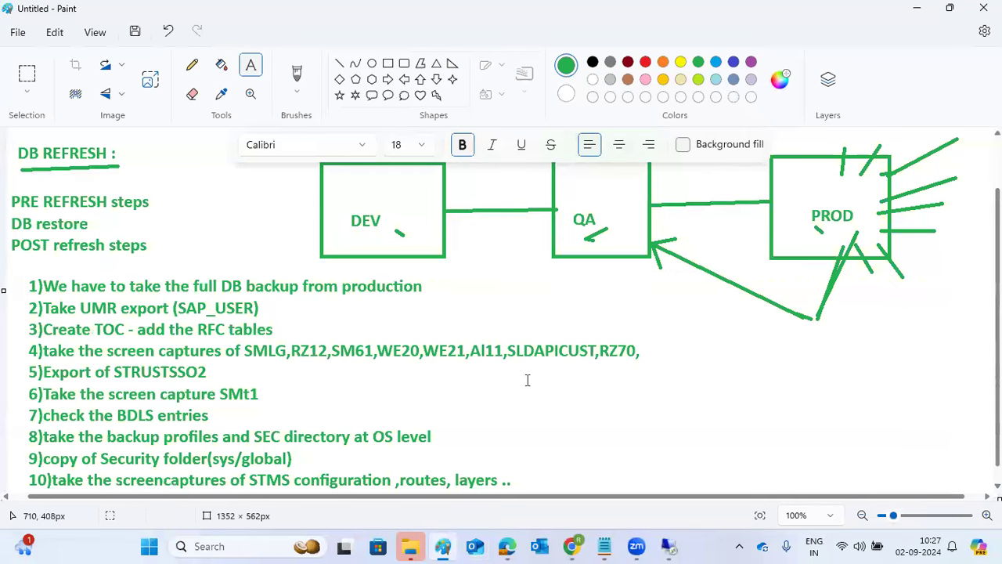
pyautogui.moveTo(523, 368); pyautogui.dragTo(978, 480)
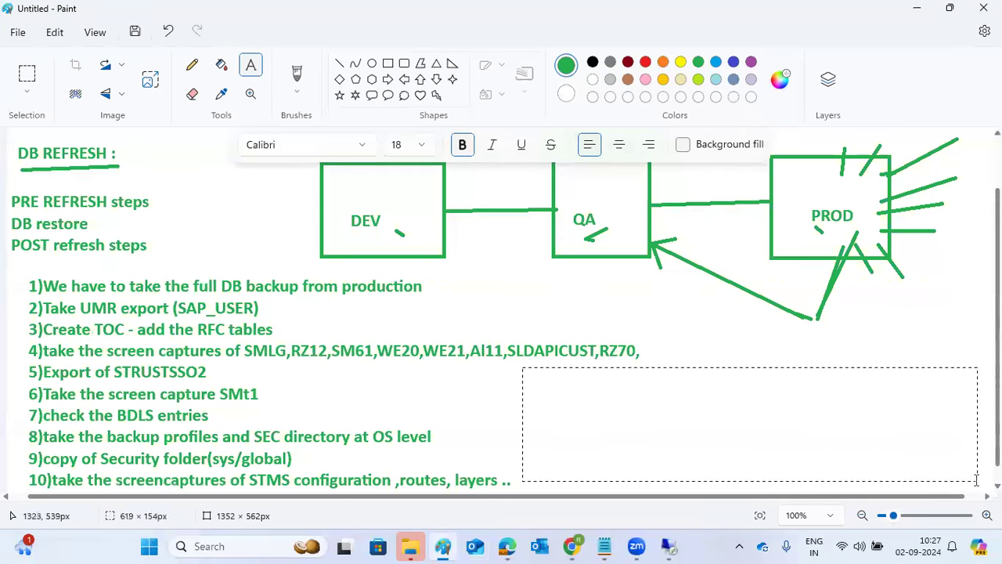
pyautogui.write('11')
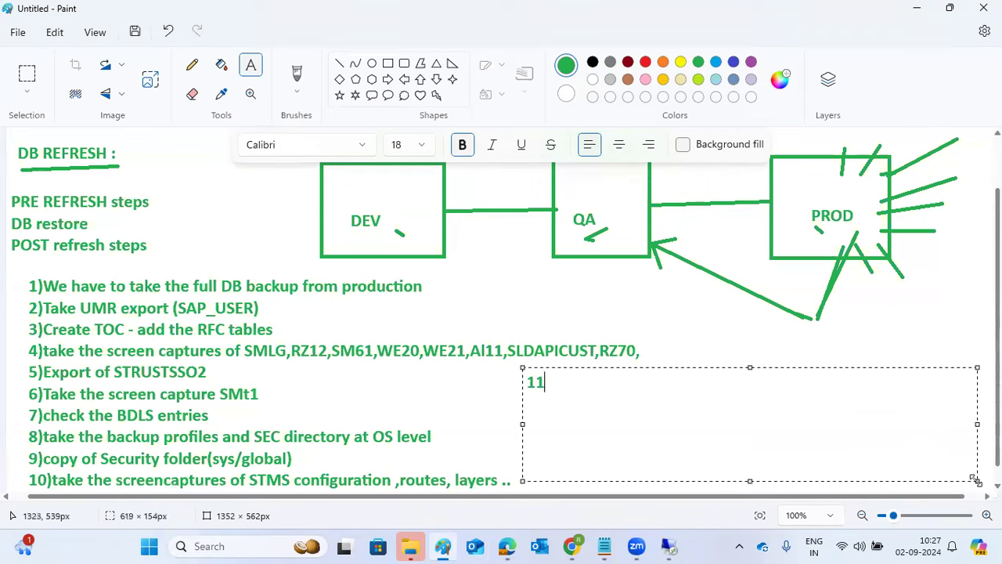
pyautogui.write(')exort of ')
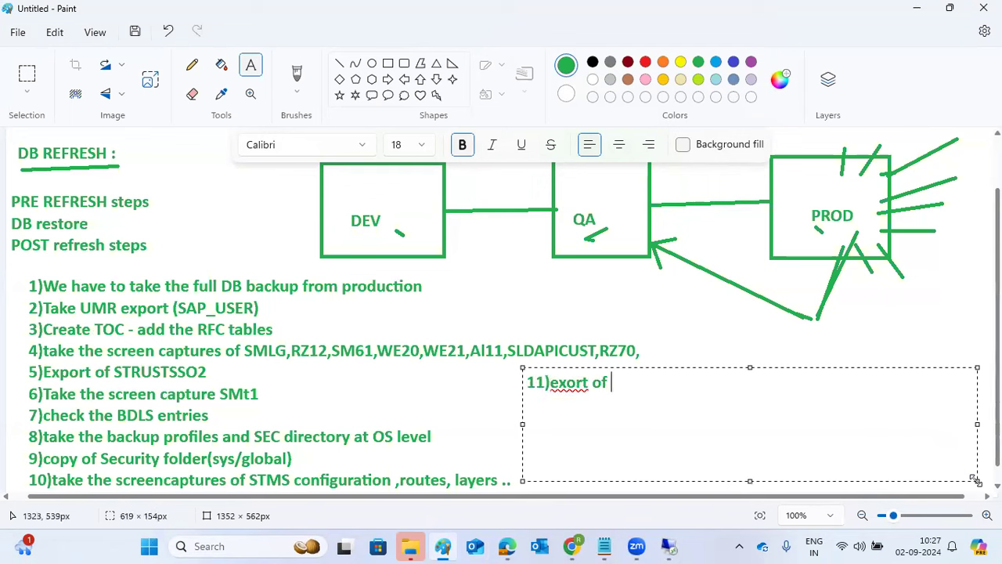
pyautogui.write('printers 12)')
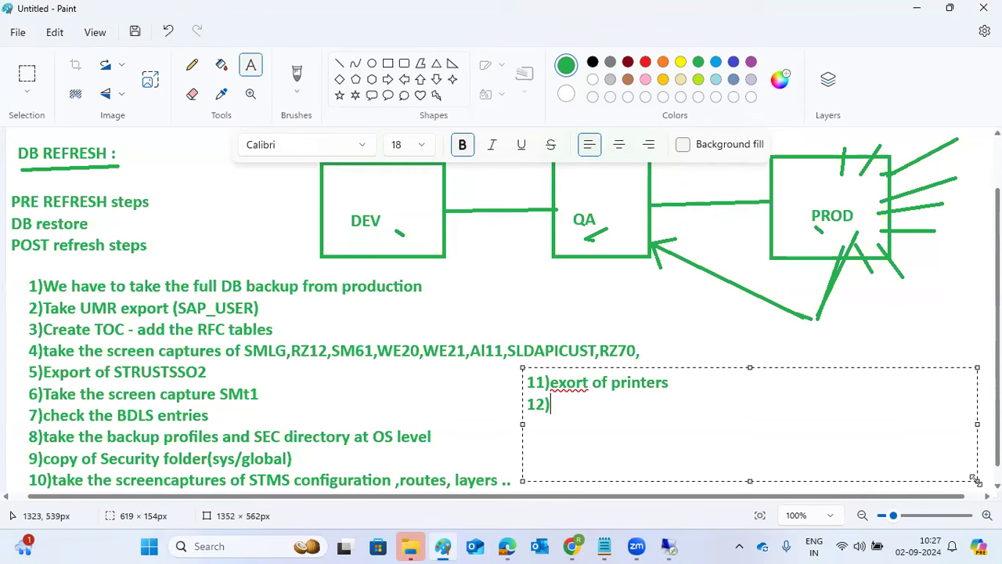
# Switch back to the remote SAP session and leave the device export and Spool Administration for SAP Easy Access.
pyautogui.click(668, 546)
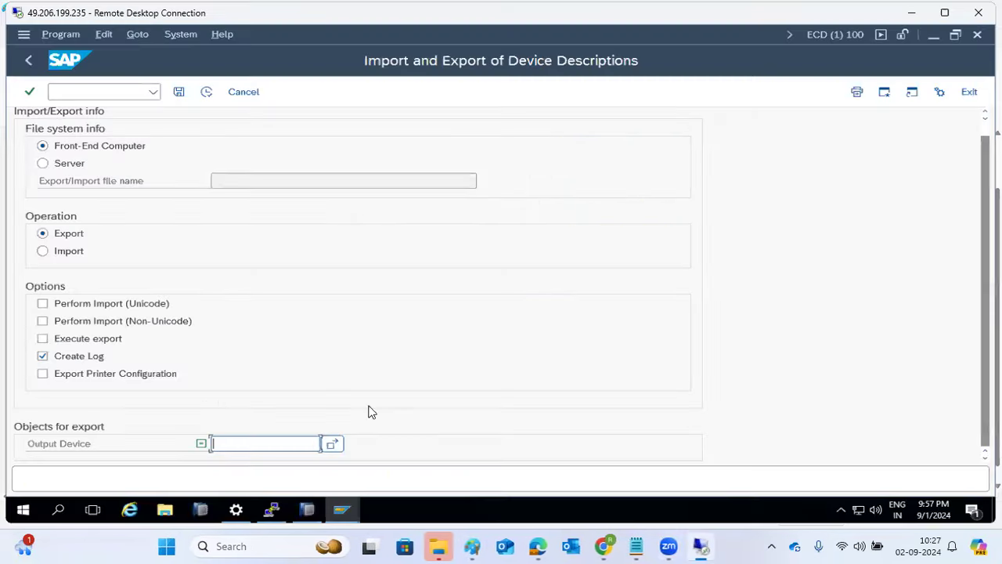
pyautogui.click(27, 61)
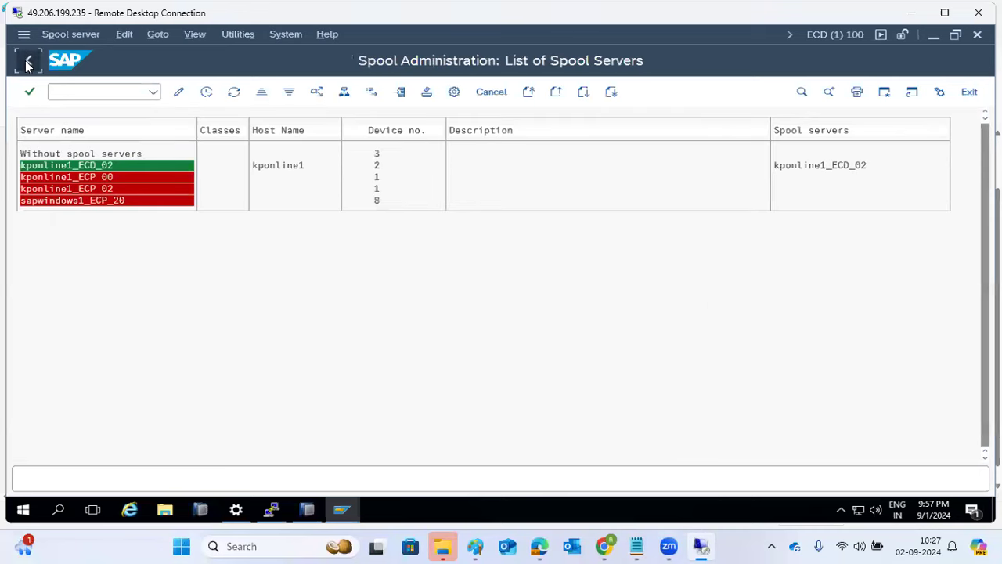
pyautogui.click(27, 62)
pyautogui.click(27, 62)
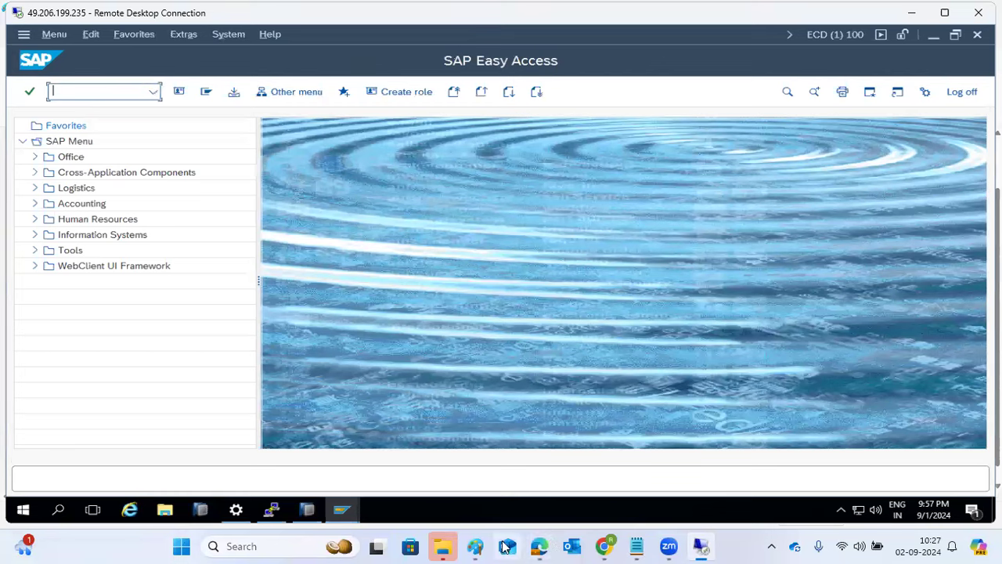
# Display the partner profiles with transaction we20 and the transactional RFC port A000000015 with we21, and return to SAP Easy Access.
pyautogui.write('we20')
pyautogui.press('Return')
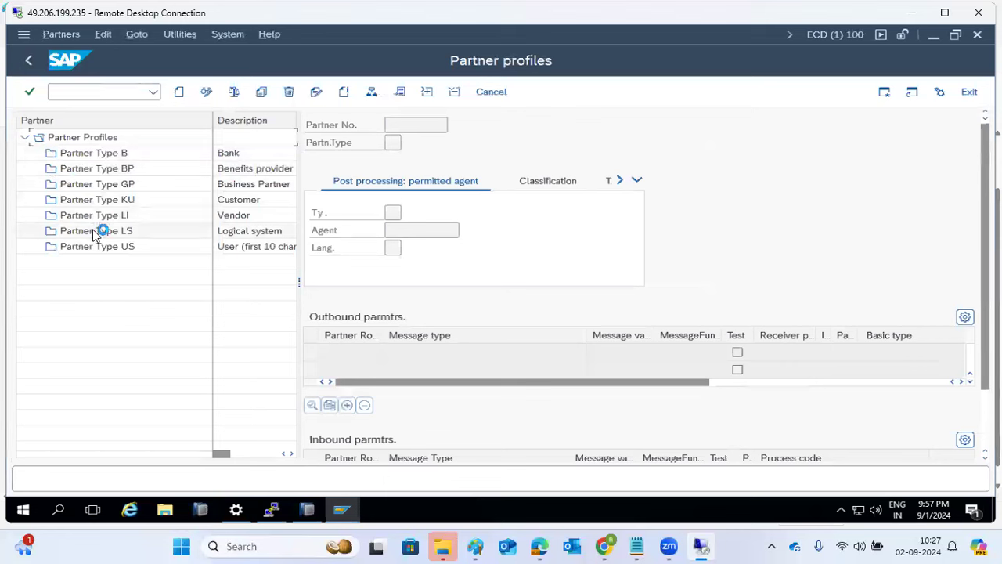
pyautogui.click(70, 88)
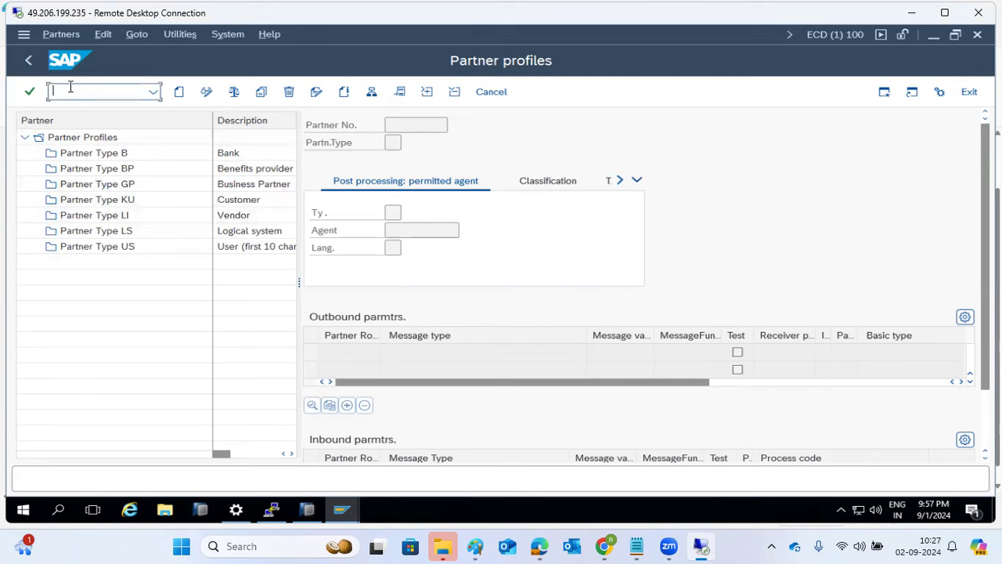
pyautogui.write('/nwe21')
pyautogui.press('Return')
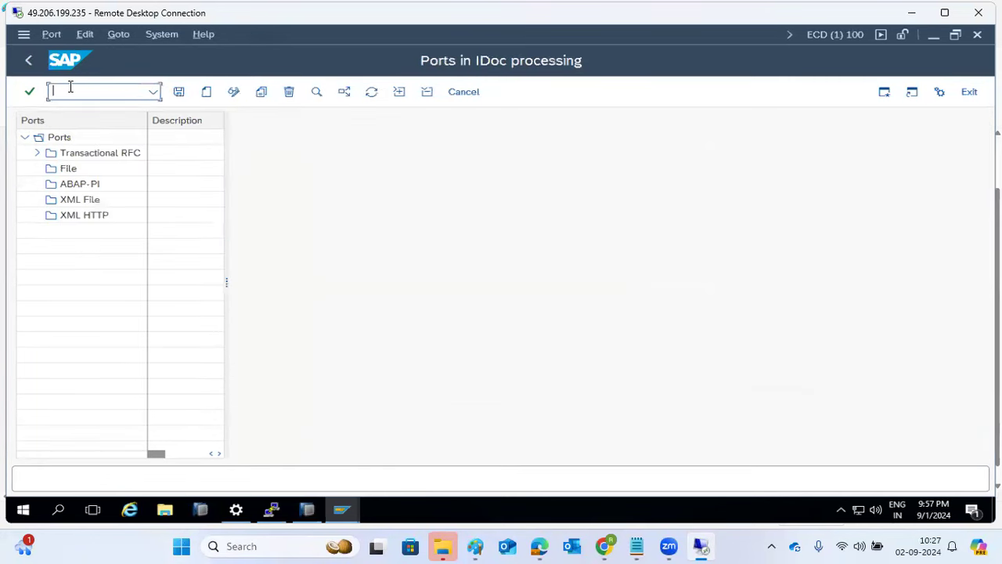
pyautogui.click(37, 153)
pyautogui.doubleClick(75, 171)
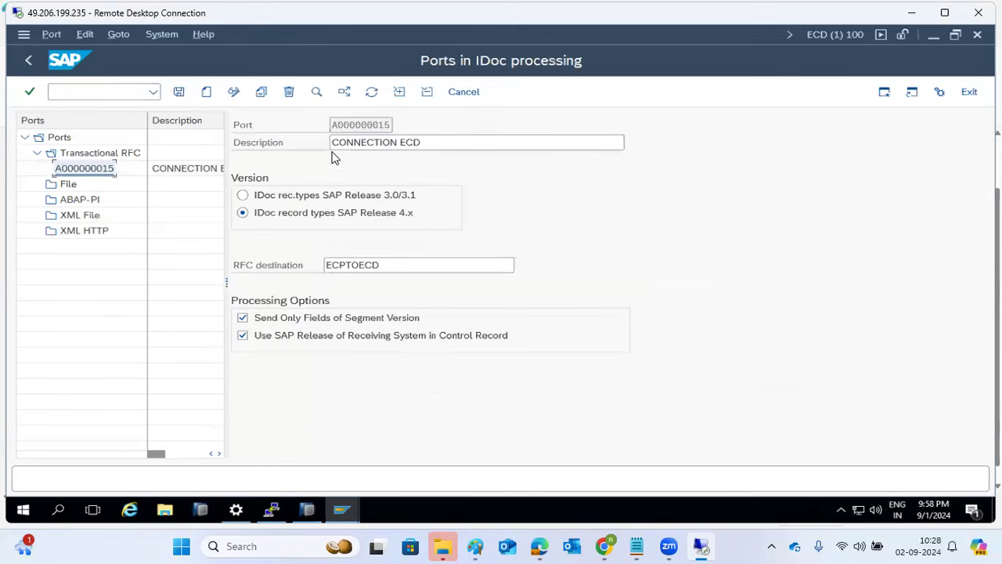
pyautogui.click(30, 62)
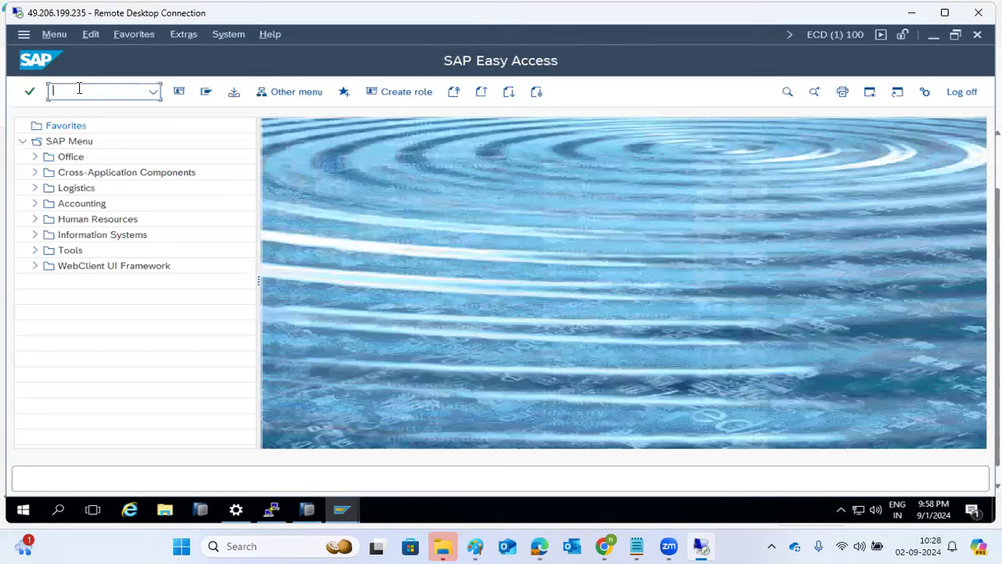
# Run transaction al11, look through the SAP directory parameters, and return to SAP Easy Access.
pyautogui.press('Return')
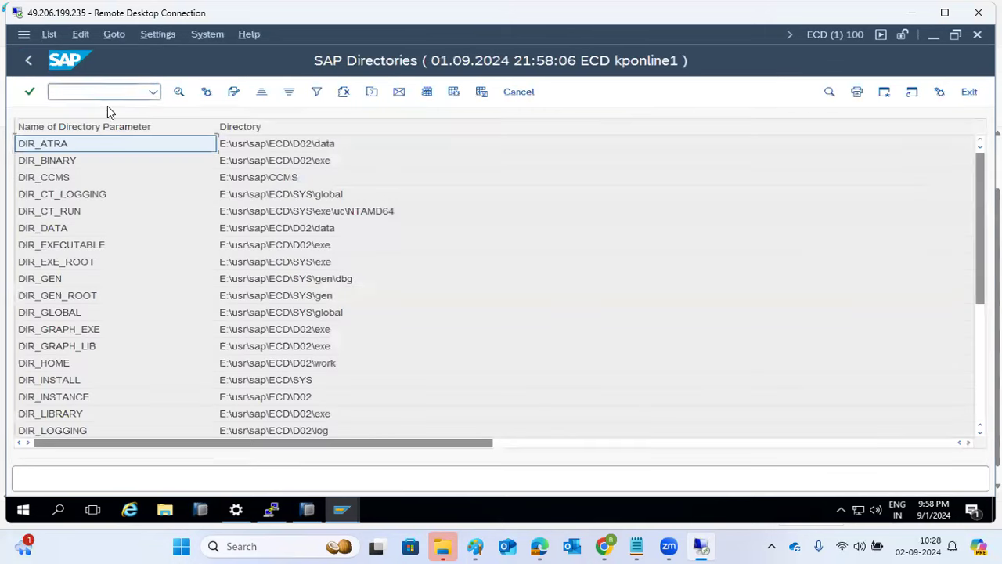
pyautogui.scroll(-5, 103, 312)
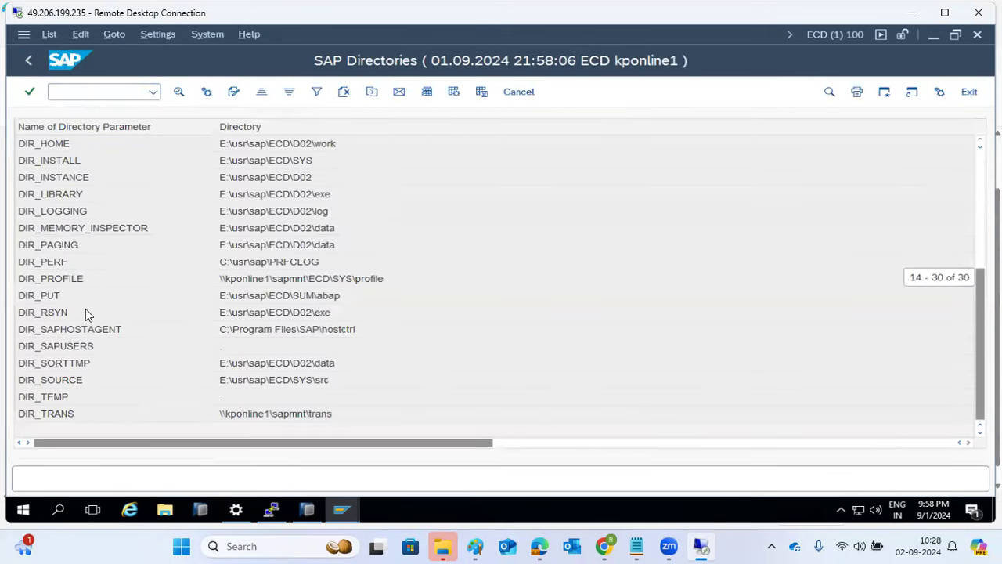
pyautogui.click(186, 312)
pyautogui.scroll(1, 86, 270)
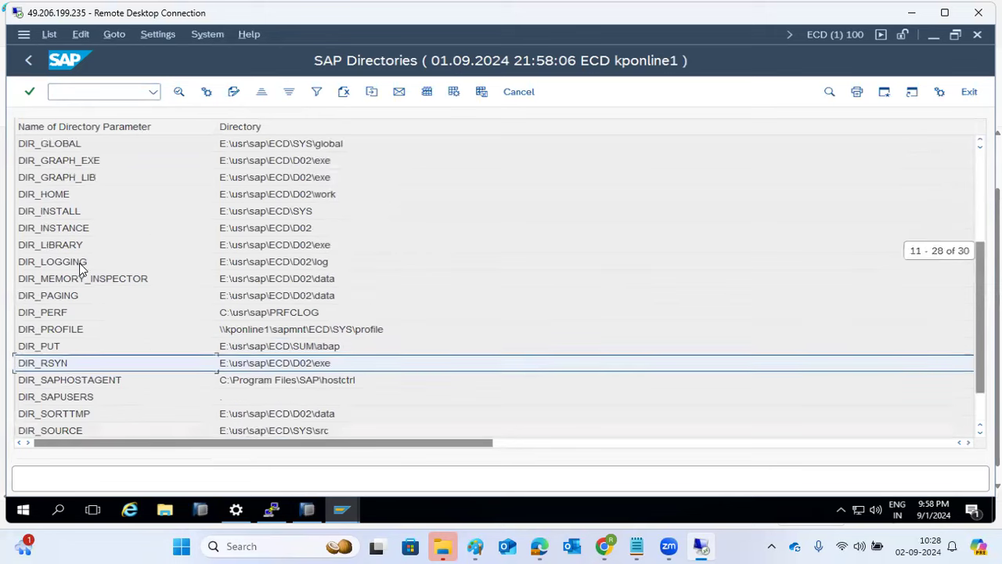
pyautogui.scroll(4, 81, 266)
pyautogui.scroll(-5, 80, 264)
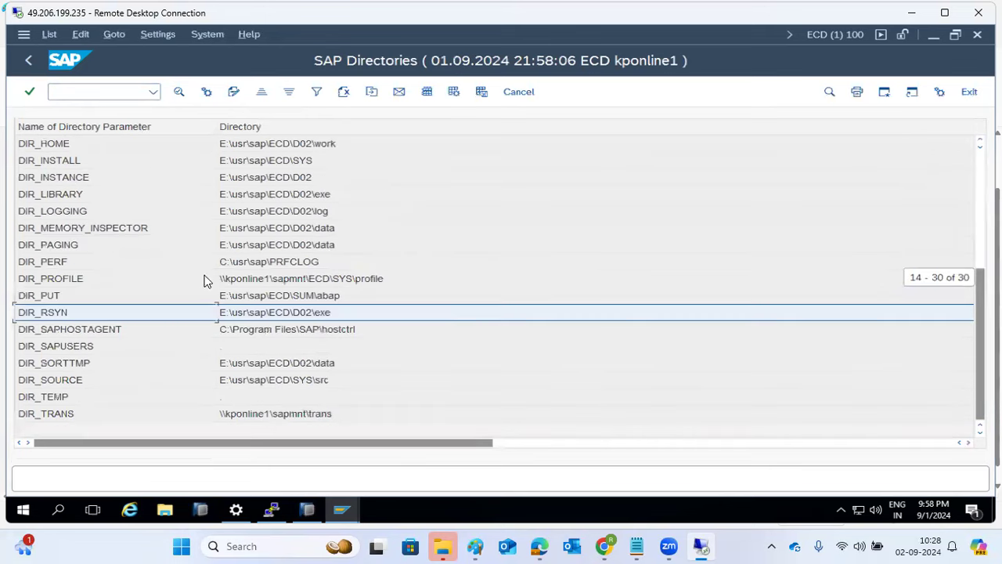
pyautogui.click(26, 57)
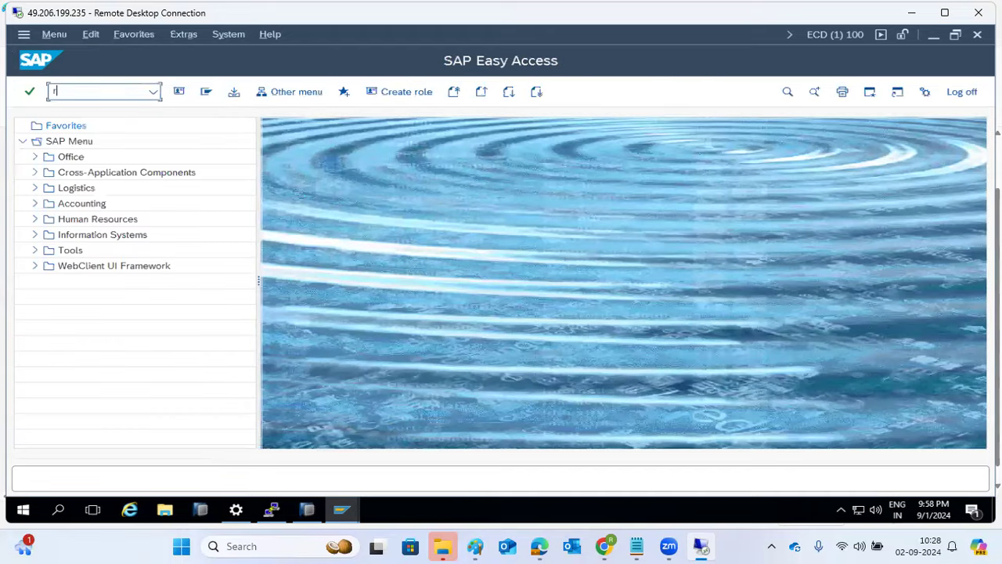
# Check the SLD registration's gateway host in transaction rz70 and the SLD access data in sldapicust, and return to SAP Easy Access.
pyautogui.write('rz70')
pyautogui.press('Return')
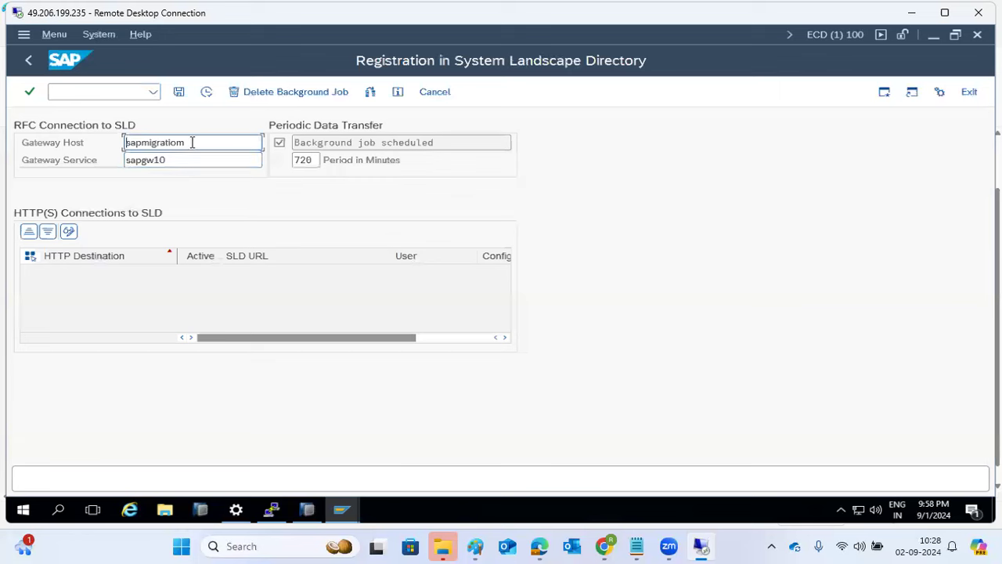
pyautogui.moveTo(192, 142); pyautogui.dragTo(107, 143)
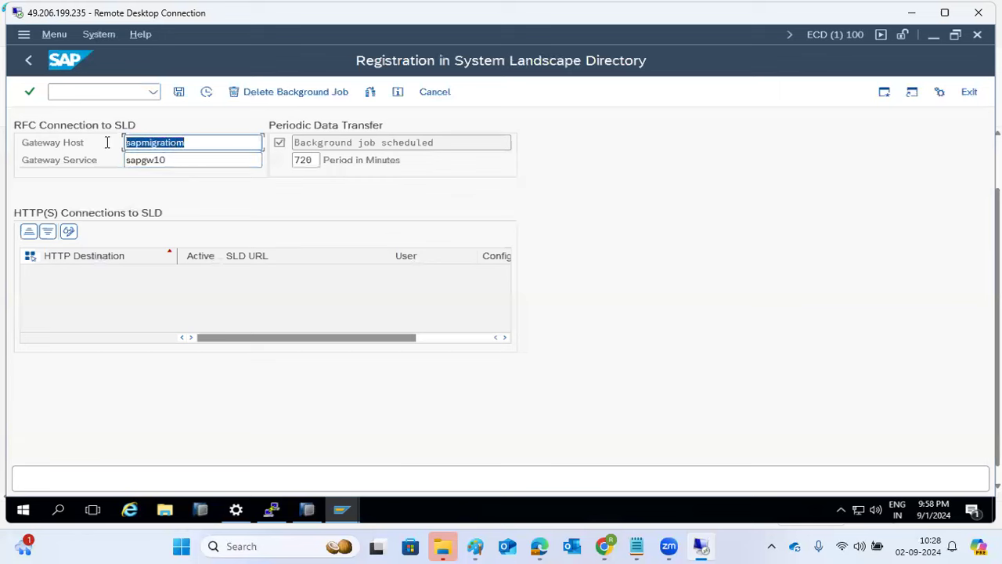
pyautogui.click(28, 60)
pyautogui.click(239, 331)
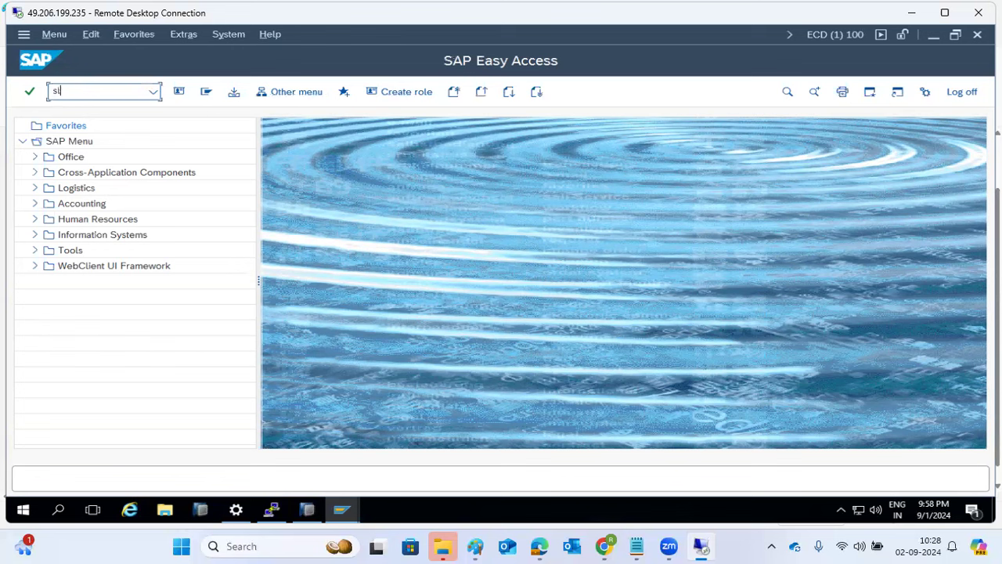
pyautogui.press('Return')
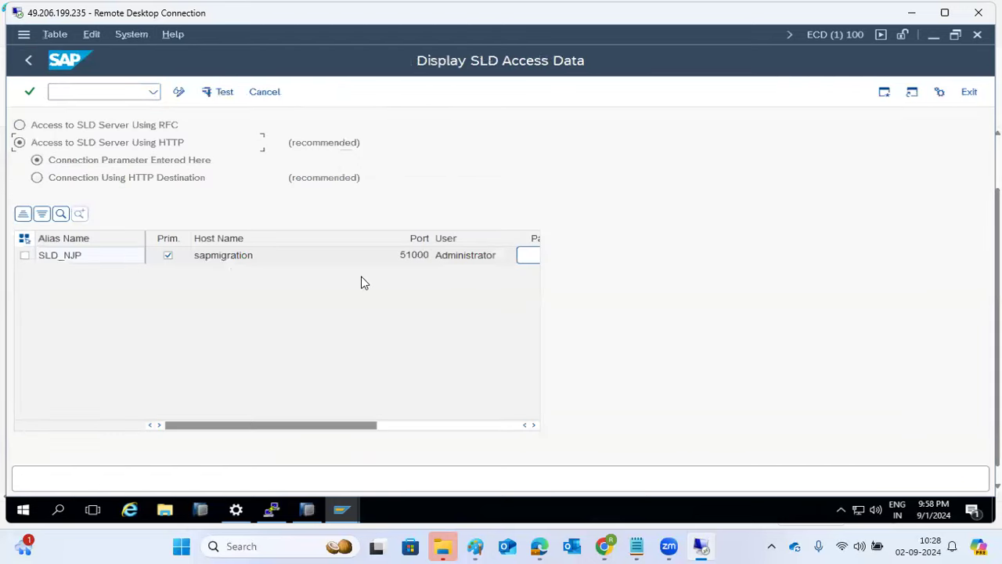
pyautogui.click(28, 59)
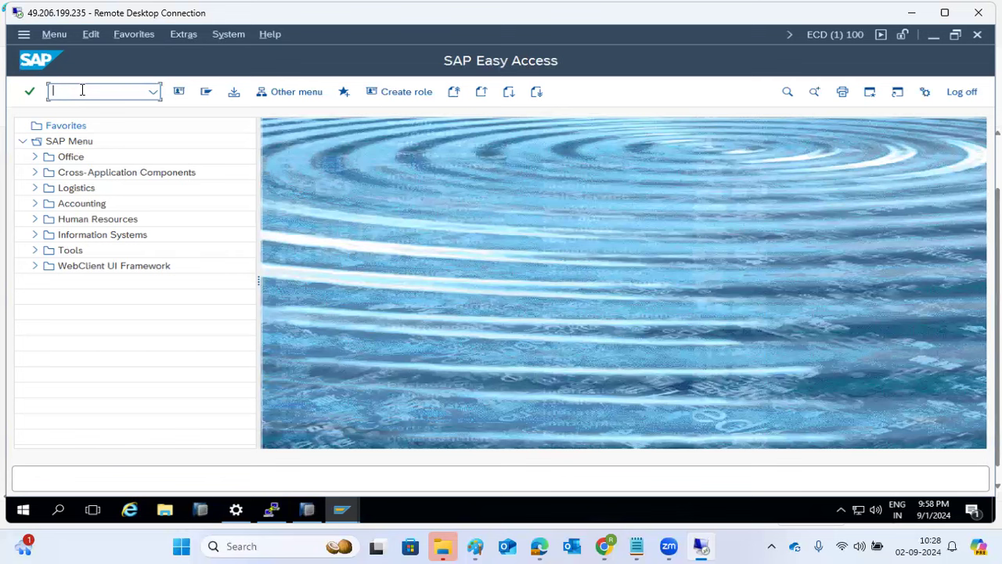
# Display the database connections with transaction dbco and return to SAP Easy Access.
pyautogui.write('dbacockp')
pyautogui.hotkey('ctrl', 'a')
pyautogui.write('dbco')
pyautogui.press('Return')
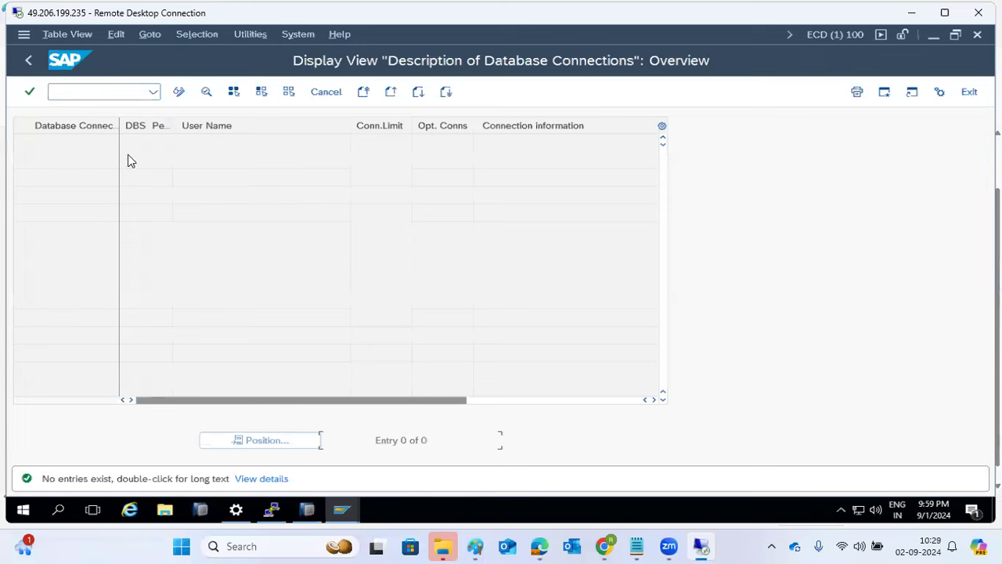
pyautogui.click(28, 61)
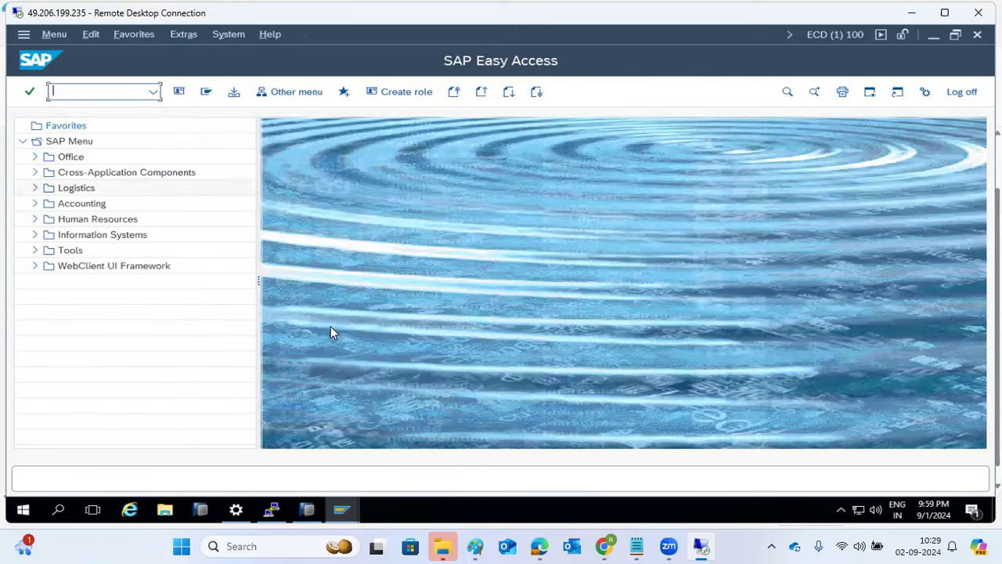
# Consult the pre-refresh list in Paint, and in the remote SAP session display the logon groups with smlg and RFC server groups with rz12.
pyautogui.click(475, 546)
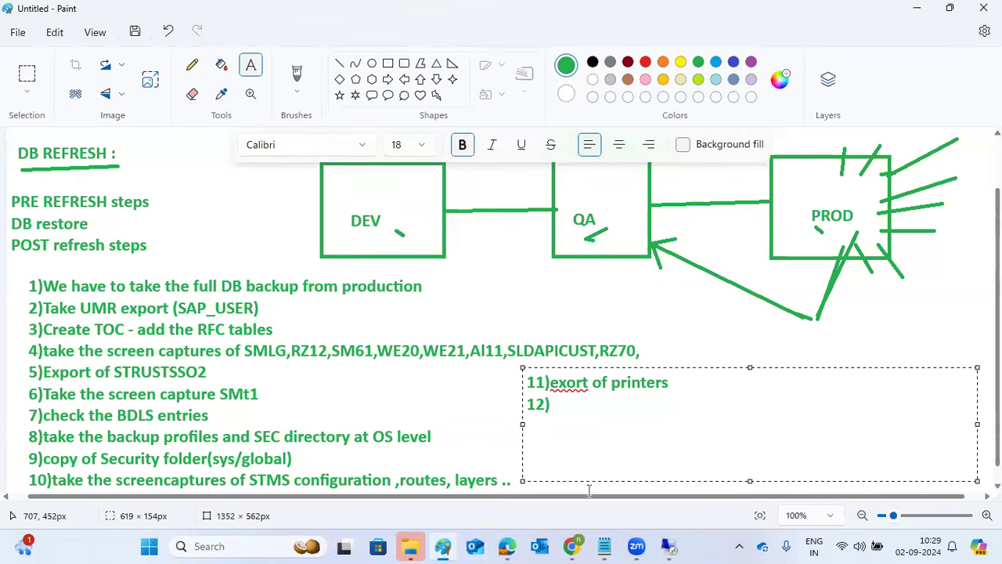
pyautogui.click(668, 545)
pyautogui.write('smlg')
pyautogui.press('Return')
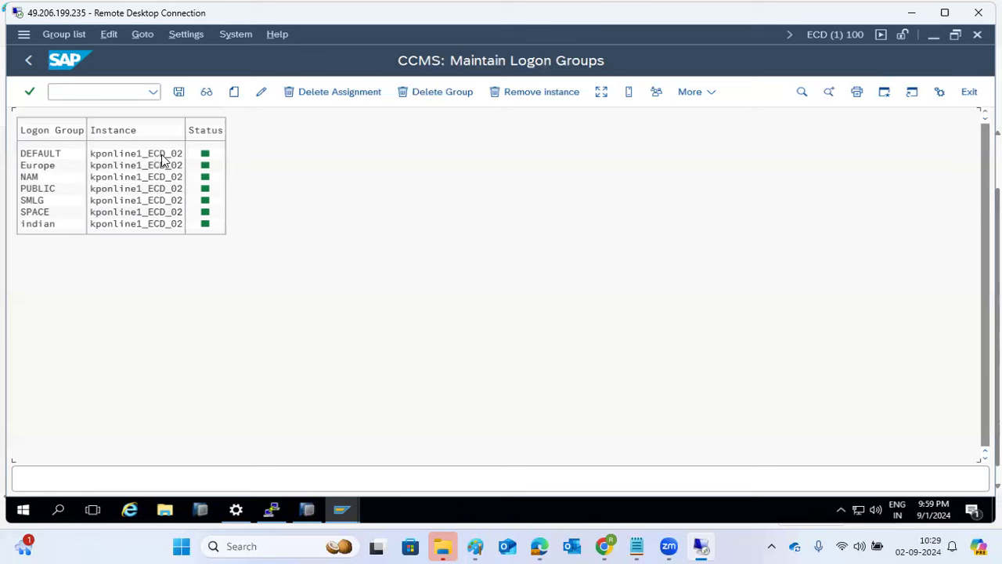
pyautogui.click(87, 92)
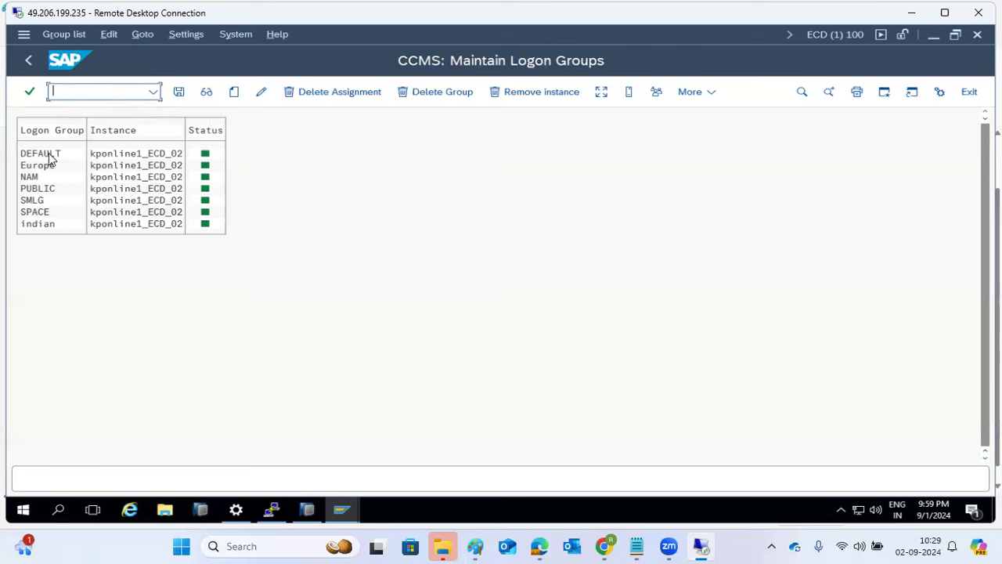
pyautogui.write('/nrz12')
pyautogui.press('Return')
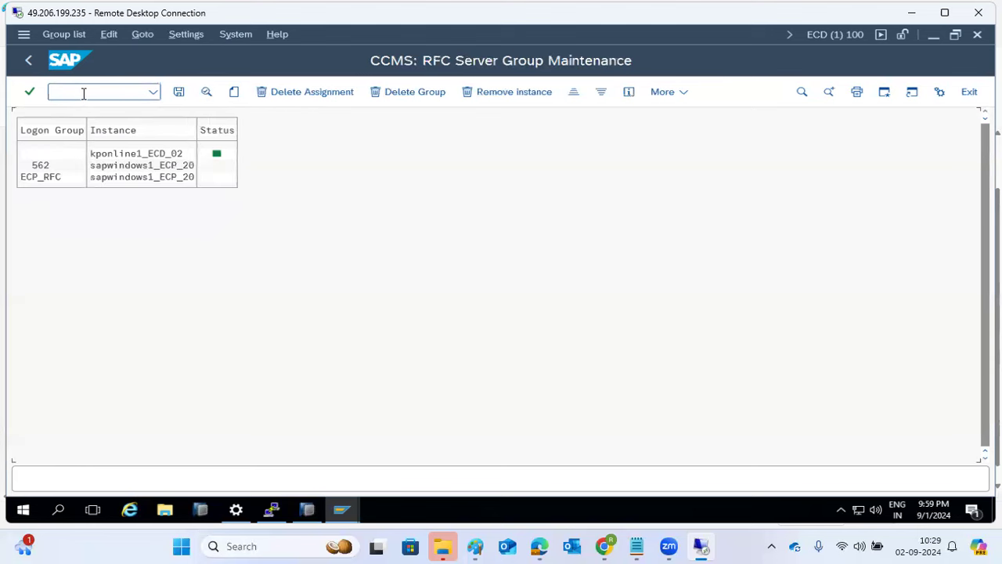
# Run transaction sm61, view the server assigned to job server group ABC, and return to SAP Easy Access.
pyautogui.write('/nsm61')
pyautogui.press('Return')
pyautogui.click(266, 91)
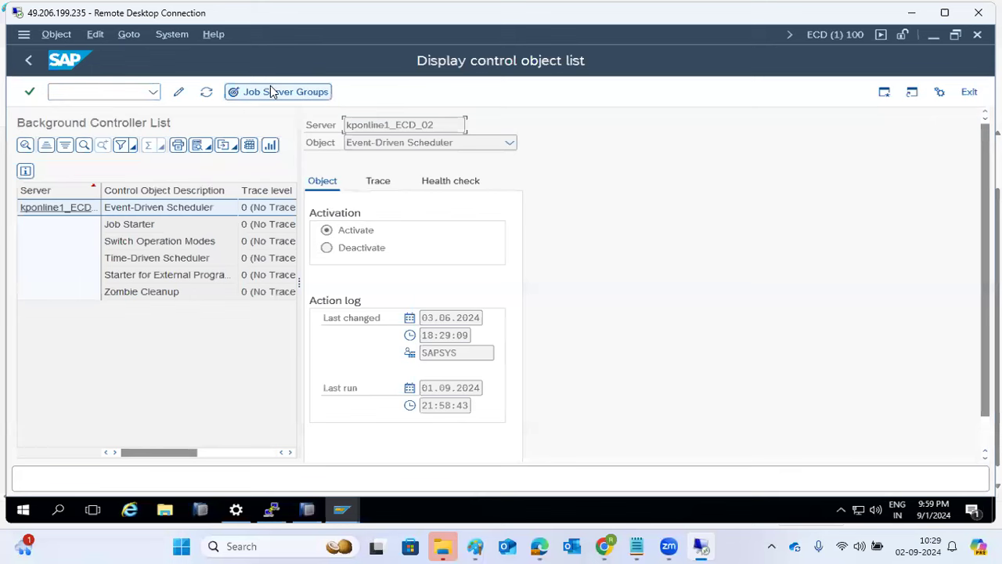
pyautogui.click(40, 159)
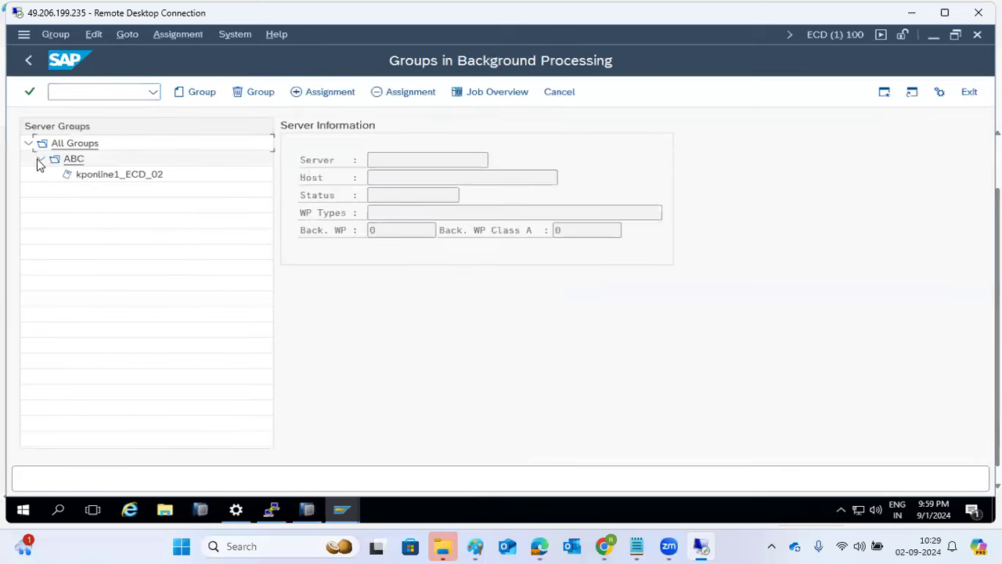
pyautogui.click(97, 178)
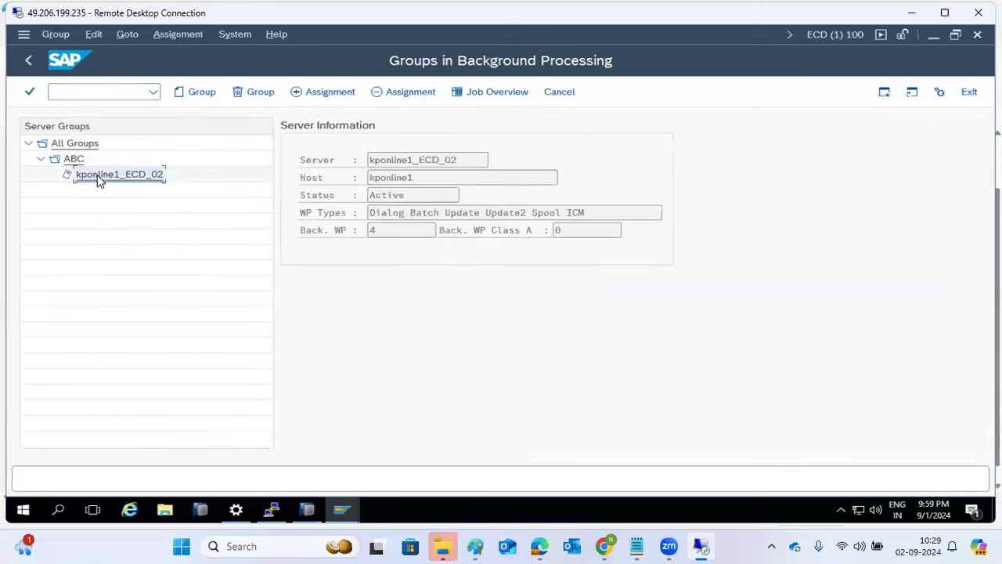
pyautogui.click(29, 61)
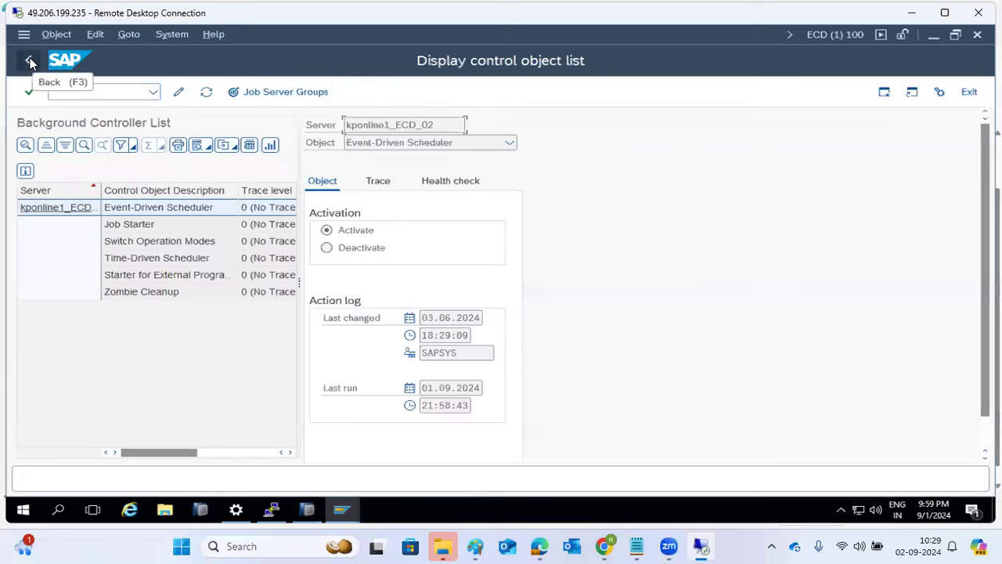
pyautogui.click(30, 61)
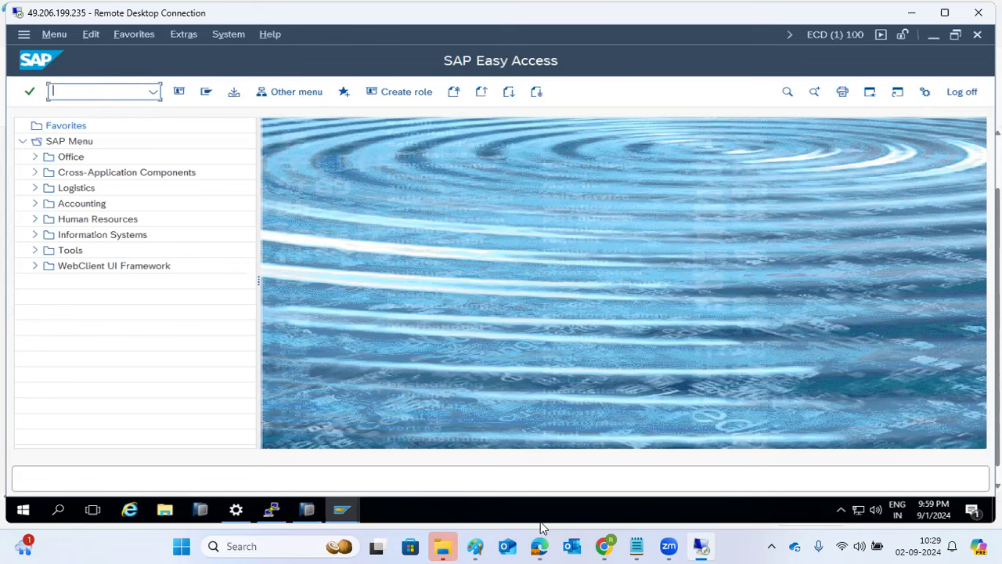
# Consult the pre-refresh list in Paint again, switch back to the remote SAP session, and run transaction sa38.
pyautogui.click(477, 546)
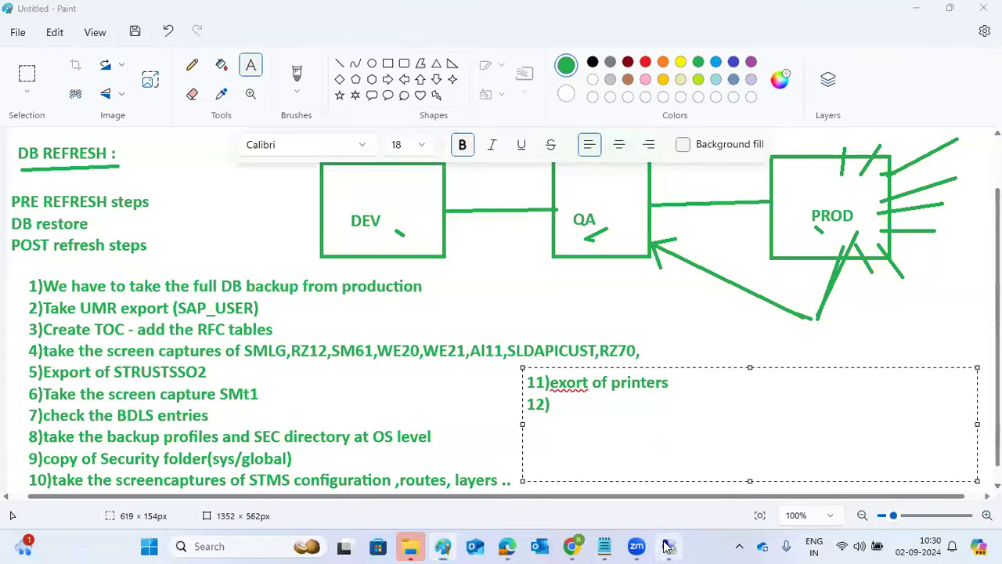
pyautogui.click(668, 546)
pyautogui.write('sa3')
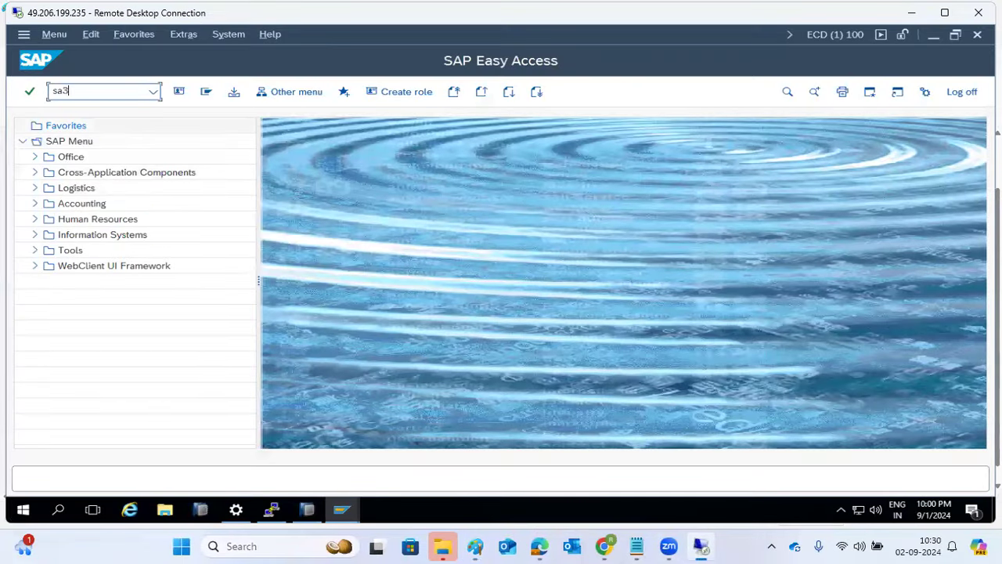
pyautogui.write('8')
pyautogui.press('Return')
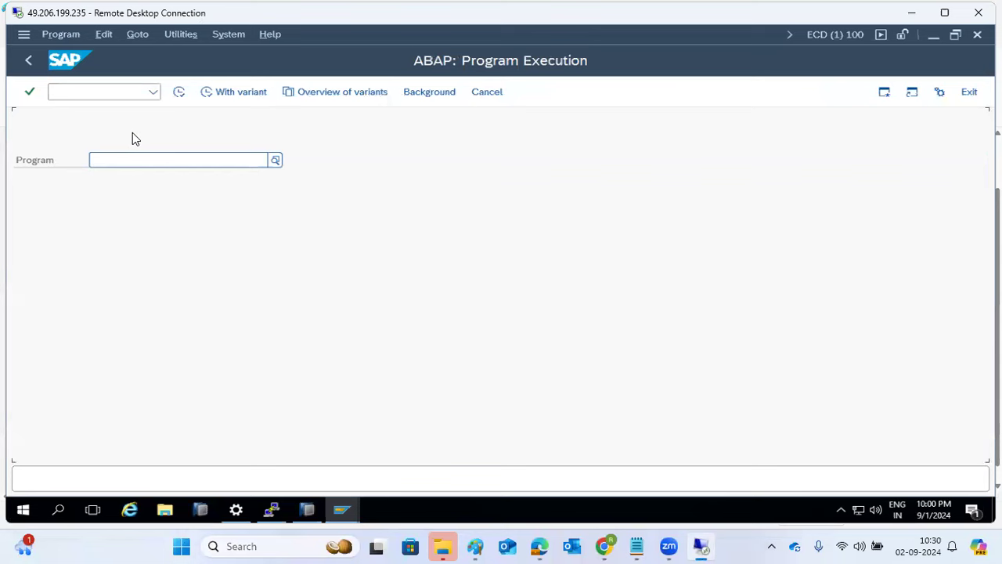
# Choose the program RBDLSCHECK and execute it immediately in the background without a variant.
pyautogui.write('RS')
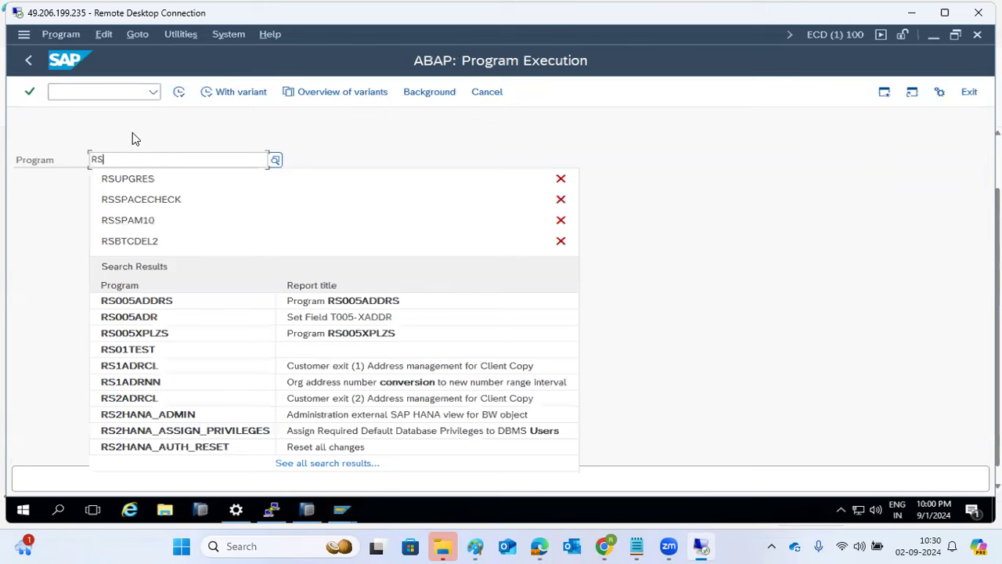
pyautogui.press('BackSpace')
pyautogui.write('BDL')
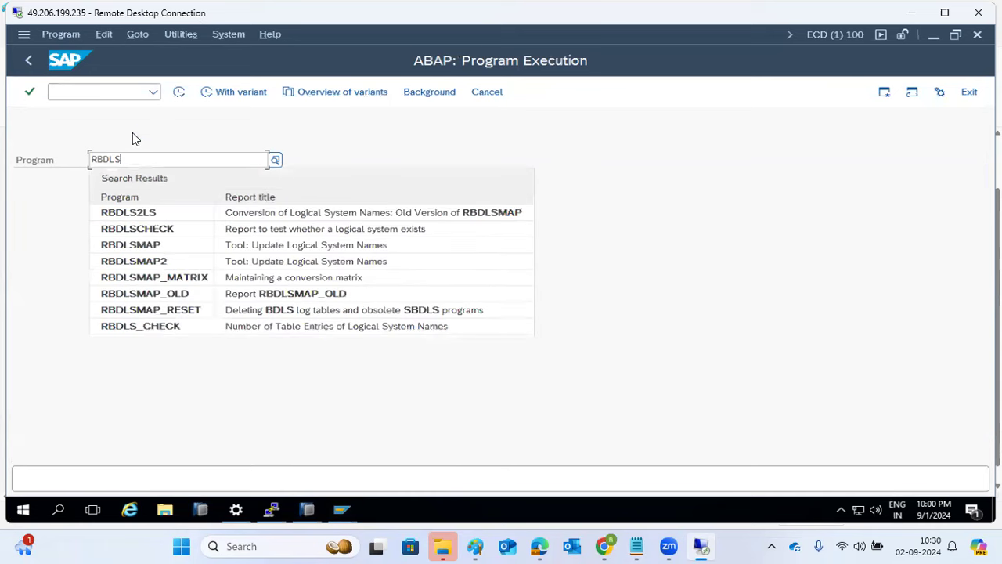
pyautogui.click(179, 233)
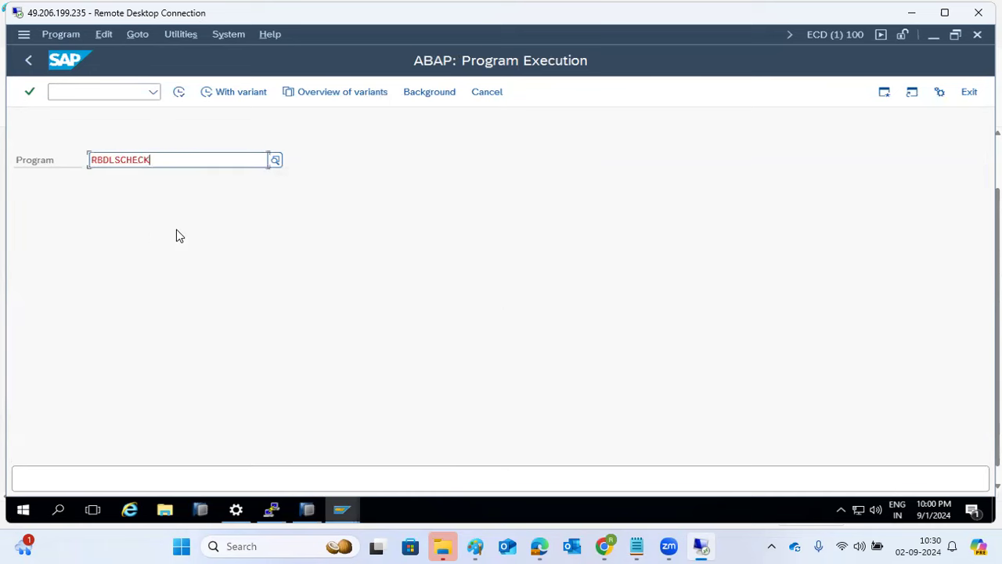
pyautogui.click(178, 94)
pyautogui.click(179, 94)
pyautogui.click(416, 92)
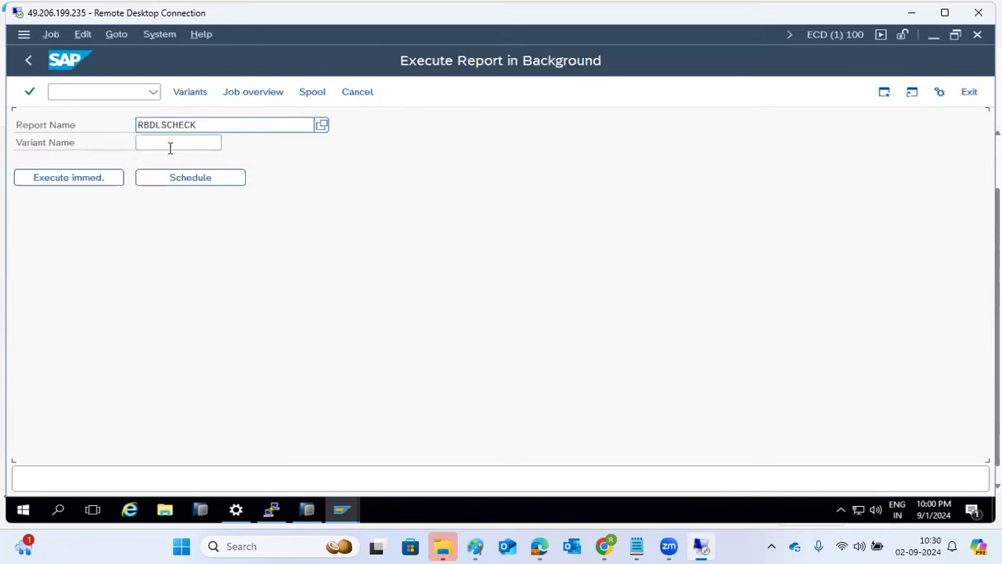
pyautogui.click(94, 184)
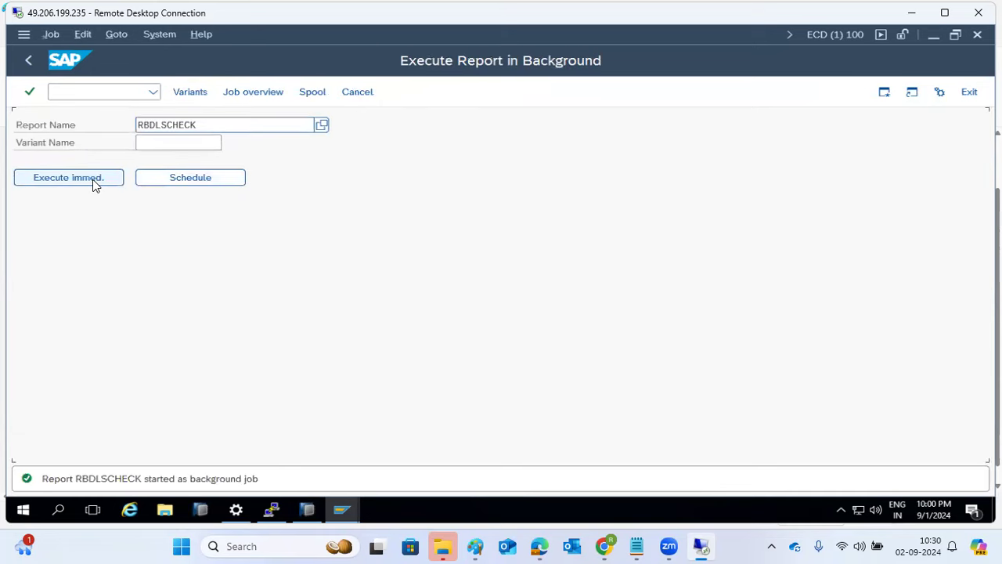
# Run transaction sm37, list the current user's jobs with the default selection, and display the job log of RBDLSCHECK.
pyautogui.click(66, 92)
pyautogui.write('/')
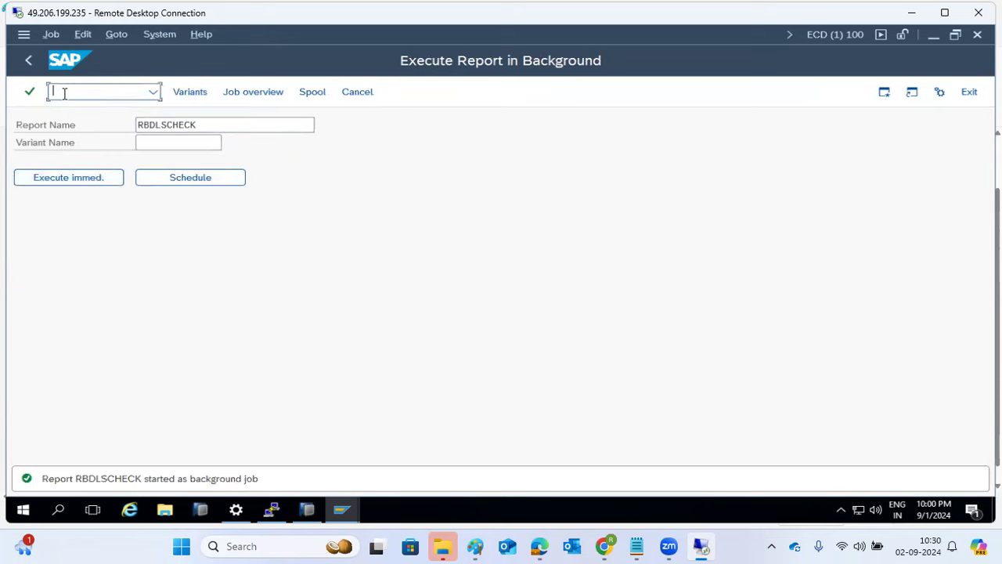
pyautogui.write('nsm37')
pyautogui.press('Return')
pyautogui.click(227, 92)
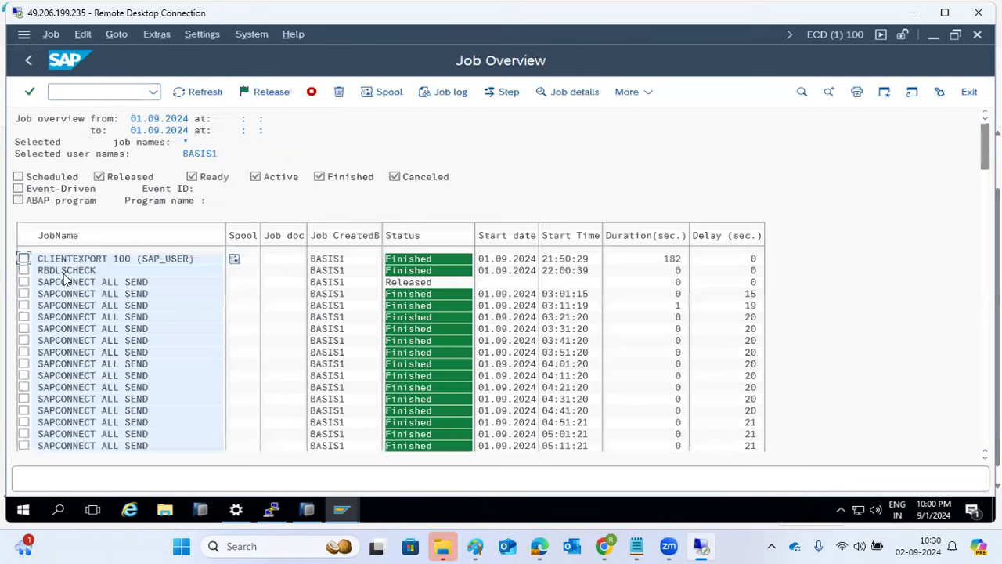
pyautogui.click(65, 273)
pyautogui.click(451, 92)
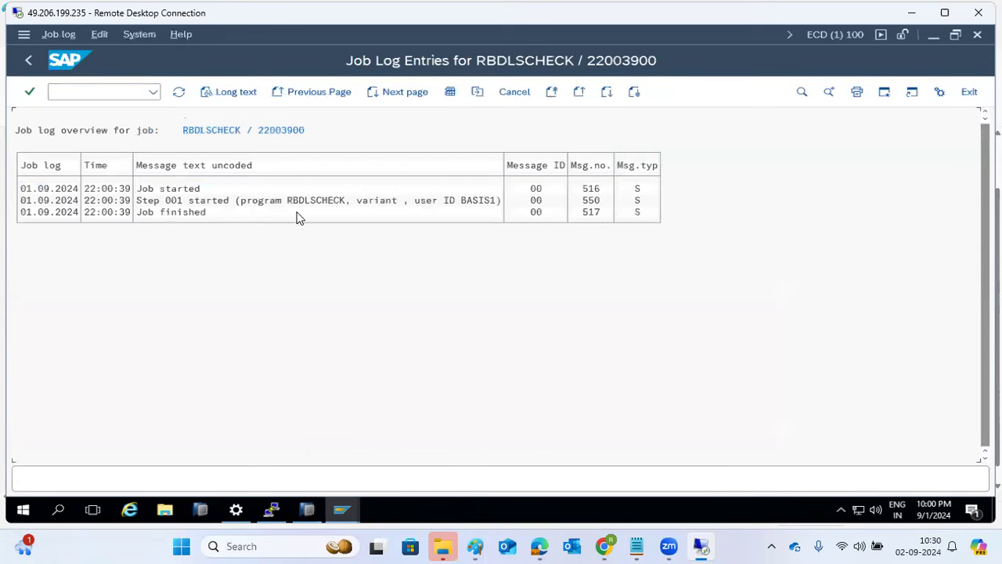
# Return from the job log, look through the job overview list, and go back to SAP Easy Access.
pyautogui.click(28, 59)
pyautogui.scroll(-3, 126, 336)
pyautogui.scroll(3, 126, 336)
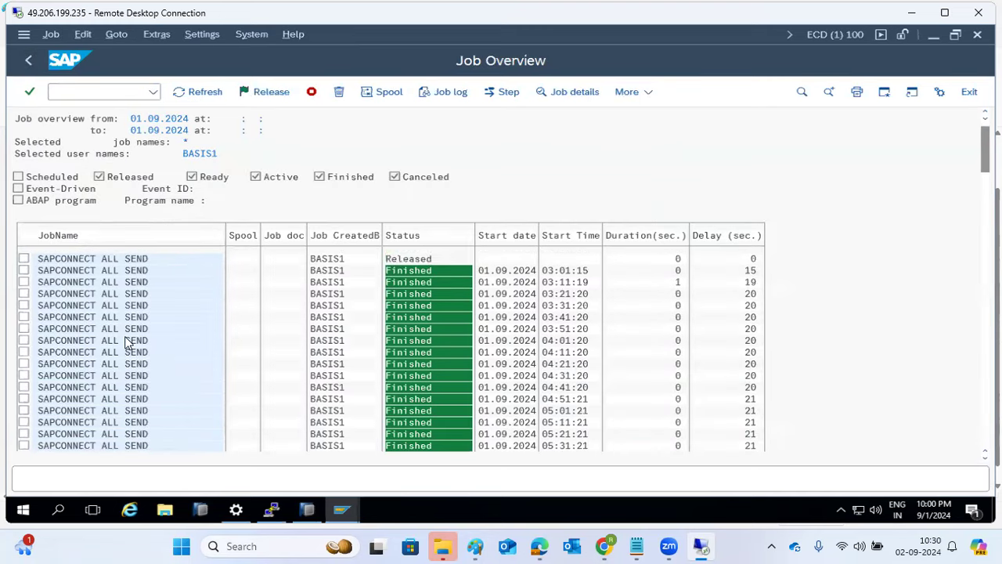
pyautogui.scroll(-2, 126, 335)
pyautogui.scroll(-13, 126, 335)
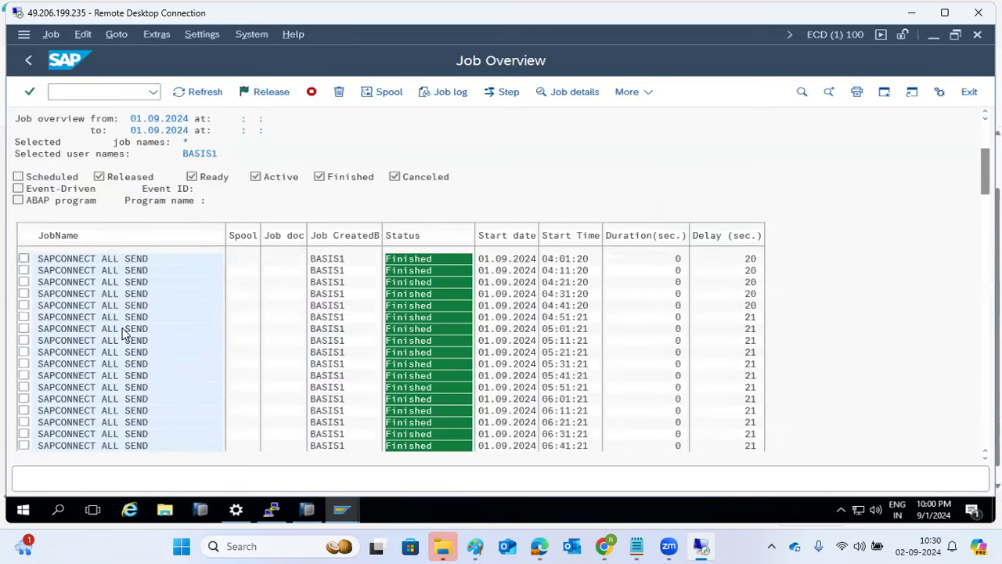
pyautogui.click(29, 61)
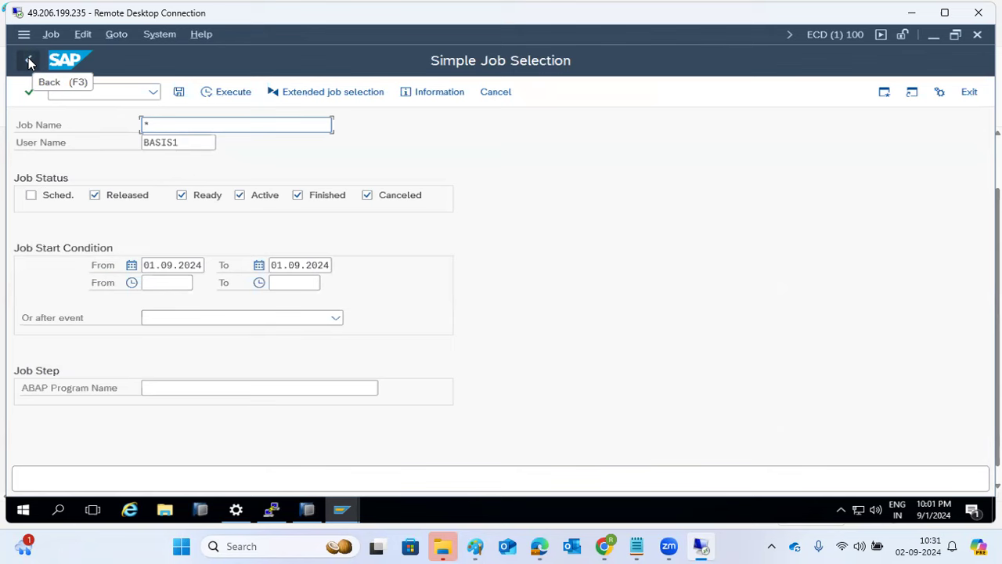
pyautogui.click(29, 62)
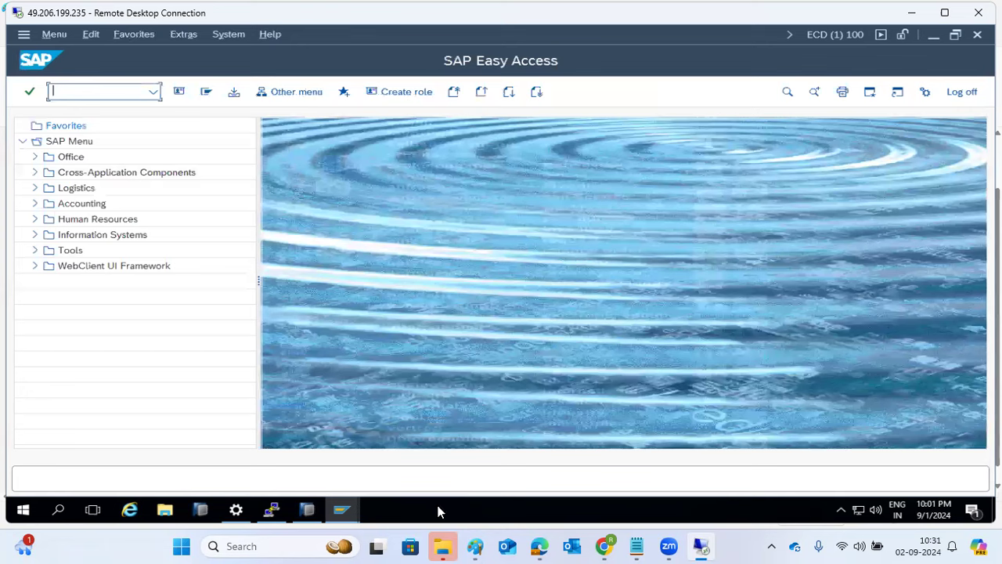
# Consult the pre-refresh list in Paint, switch back to the remote SAP session, and examine the logical systems with transaction bd54.
pyautogui.click(610, 546)
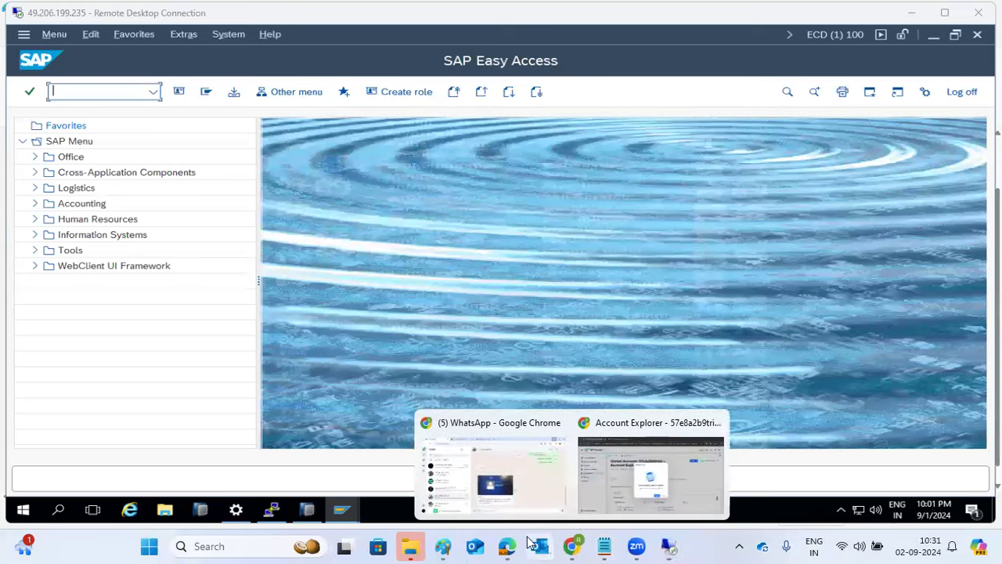
pyautogui.click(444, 546)
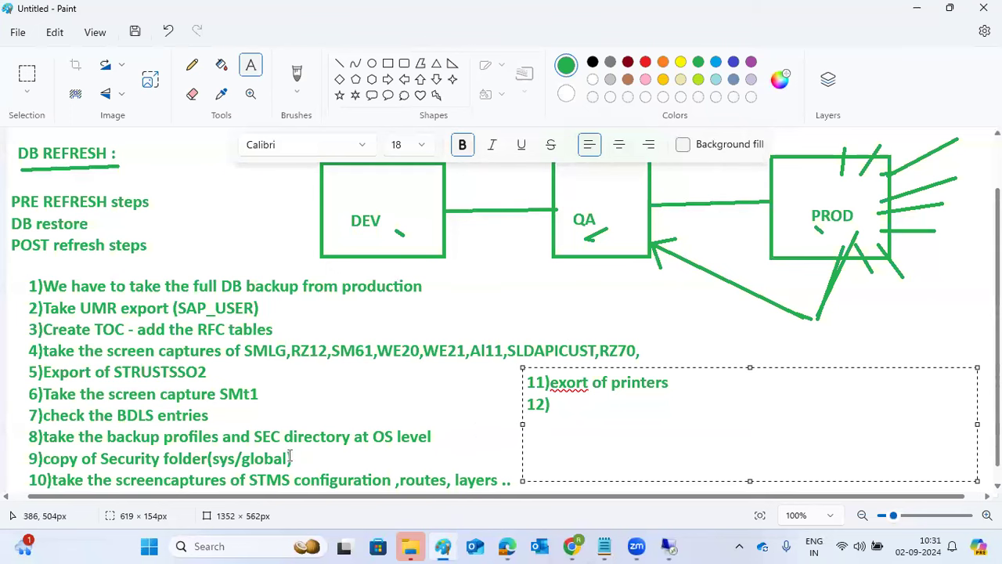
pyautogui.click(668, 546)
pyautogui.write('bd54')
pyautogui.press('Return')
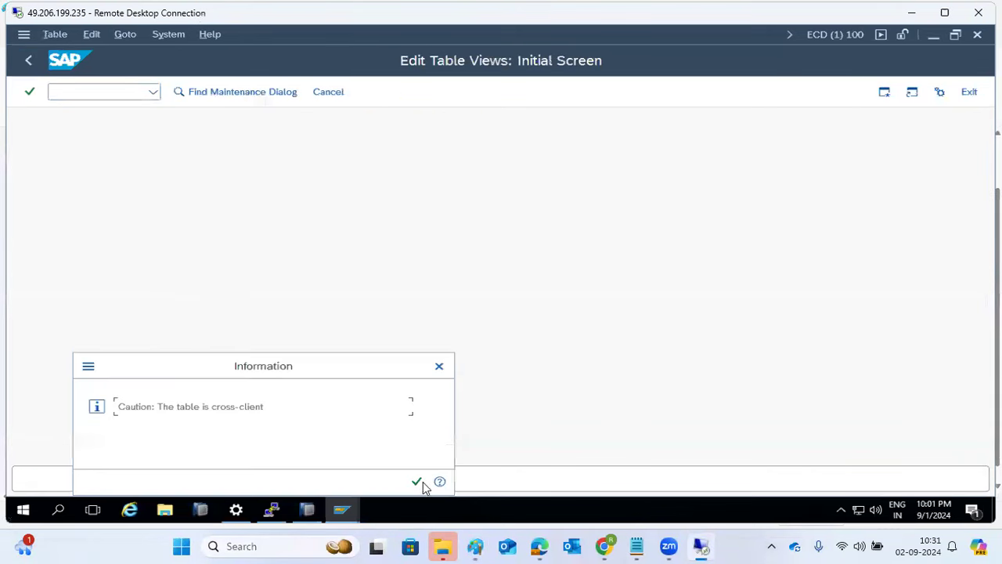
pyautogui.click(418, 481)
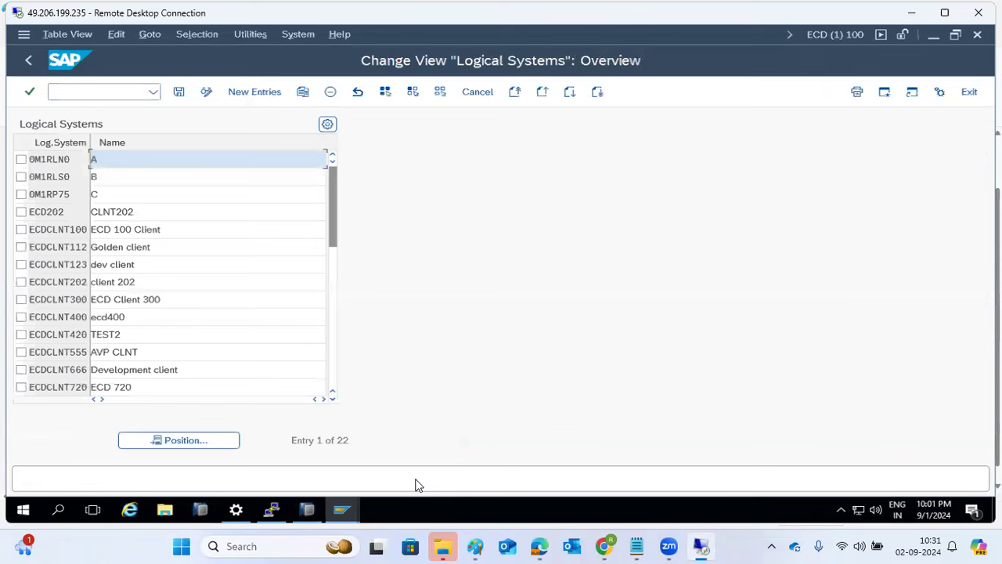
pyautogui.scroll(-3, 141, 337)
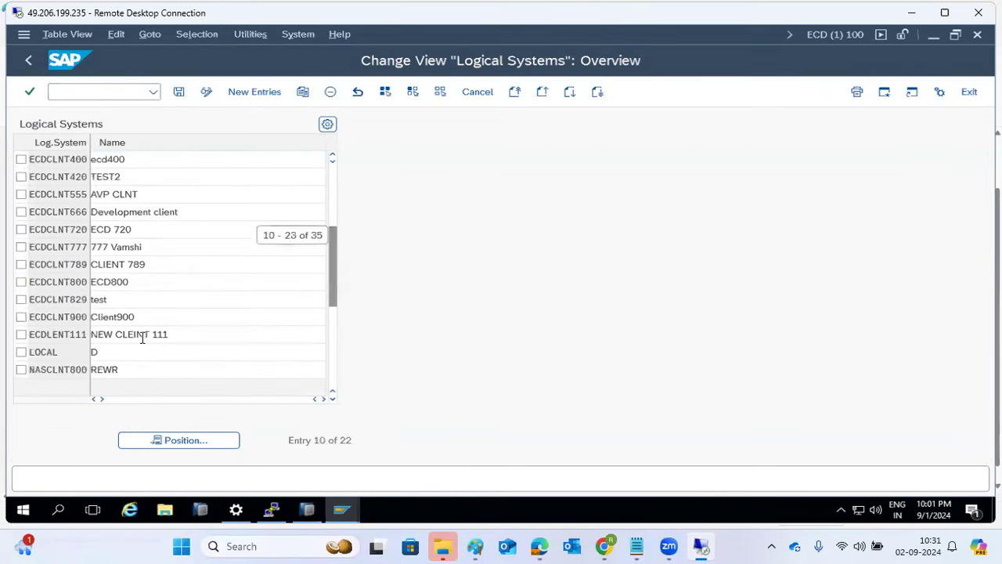
pyautogui.scroll(2, 141, 337)
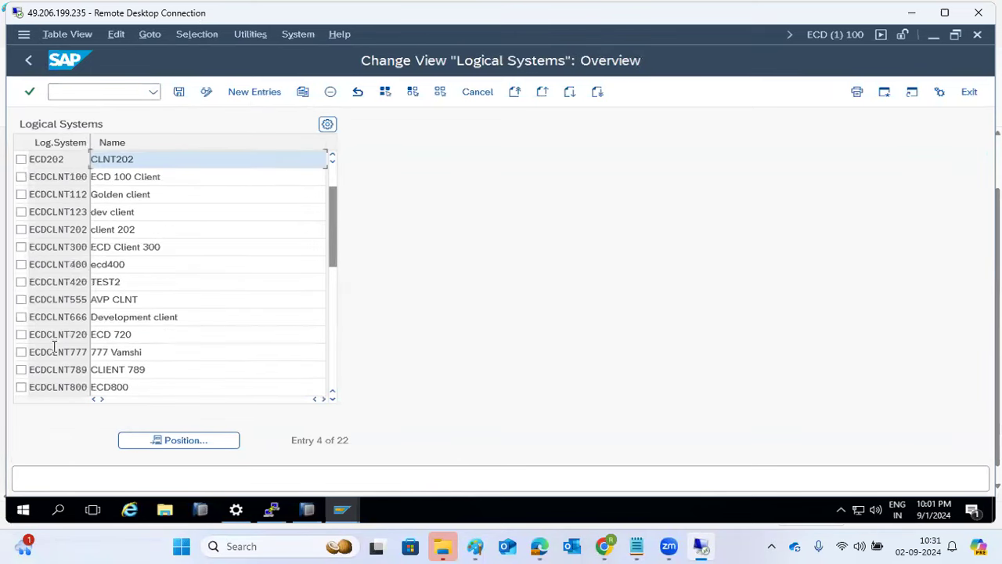
# Leave the logical systems view and look through the client list with transaction scc4.
pyautogui.click(28, 60)
pyautogui.write('scc4')
pyautogui.press('Return')
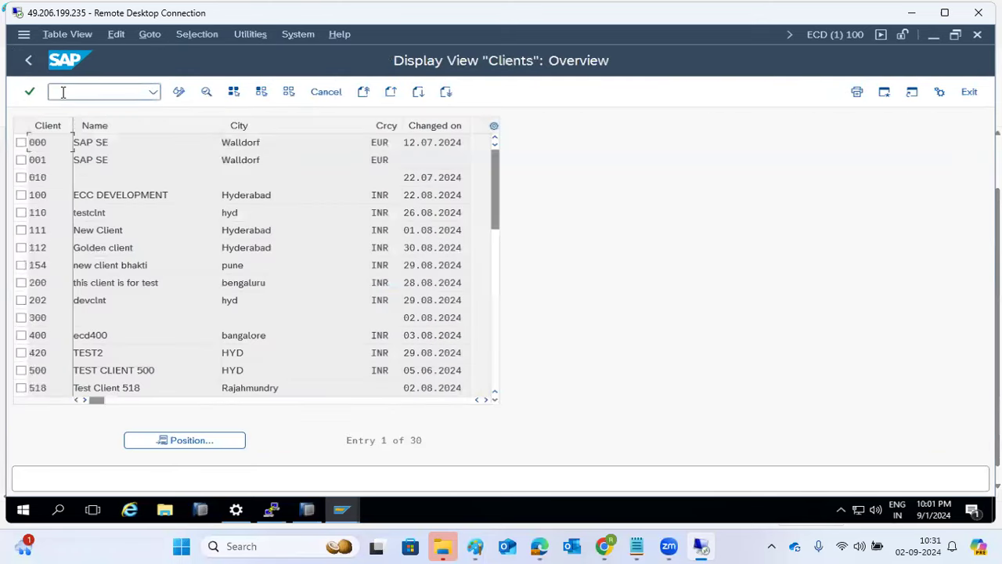
pyautogui.scroll(-1, 90, 273)
pyautogui.scroll(-1, 90, 274)
pyautogui.scroll(2, 90, 274)
# Run transaction se03 and display the System Change Option settings in the administration tools.
pyautogui.click(86, 90)
pyautogui.write('/nse03')
pyautogui.press('Return')
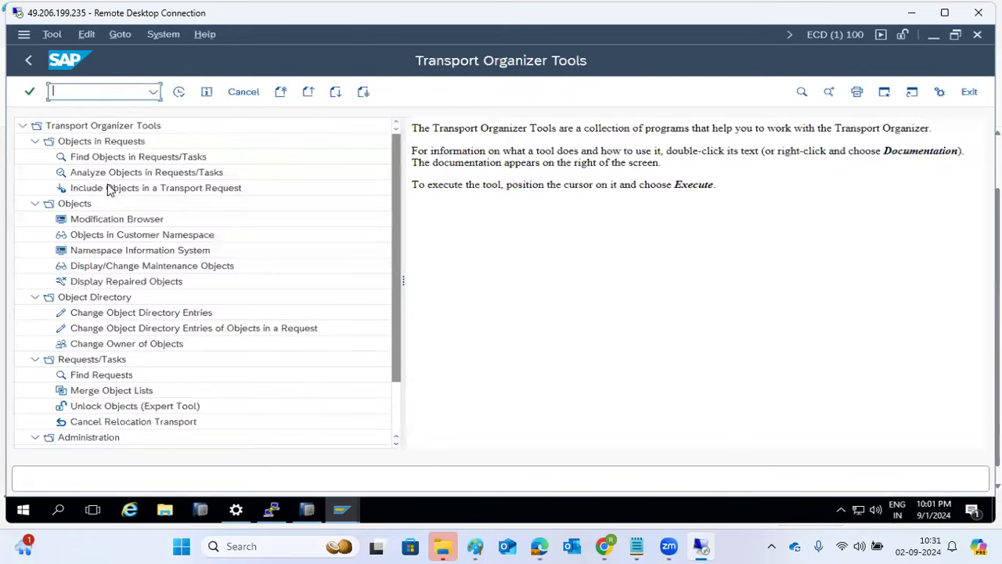
pyautogui.scroll(-1, 90, 423)
pyautogui.doubleClick(89, 408)
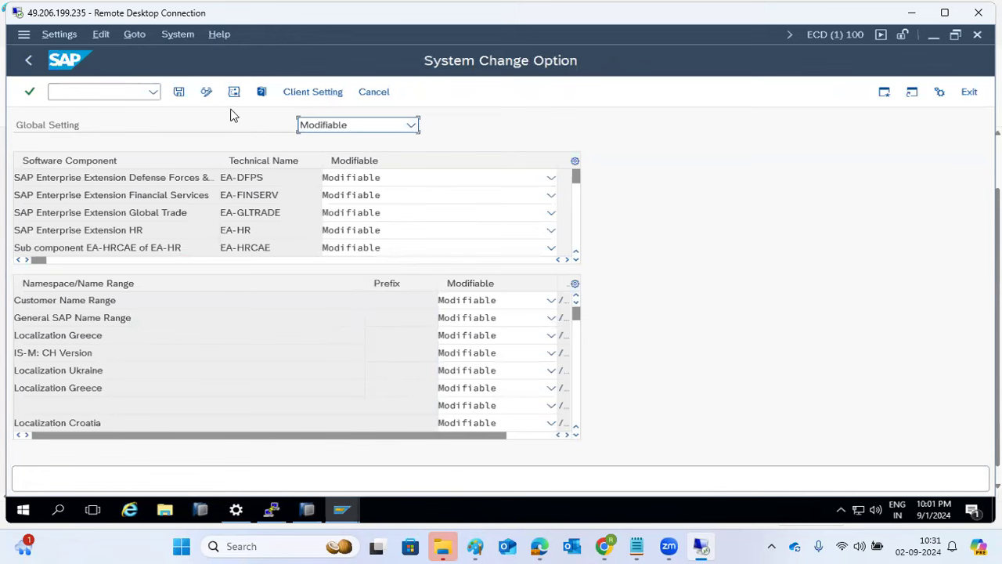
# Display the client settings, view the details of client 100, and return to SAP Easy Access.
pyautogui.click(314, 92)
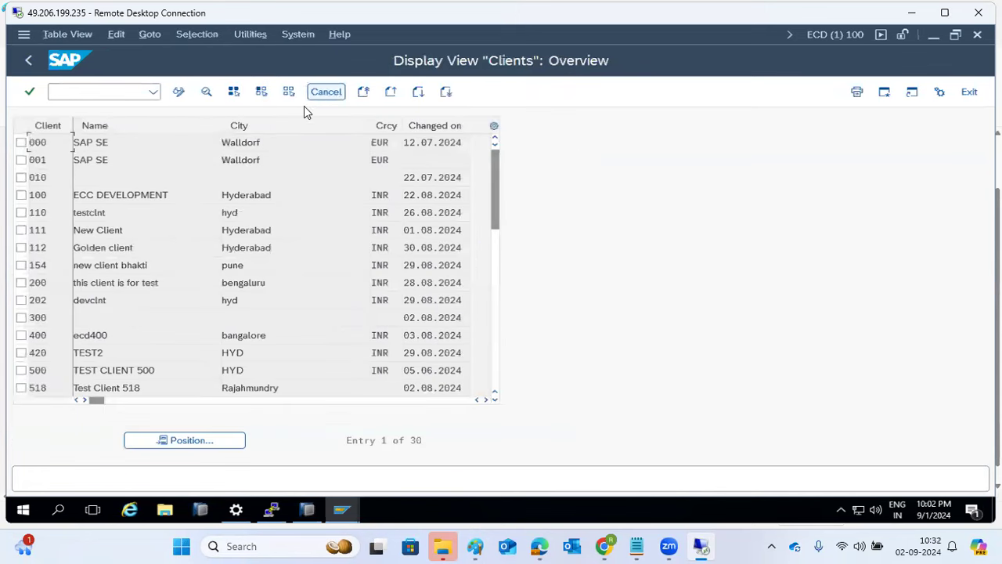
pyautogui.doubleClick(50, 195)
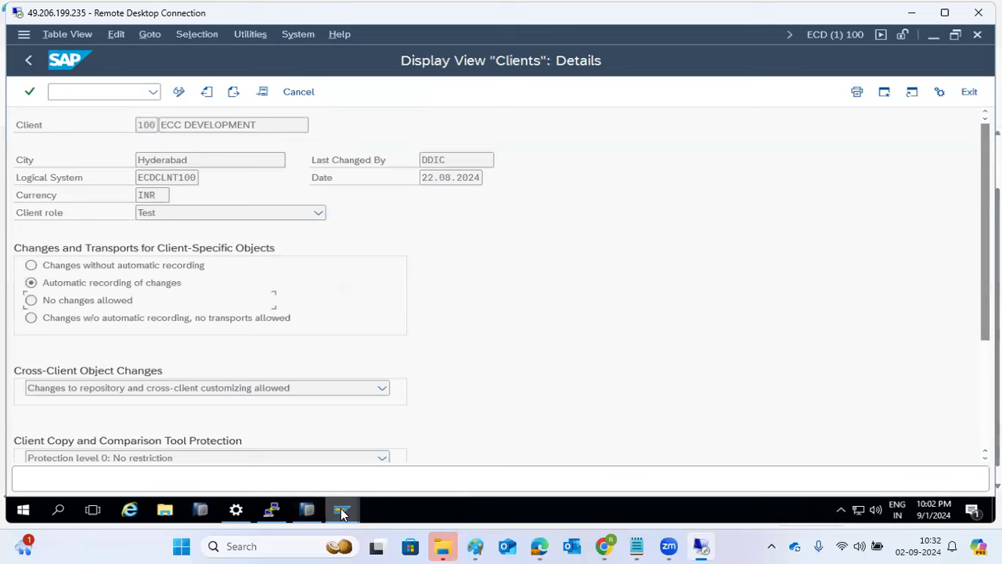
pyautogui.moveTo(340, 510)
pyautogui.click(25, 62)
pyautogui.click(25, 62)
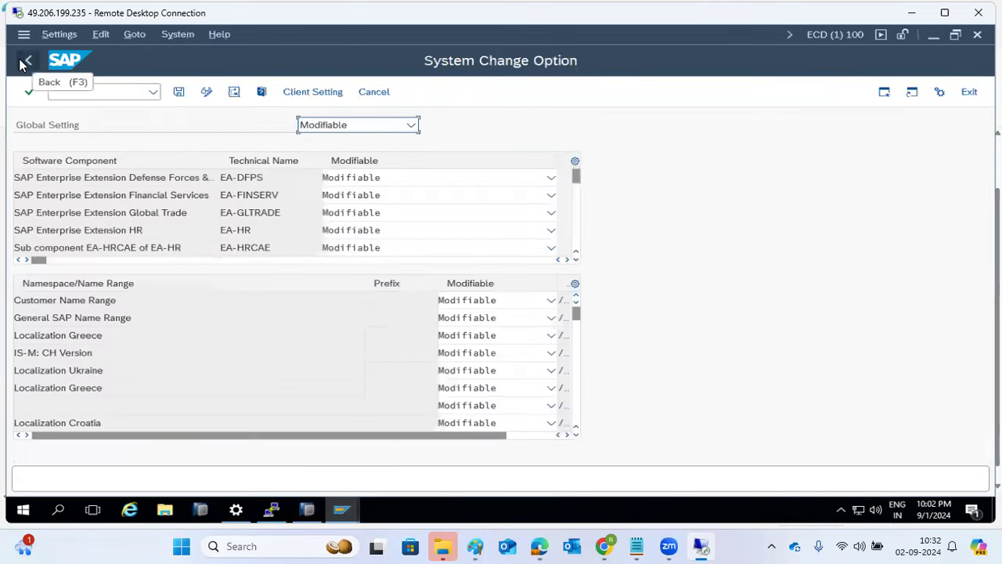
pyautogui.click(25, 62)
pyautogui.click(25, 62)
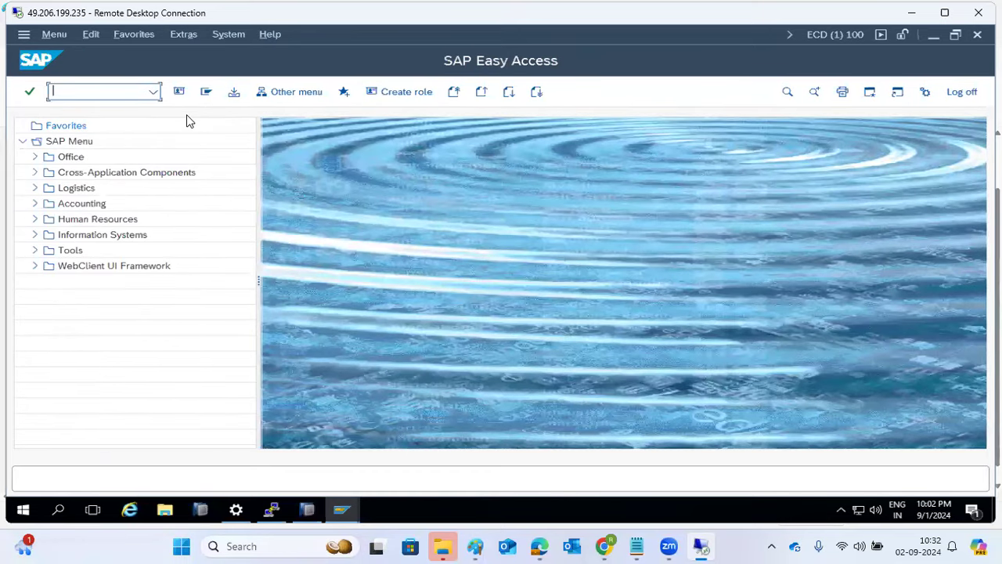
# Switch to Paint, complete item 12 of the pre-refresh list with "finally take the QA backup-", and finalize the text box.
pyautogui.click(479, 545)
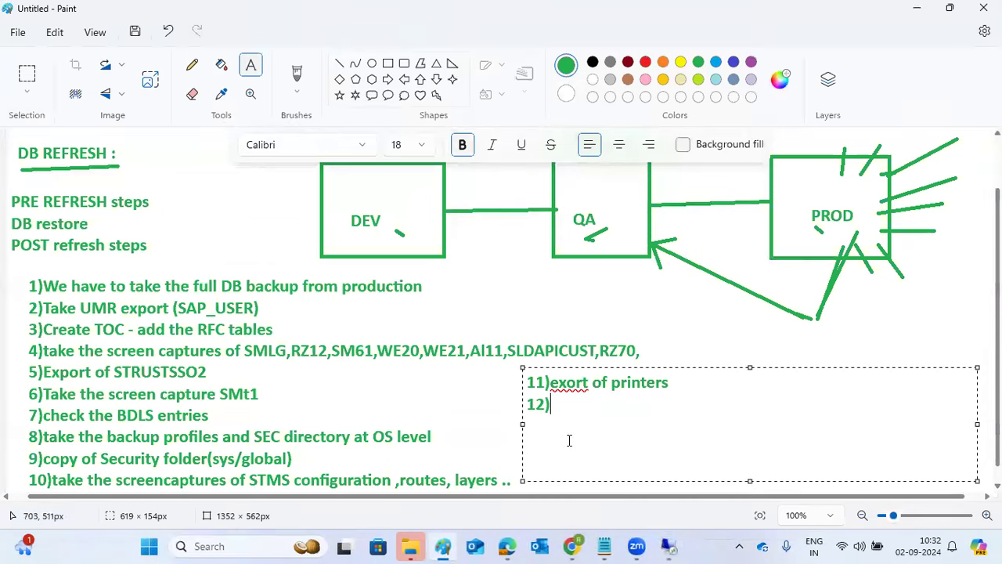
pyautogui.write('finall')
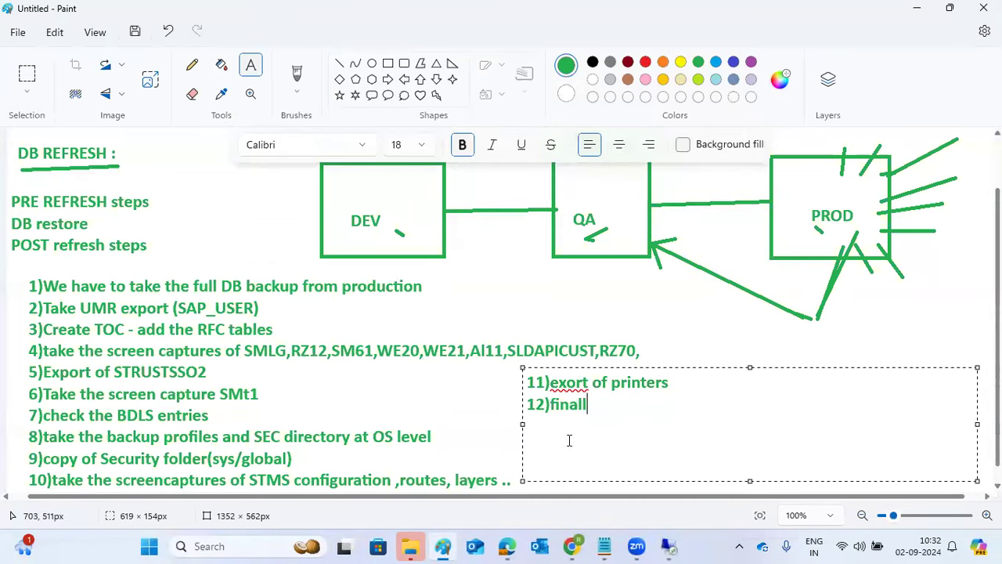
pyautogui.write('y take the QA backup-')
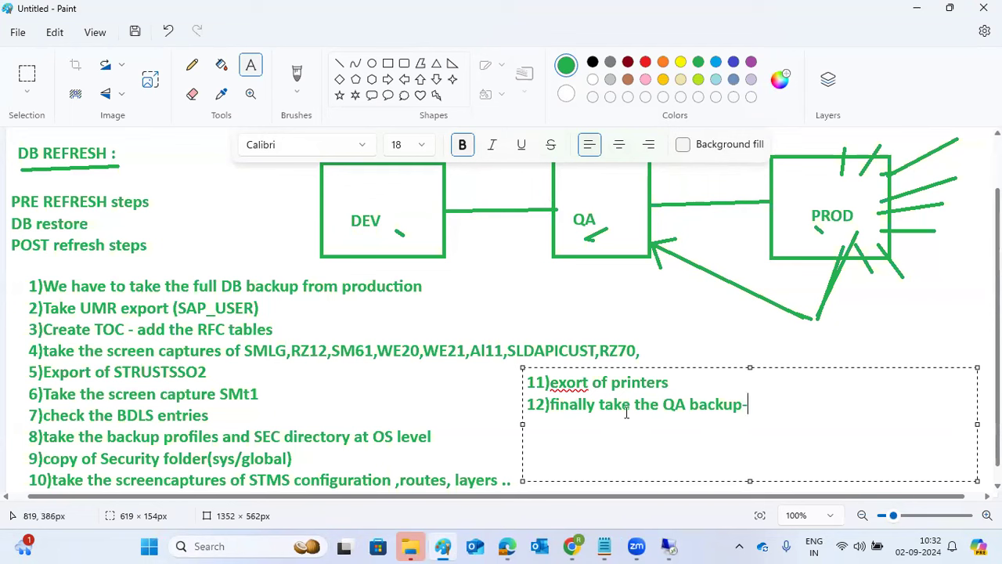
pyautogui.moveTo(690, 412); pyautogui.dragTo(744, 413)
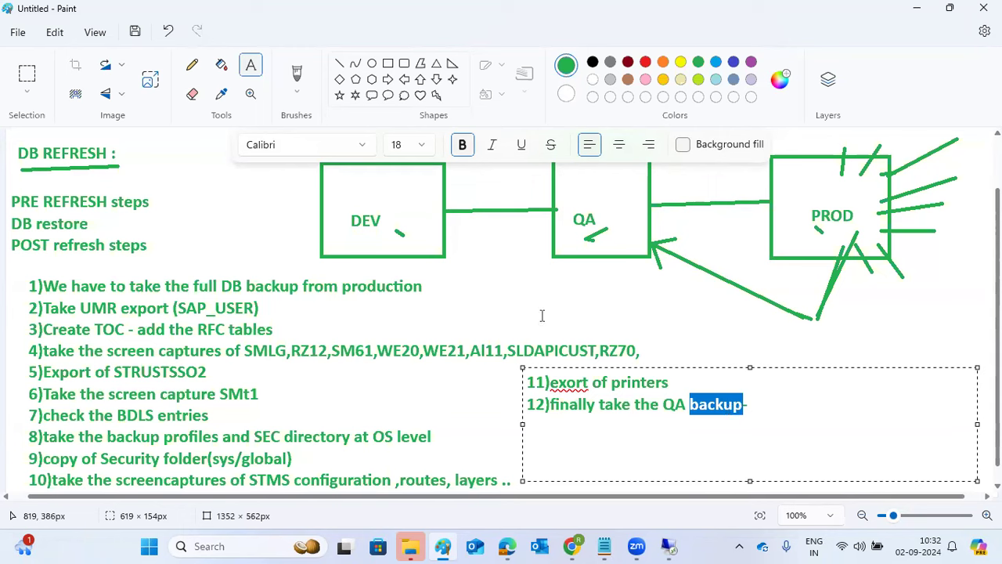
pyautogui.click(227, 361)
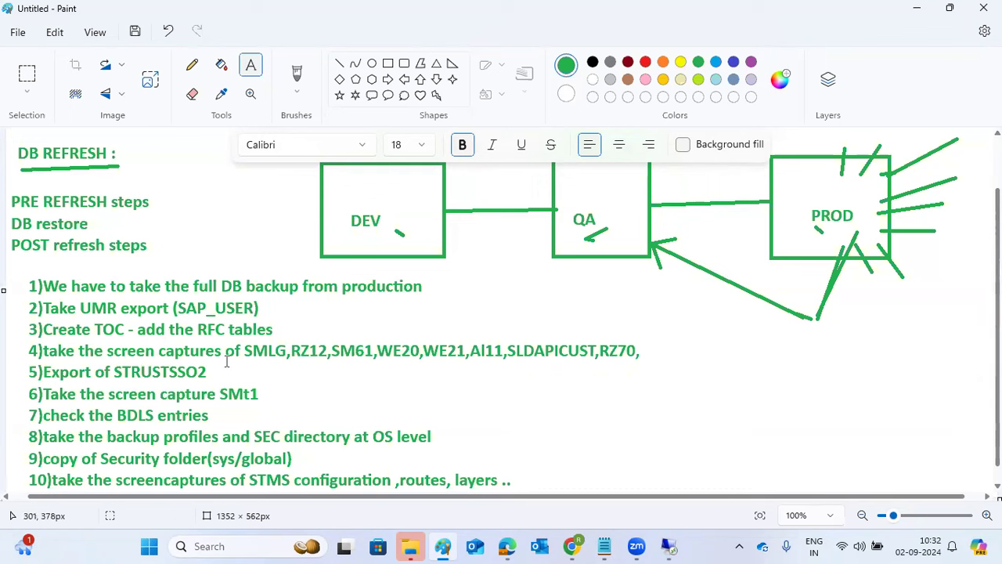
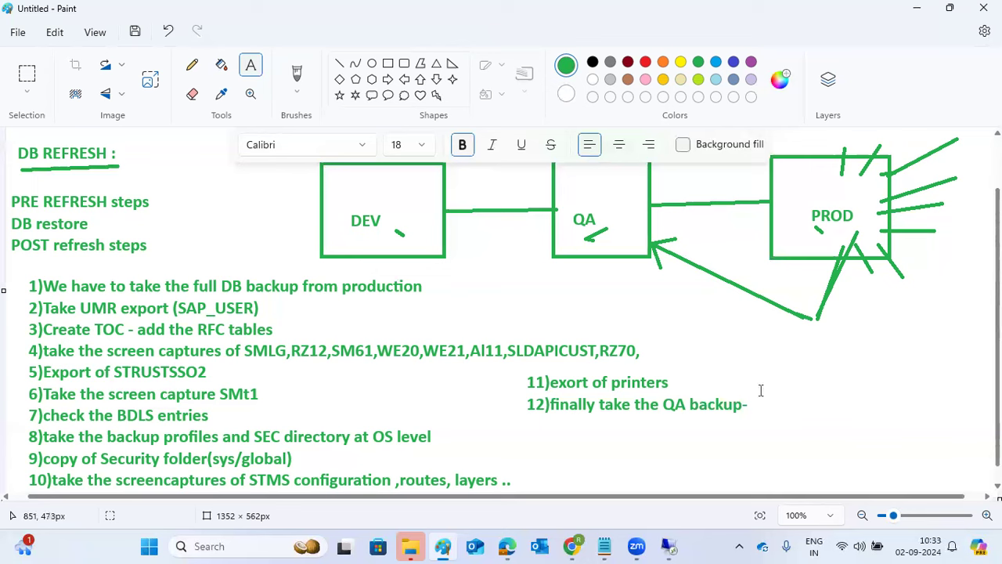
# Open a new Paint window and add a text box about 1284 × 466 px with the heading "RESTORE - Activity".
pyautogui.rightClick(418, 546)
pyautogui.click(376, 459)
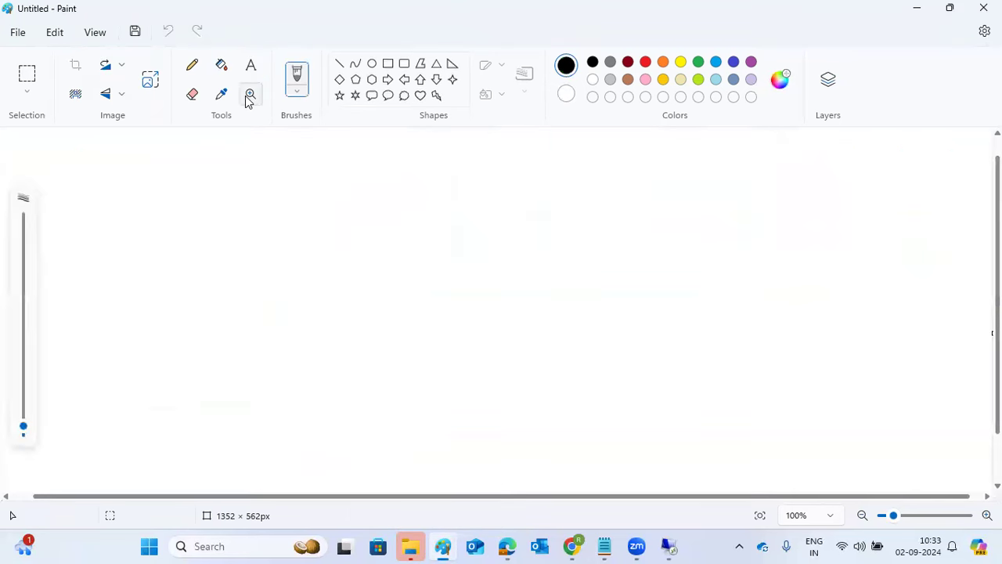
pyautogui.click(251, 64)
pyautogui.click(54, 141)
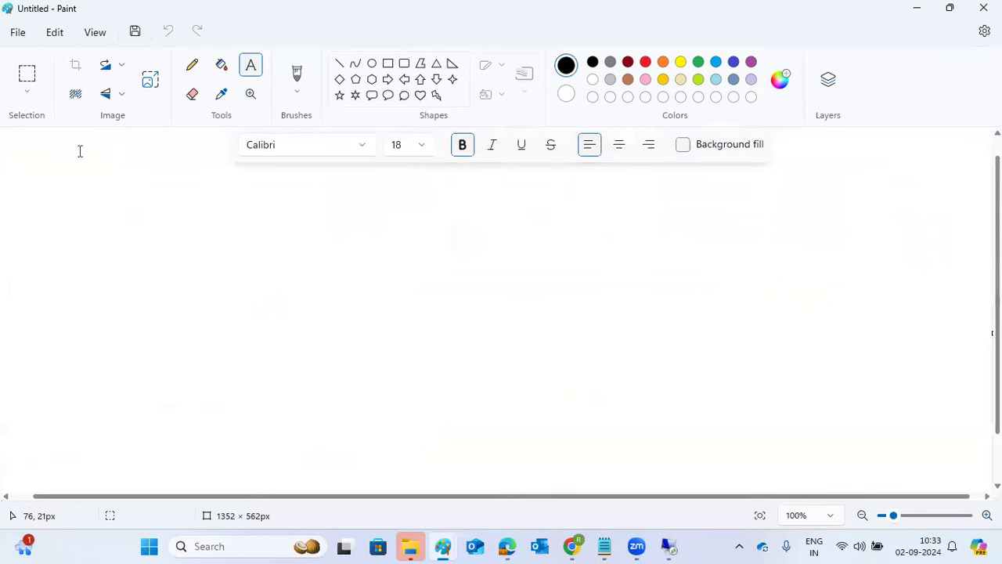
pyautogui.moveTo(23, 137); pyautogui.dragTo(777, 397)
pyautogui.moveTo(861, 413); pyautogui.dragTo(968, 478)
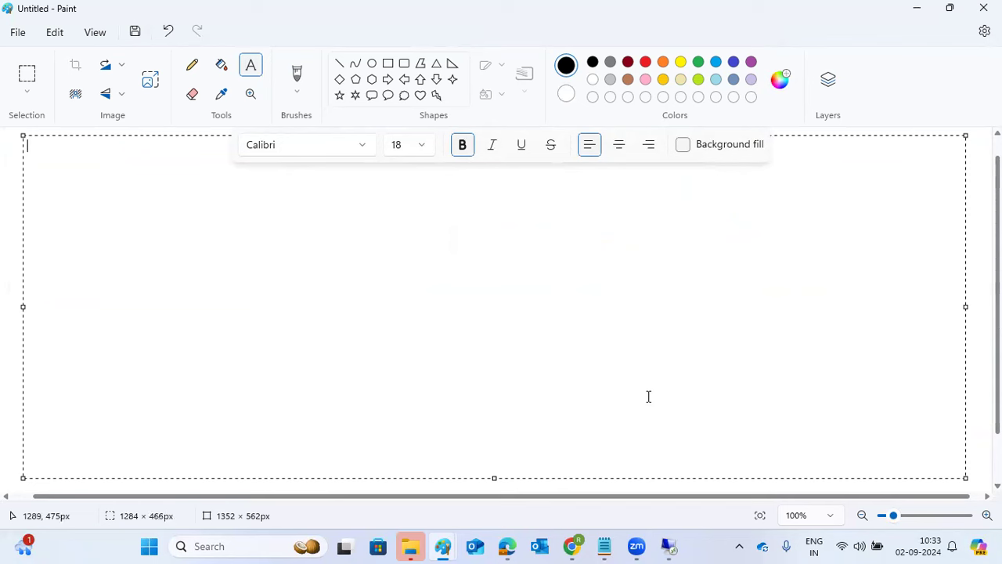
pyautogui.write('RESTOR')
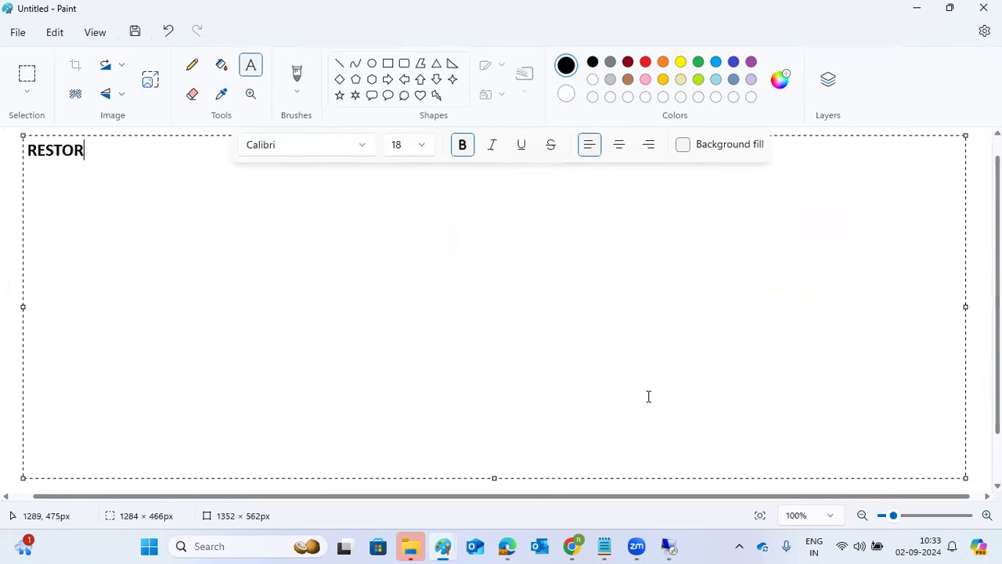
pyautogui.write('E - Activity')
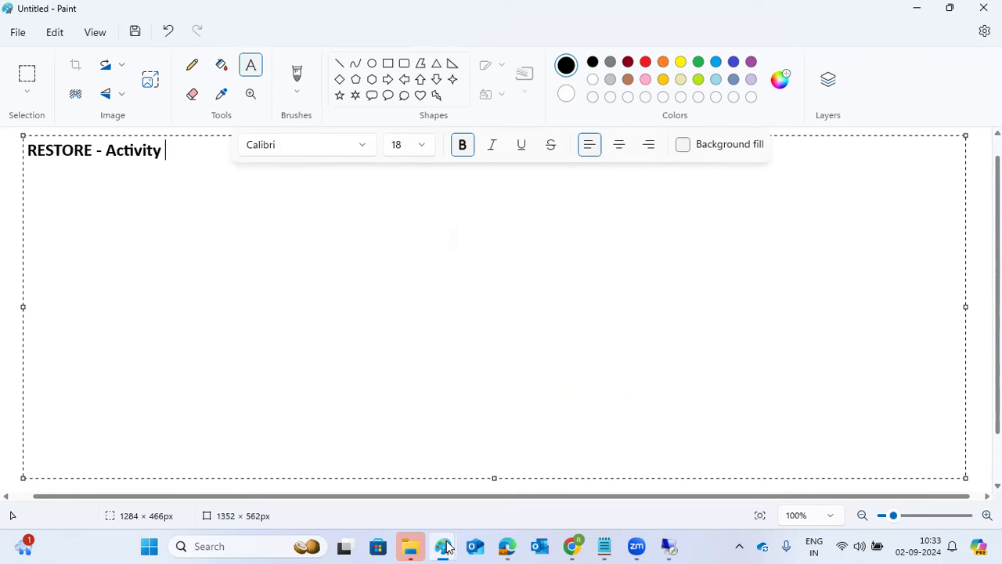
# Consult the DB refresh drawing, return to the new Paint window, and add the item "1)STOP SAP" below the heading, after a blank line.
pyautogui.moveTo(438, 544)
pyautogui.click(365, 464)
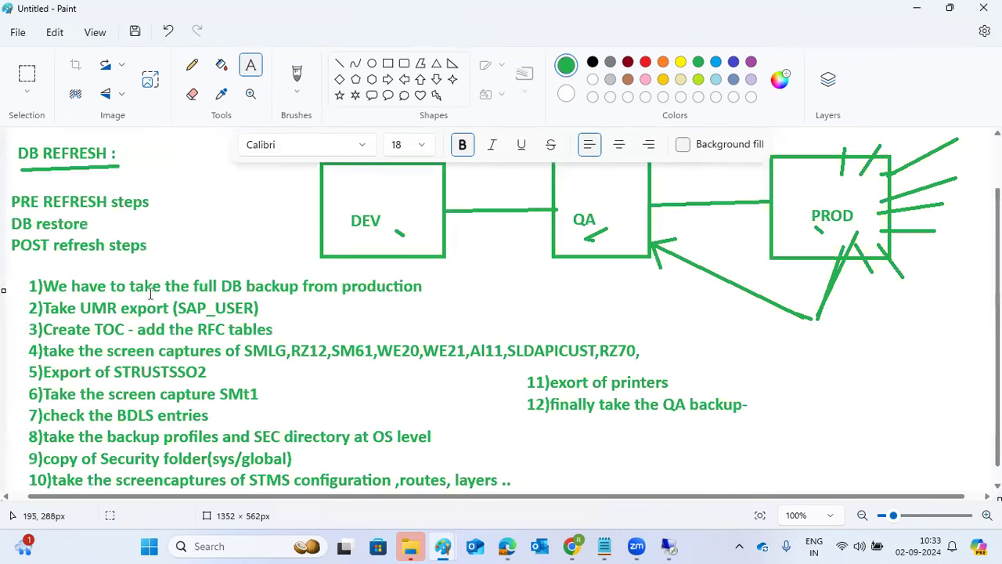
pyautogui.moveTo(443, 545)
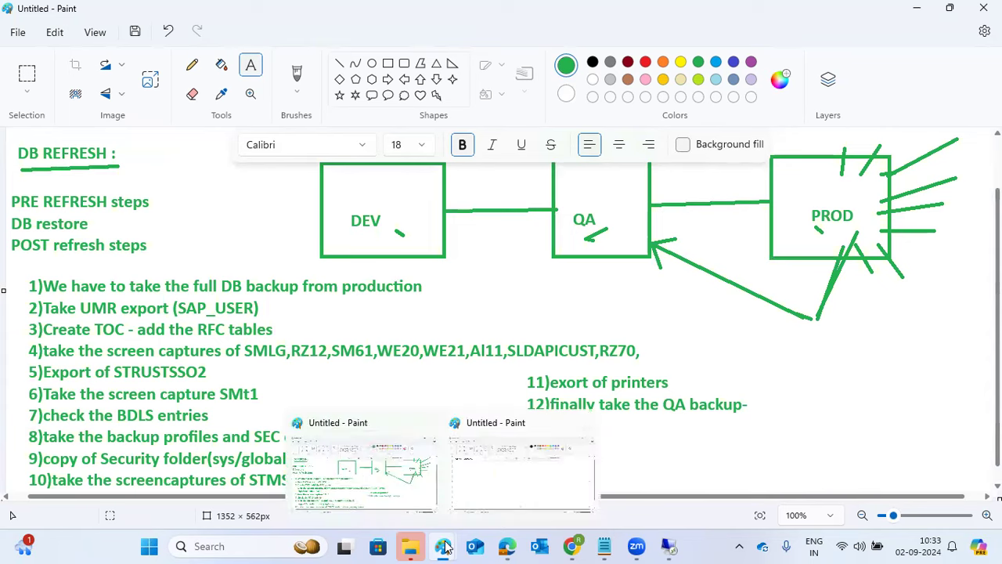
pyautogui.click(498, 473)
pyautogui.press('Return')
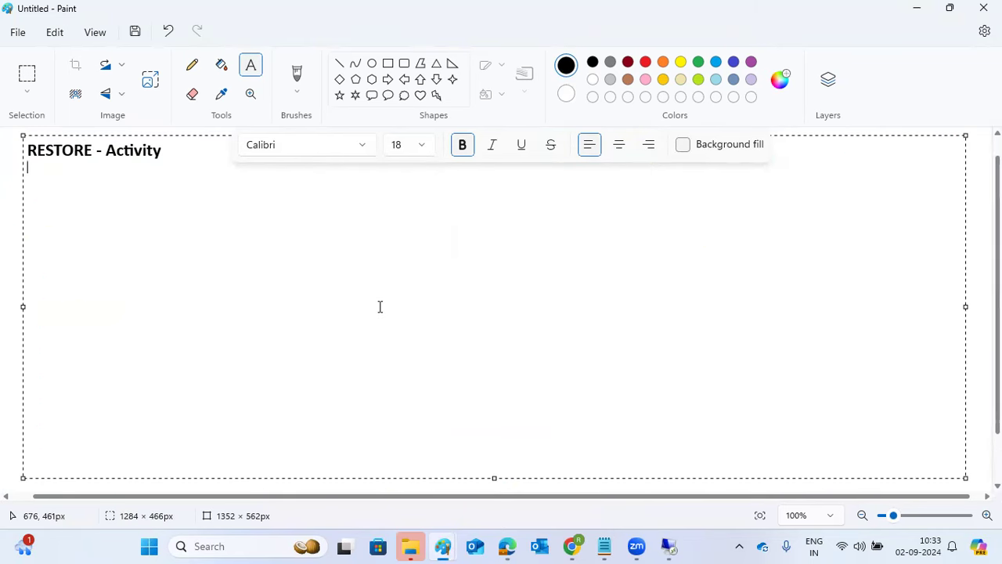
pyautogui.write('1)STOP SAP ')
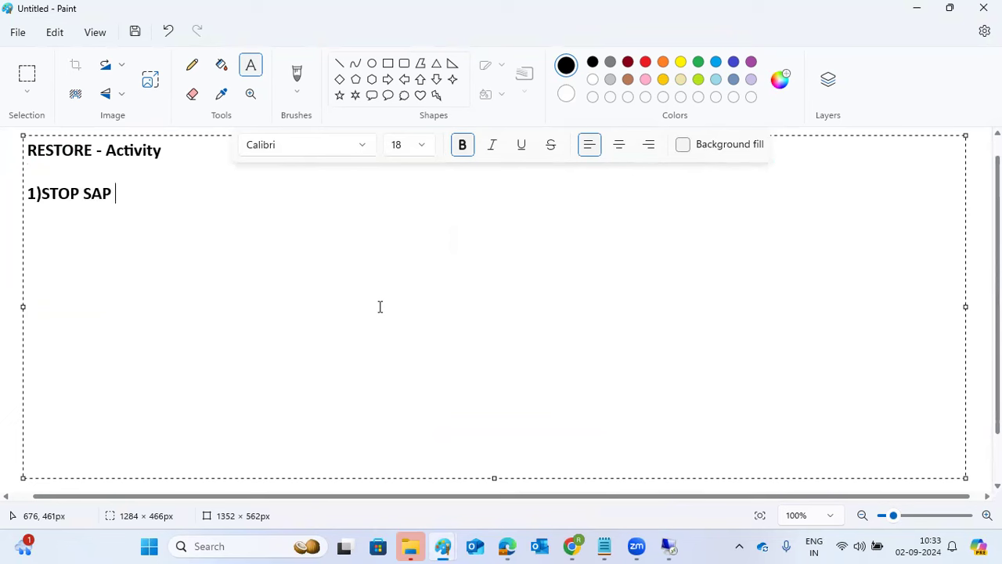
# Extend item 1 of the restore list to read "1)STOP SAP system(QA)".
pyautogui.write('systems')
pyautogui.press('BackSpace')
pyautogui.write('QA')
pyautogui.press('BackSpace')
pyautogui.press('BackSpace')
pyautogui.press('BackSpace')
pyautogui.write('(QA)')
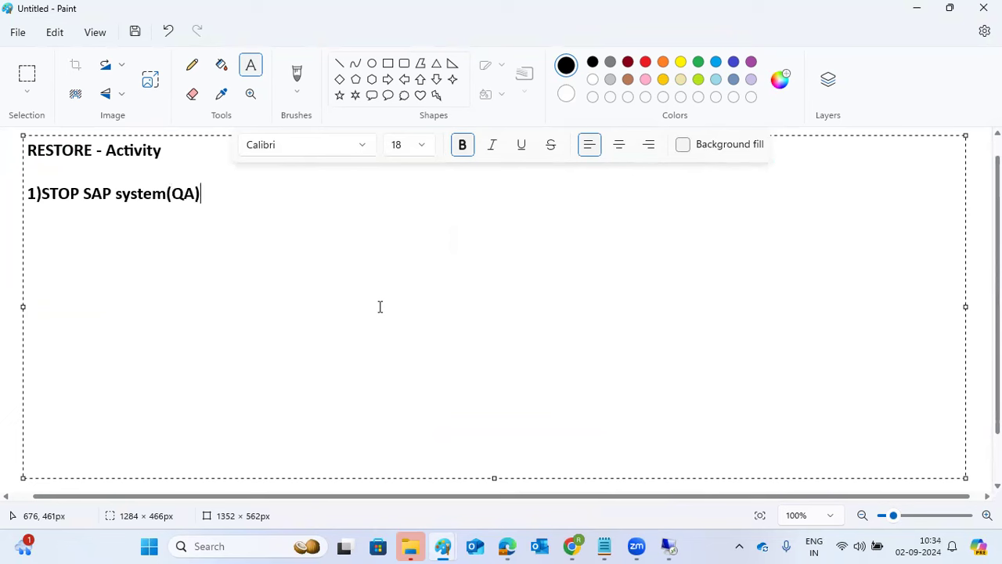
# Add the item "2)STUDIO -right click on SYSTEM DB - recover tenant DB" on a new line.
pyautogui.press('Return')
pyautogui.write('2)STUDIO -')
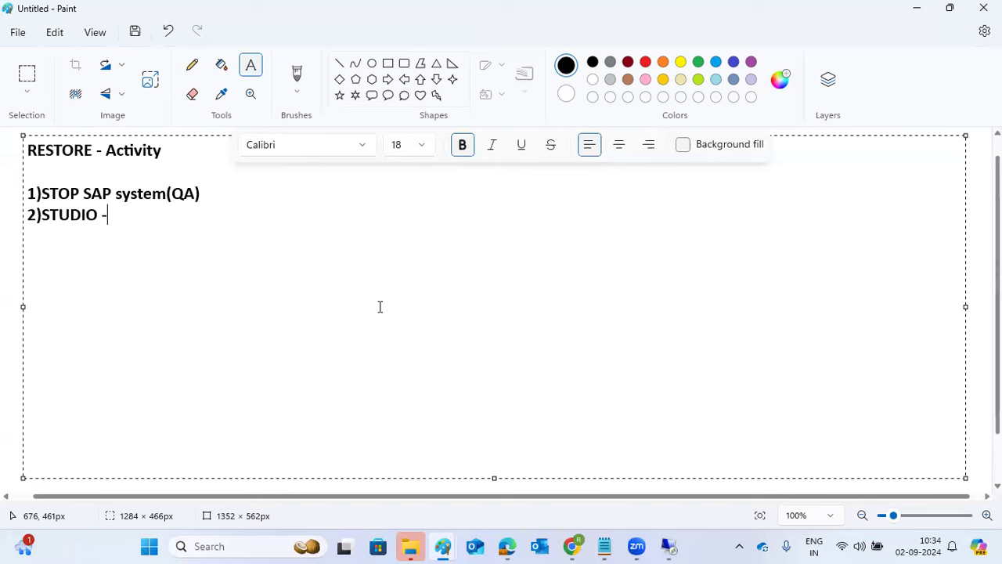
pyautogui.write('right click ')
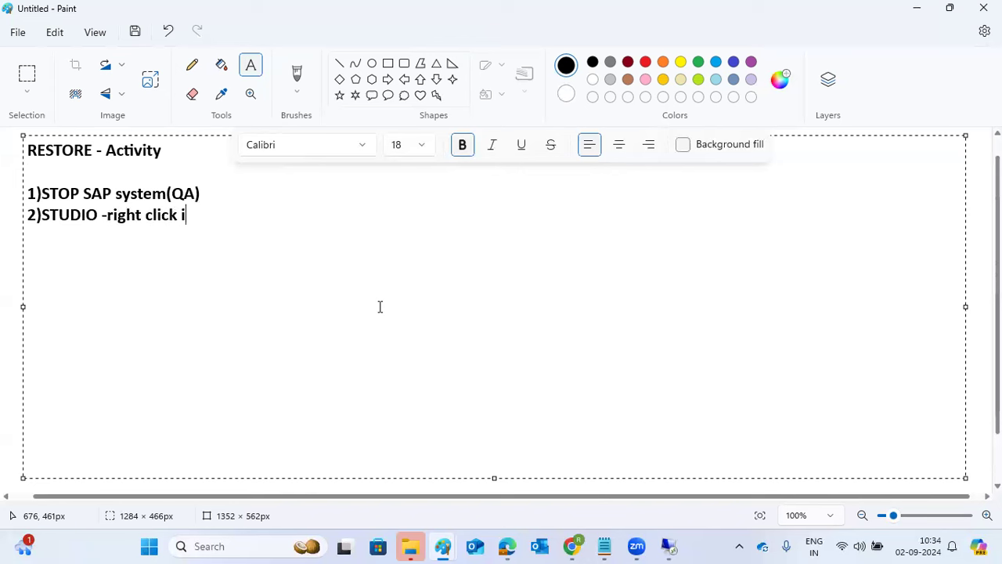
pyautogui.write('on SYSTEM DB - recover')
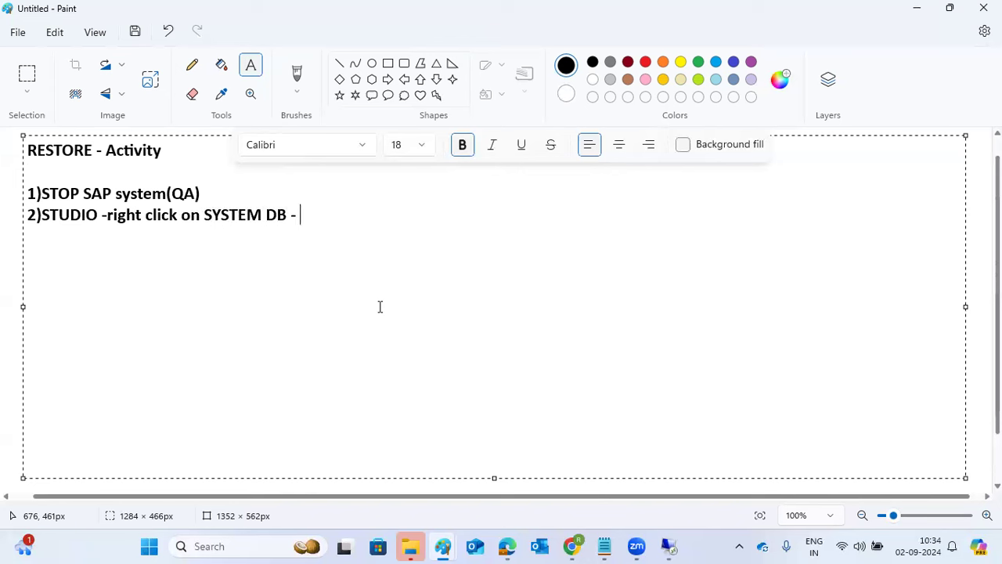
pyautogui.write(' tenant DB')
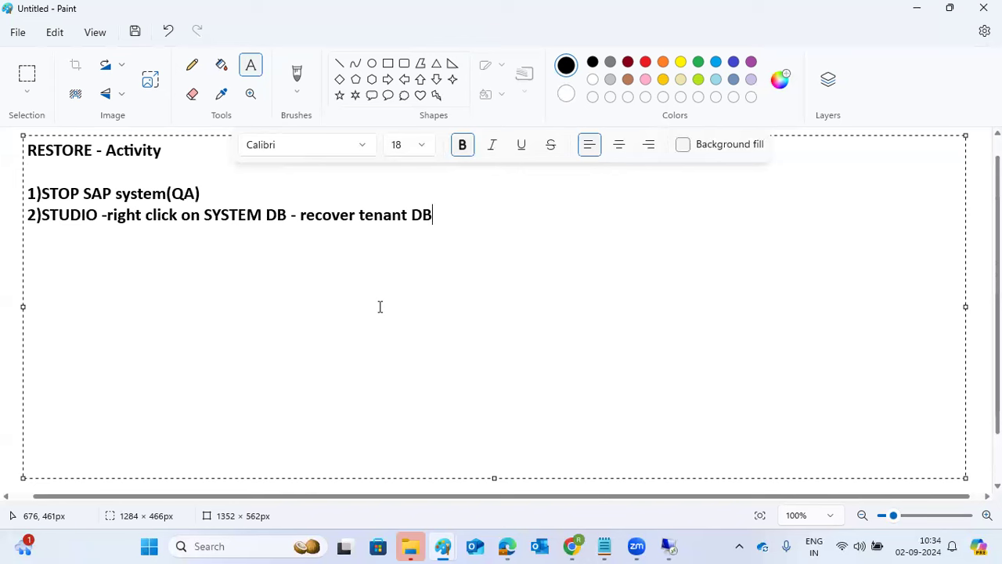
# Add the item "3)recover -- specific backup file" on a new line.
pyautogui.press('Return')
pyautogui.write('3)recover -- s')
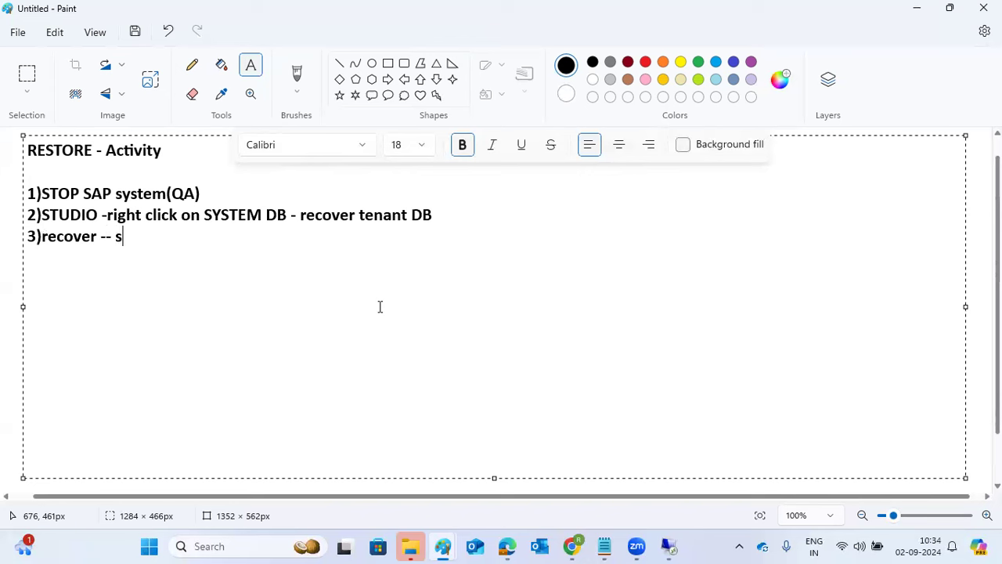
pyautogui.write('pecific backup file')
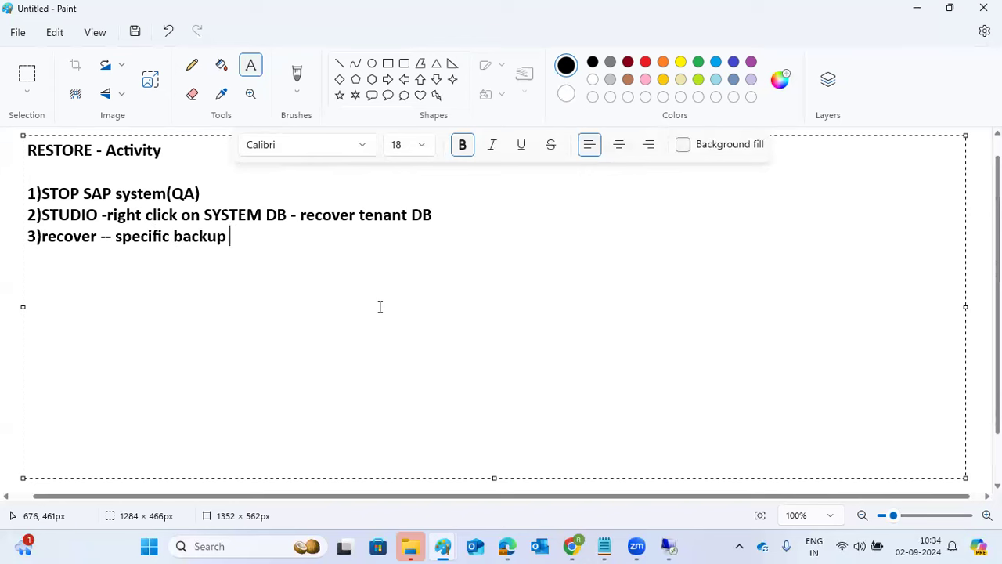
# Switch to SAP HANA Studio in the remote desktop and start a tenant database recovery from the connected SYSTEMDB@HDB system.
pyautogui.moveTo(661, 545)
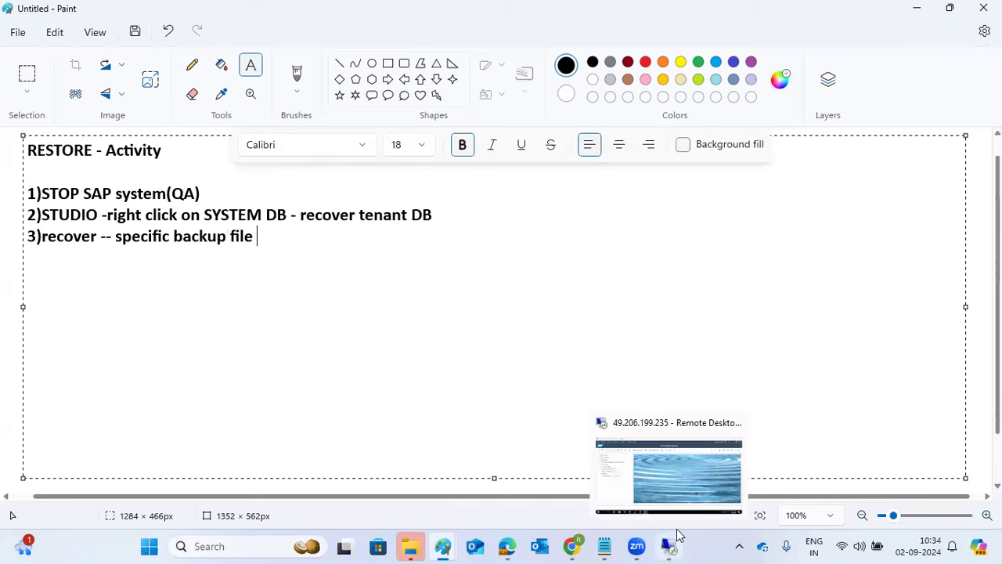
pyautogui.click(685, 473)
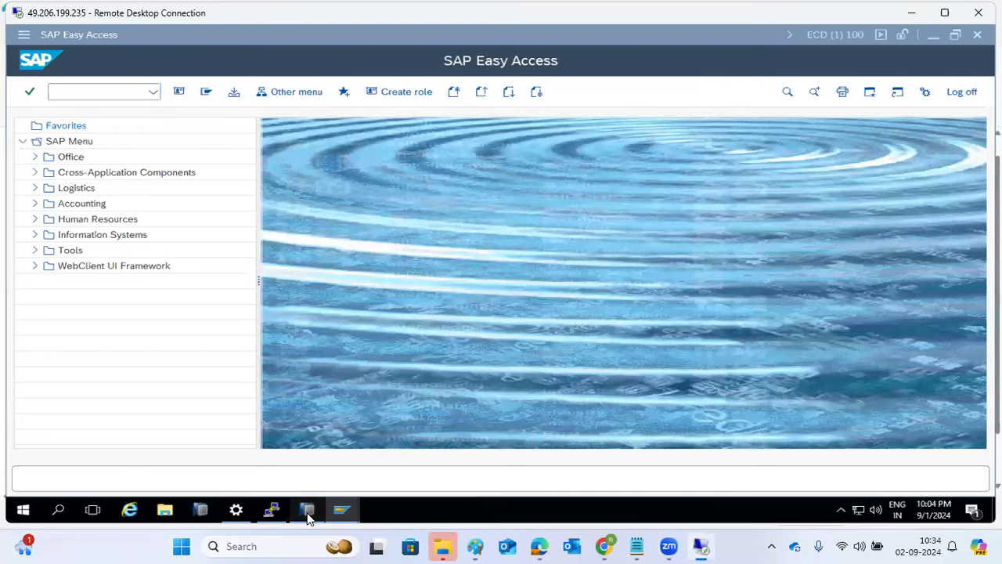
pyautogui.click(307, 510)
pyautogui.click(73, 147)
pyautogui.rightClick(73, 147)
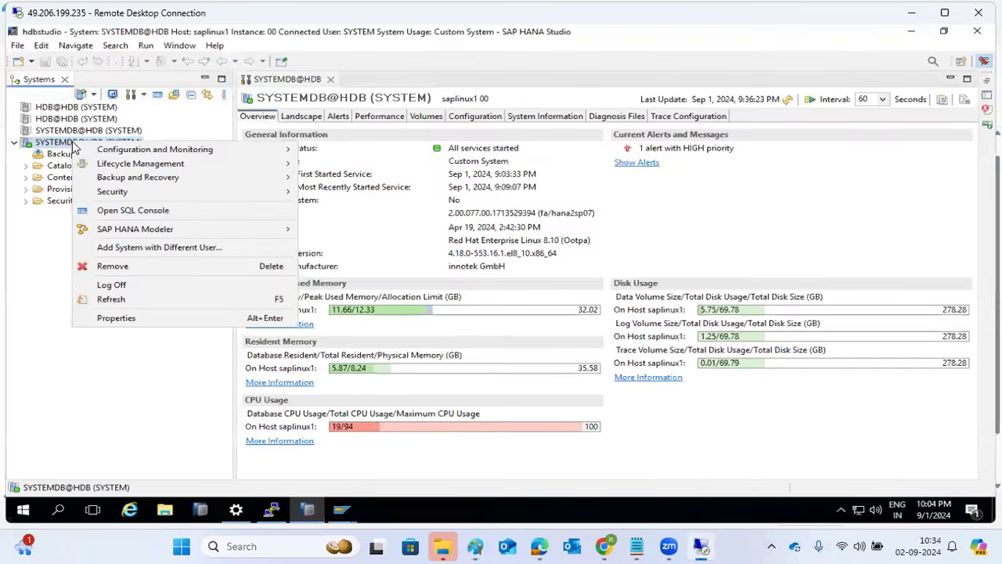
pyautogui.moveTo(224, 175)
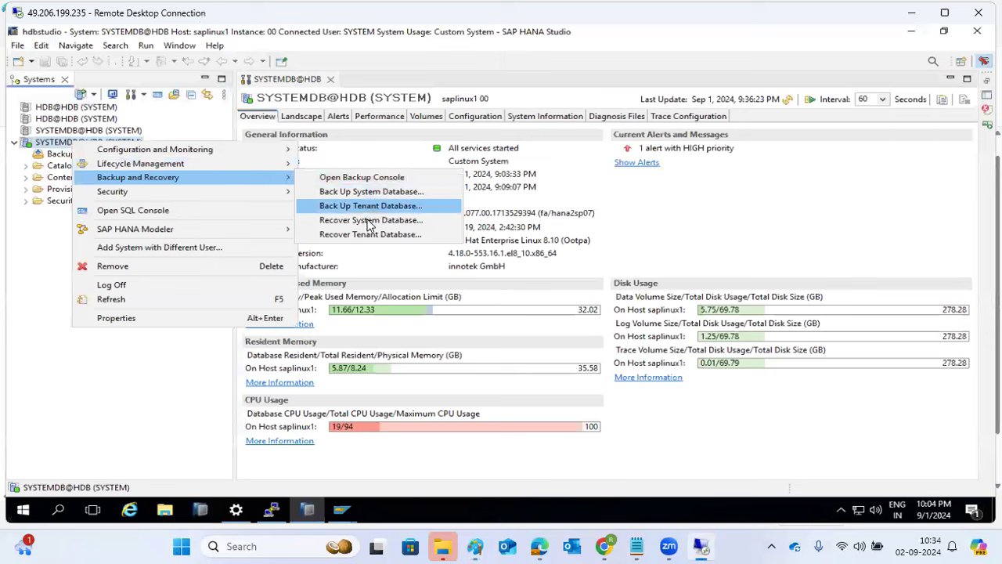
pyautogui.click(368, 234)
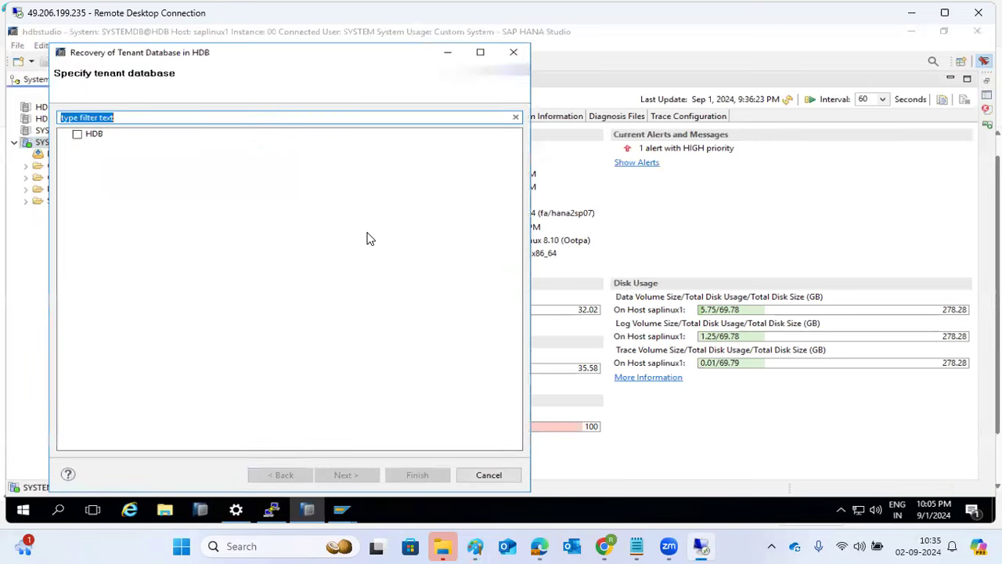
# Select the HDB tenant database and set the recovery type to recover the database to a specific data backup.
pyautogui.click(92, 135)
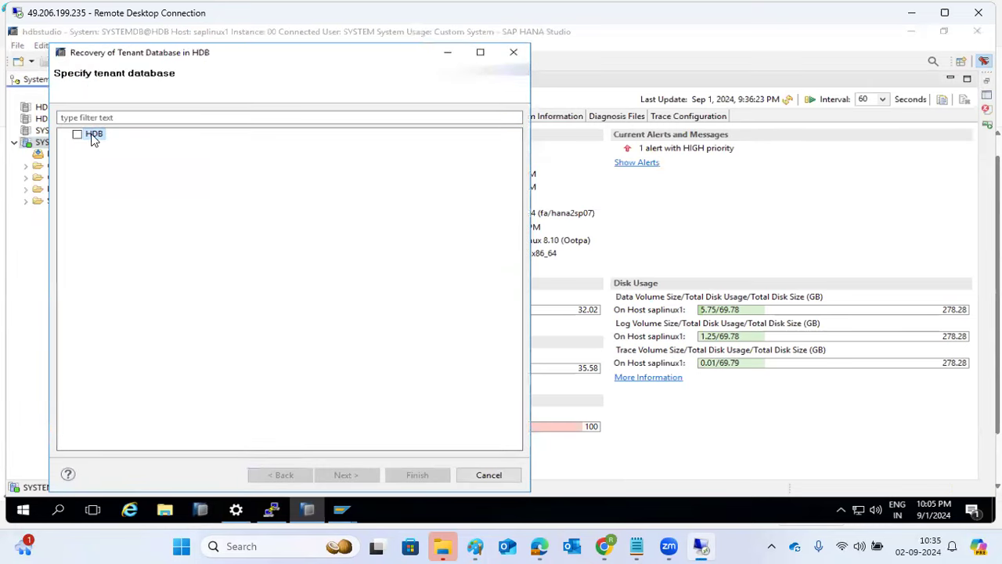
pyautogui.click(76, 134)
pyautogui.click(345, 474)
pyautogui.click(113, 229)
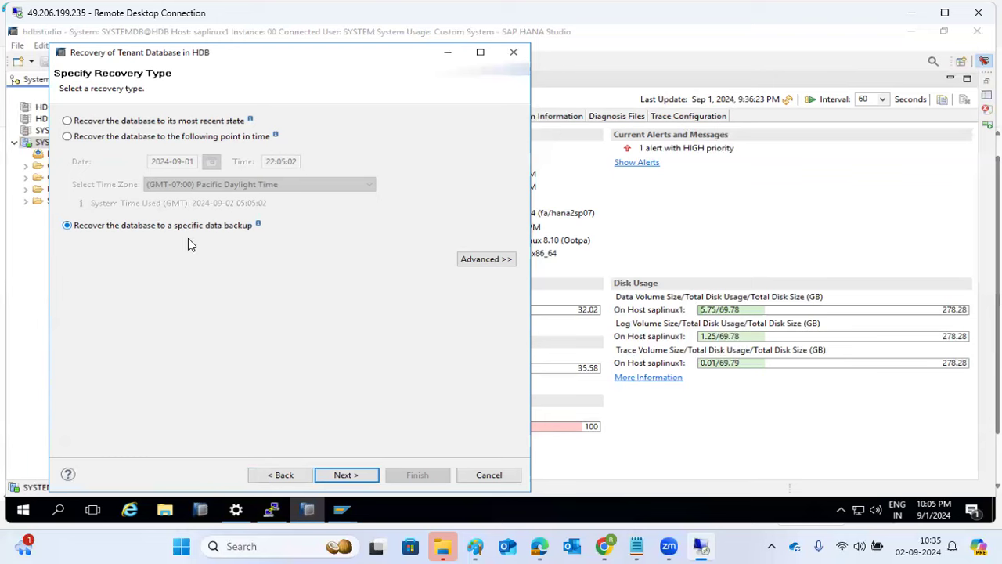
pyautogui.click(359, 476)
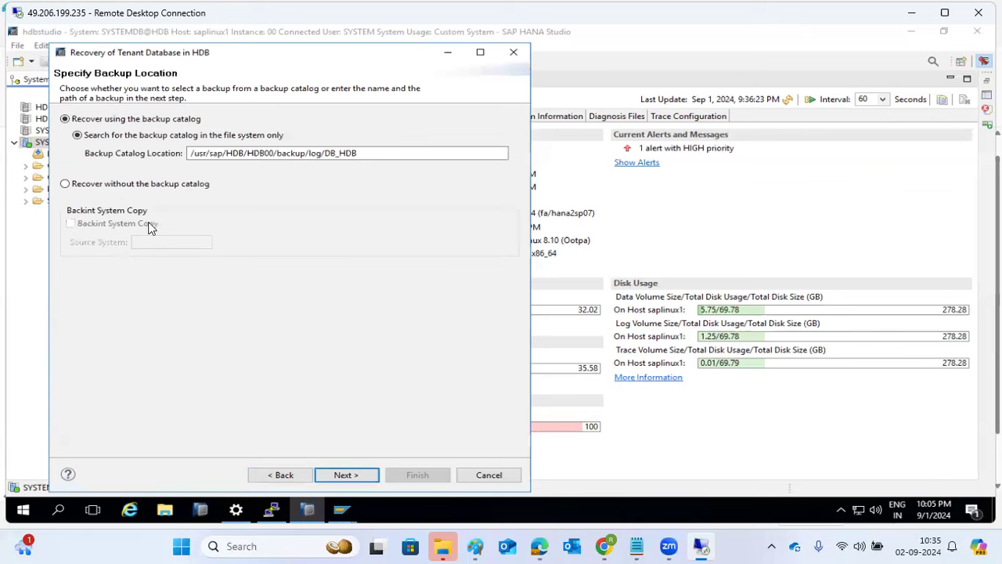
# Choose recovery without the backup catalog, leave Backint System Copy disabled after trying it, and proceed to the backup specification.
pyautogui.click(139, 185)
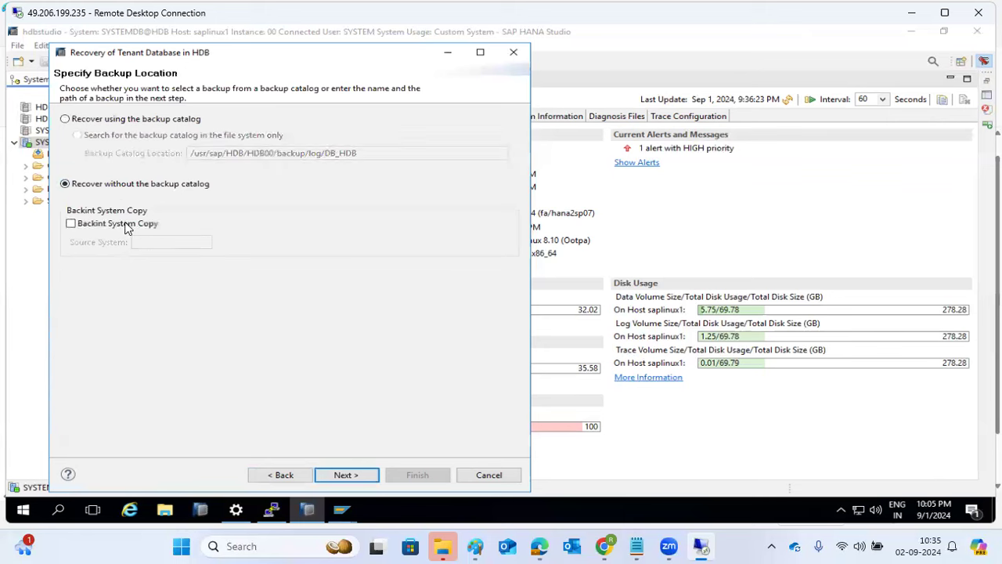
pyautogui.click(125, 119)
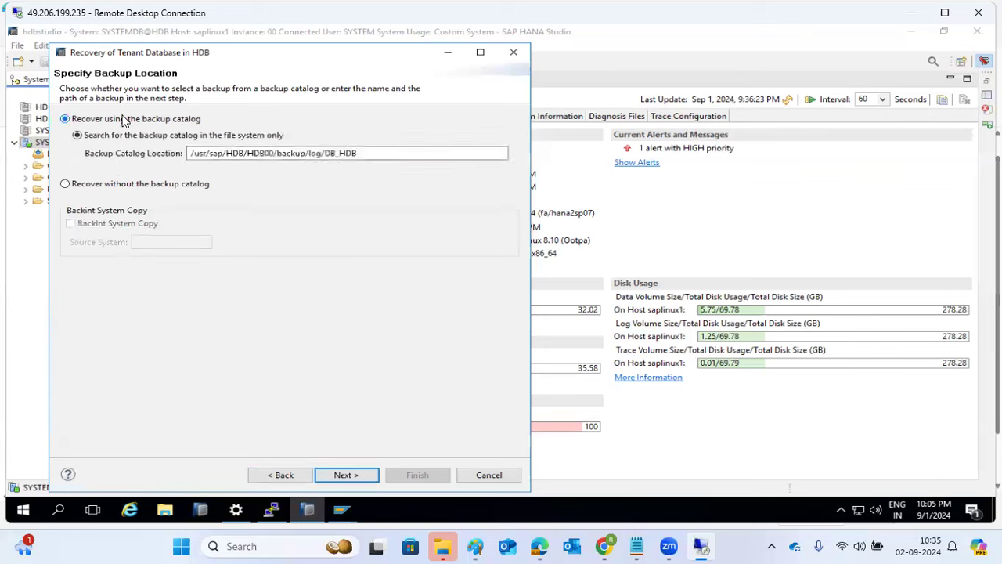
pyautogui.click(112, 186)
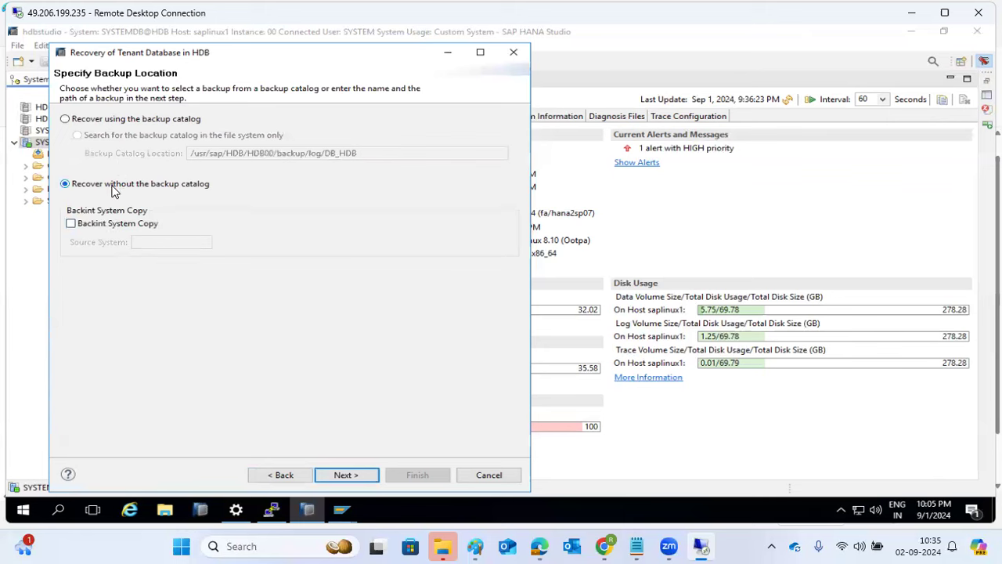
pyautogui.click(106, 228)
pyautogui.click(141, 242)
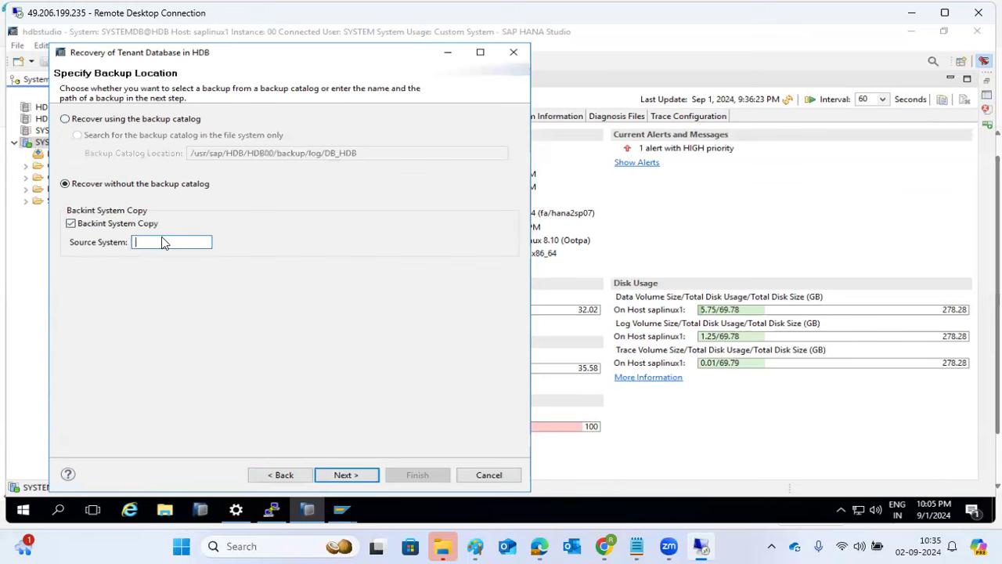
pyautogui.click(72, 225)
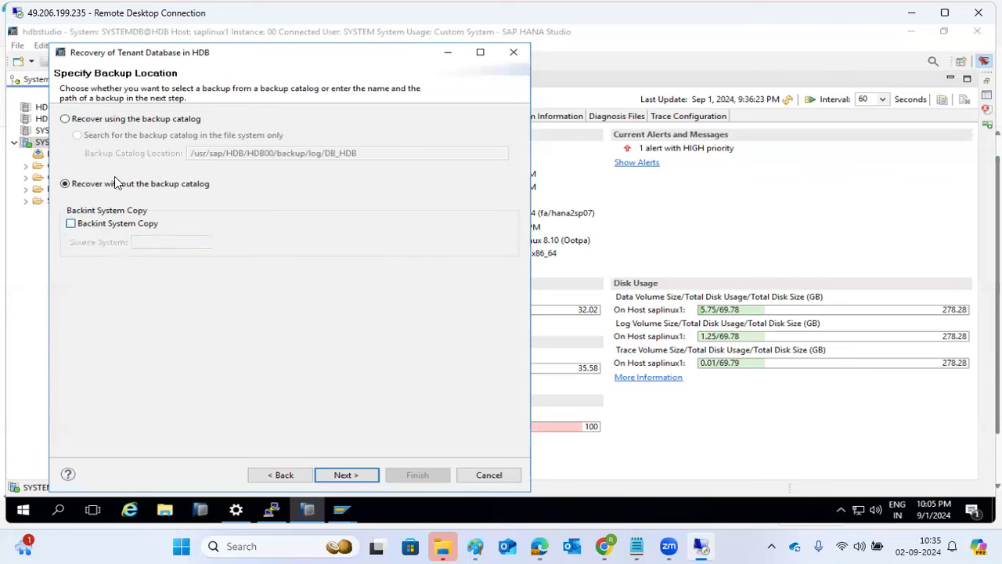
pyautogui.click(349, 475)
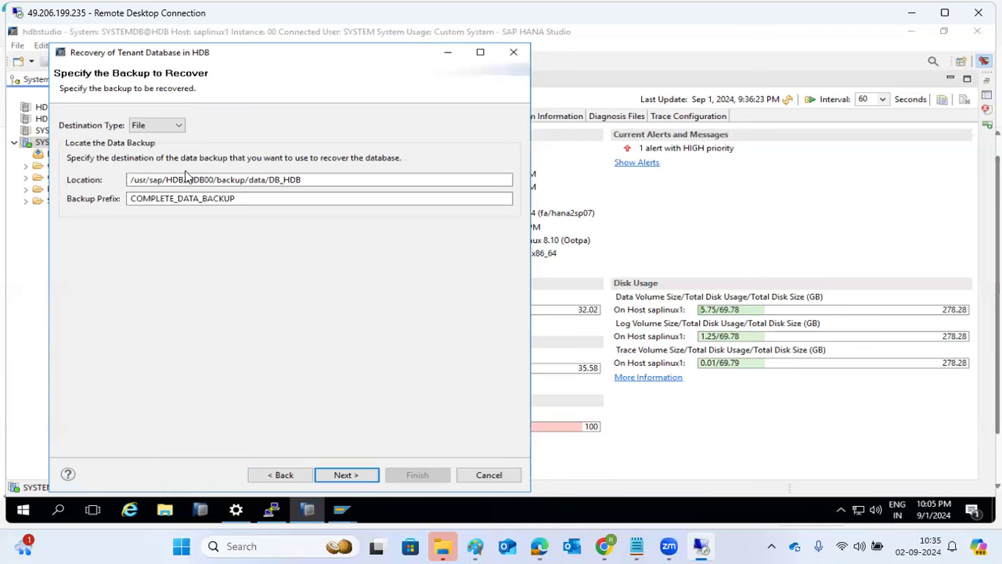
# Consult the production backup item in the DB refresh drawing in Paint and return to the HANA recovery wizard.
pyautogui.click(154, 175)
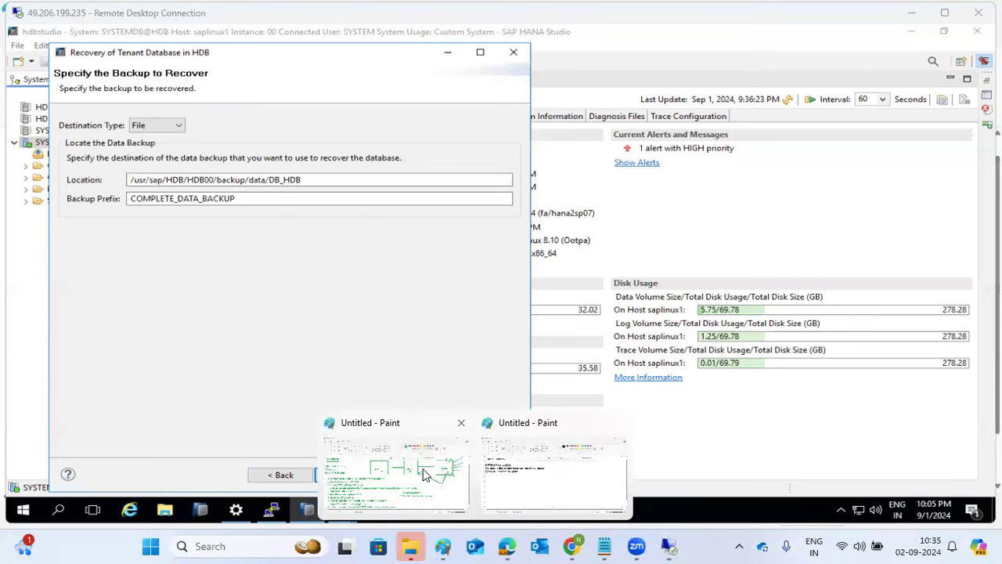
pyautogui.click(425, 473)
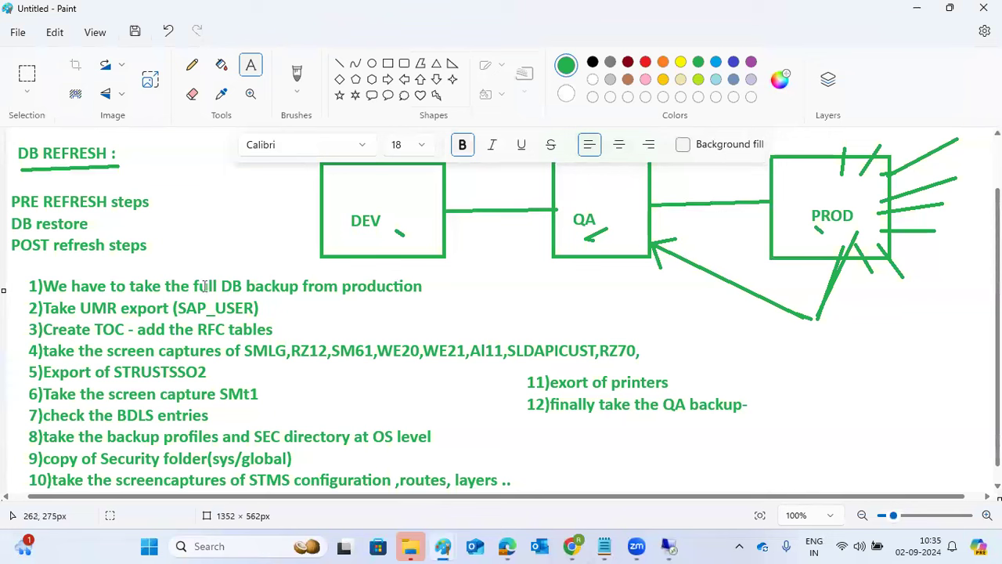
pyautogui.click(444, 287)
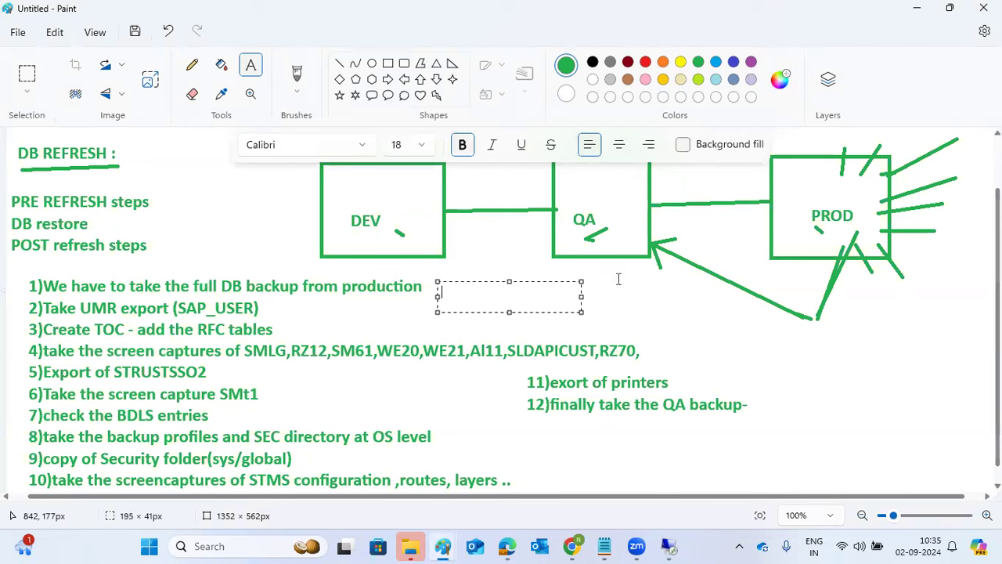
pyautogui.click(624, 461)
# Re-enter the data backup location as /usr/sap/HDB/HDB00/backup/data/DB_HDB.
pyautogui.moveTo(157, 179); pyautogui.dragTo(447, 173)
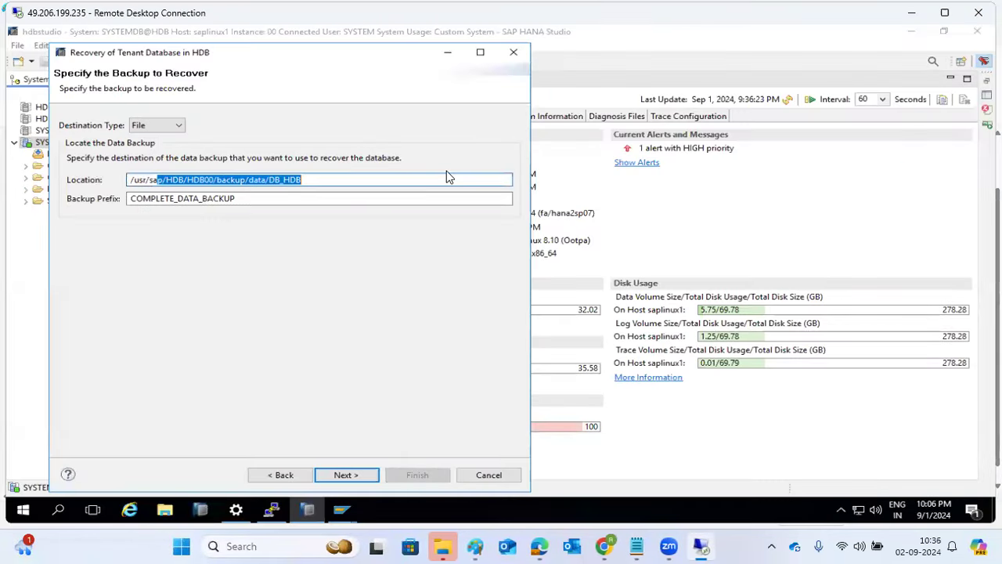
pyautogui.press('BackSpace')
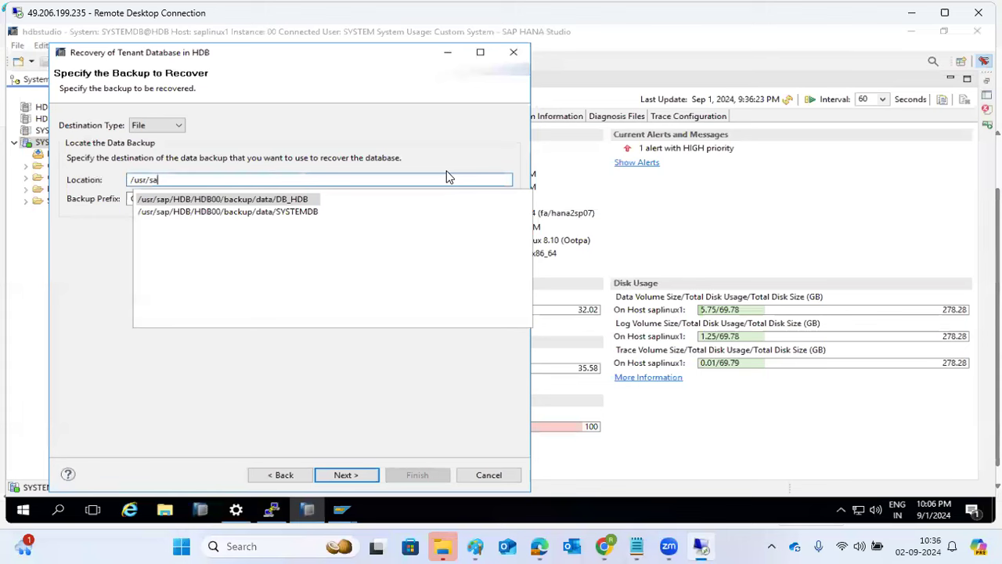
pyautogui.click(269, 201)
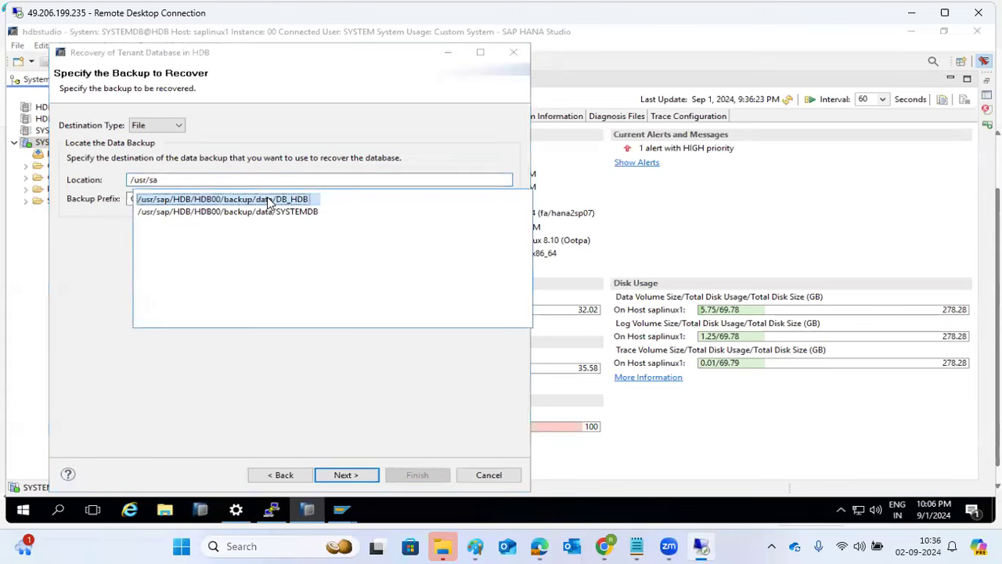
pyautogui.doubleClick(268, 201)
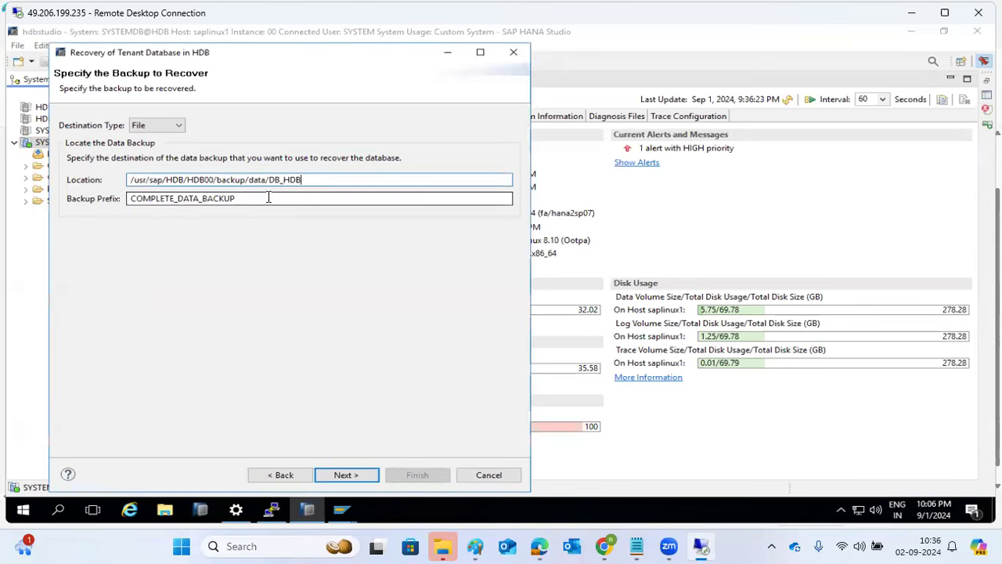
# Keep the other recovery settings, review the summary, and start the tenant database recovery.
pyautogui.click(345, 476)
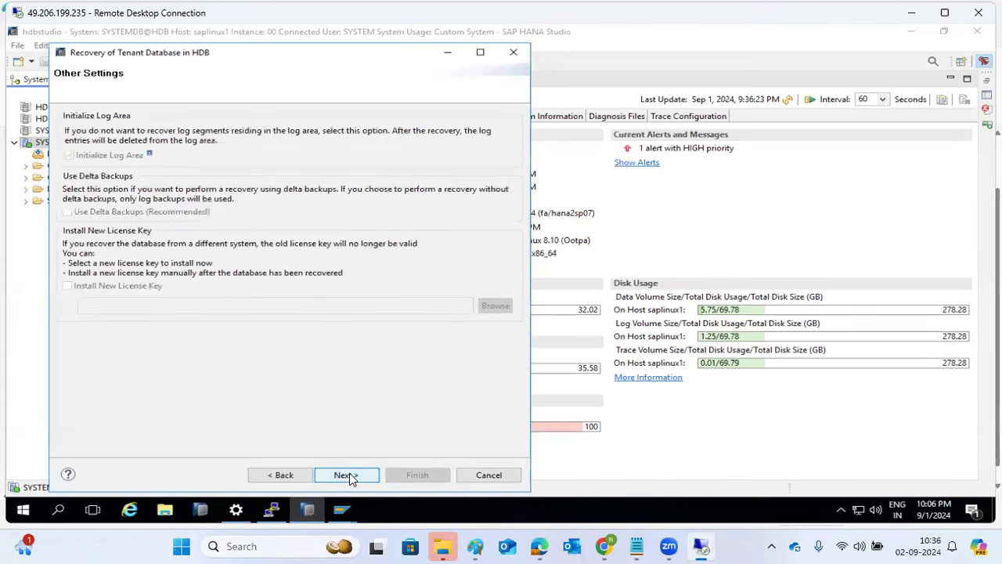
pyautogui.click(347, 475)
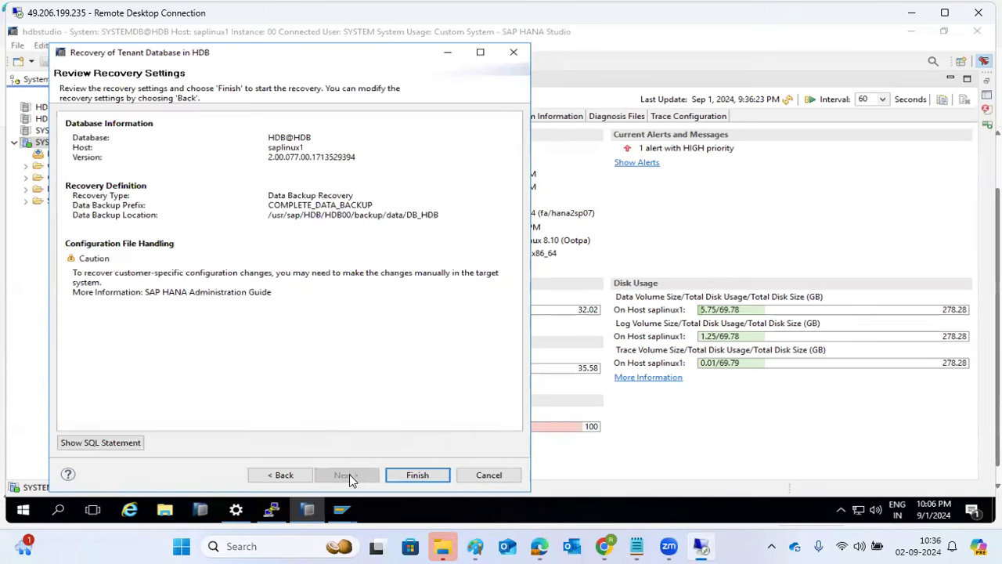
pyautogui.click(415, 476)
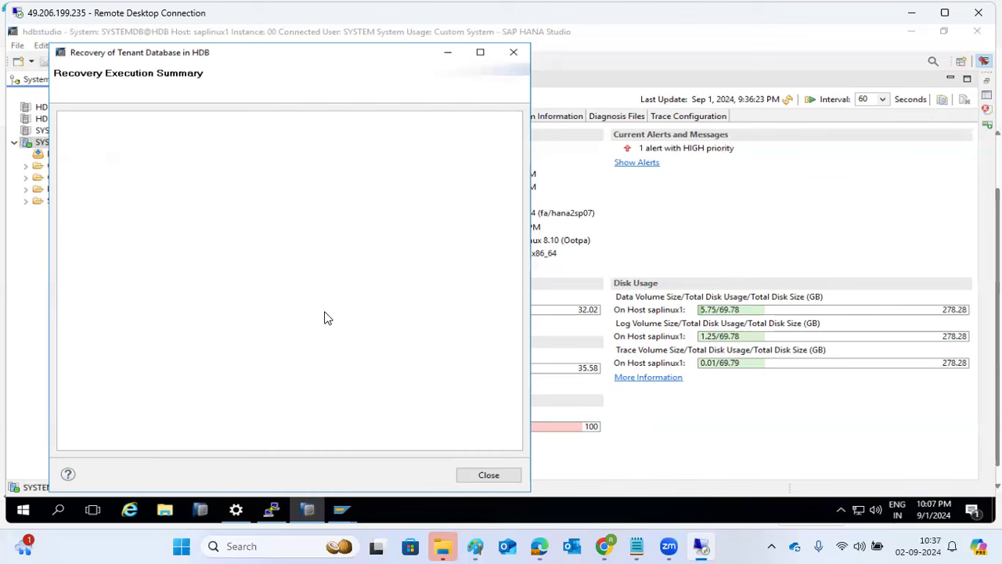
# Switch to the hdbadm PuTTY terminal on saplinux1 and maximize its window.
pyautogui.moveTo(274, 518)
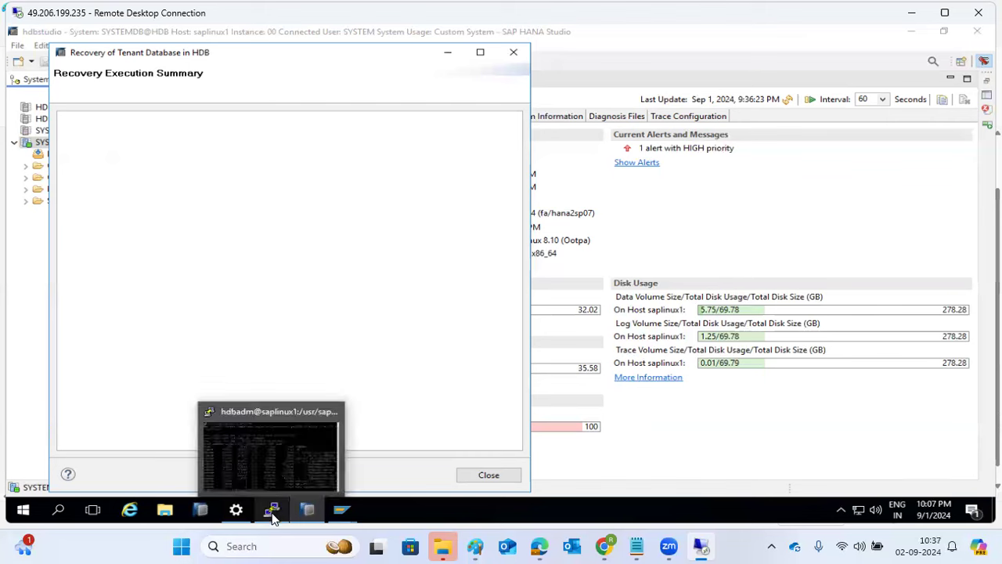
pyautogui.click(264, 457)
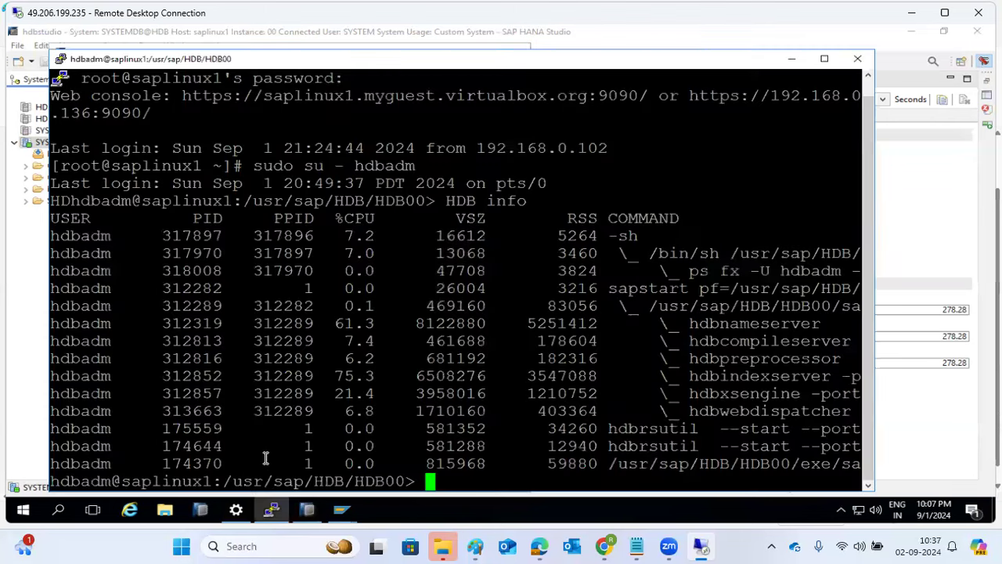
pyautogui.click(824, 59)
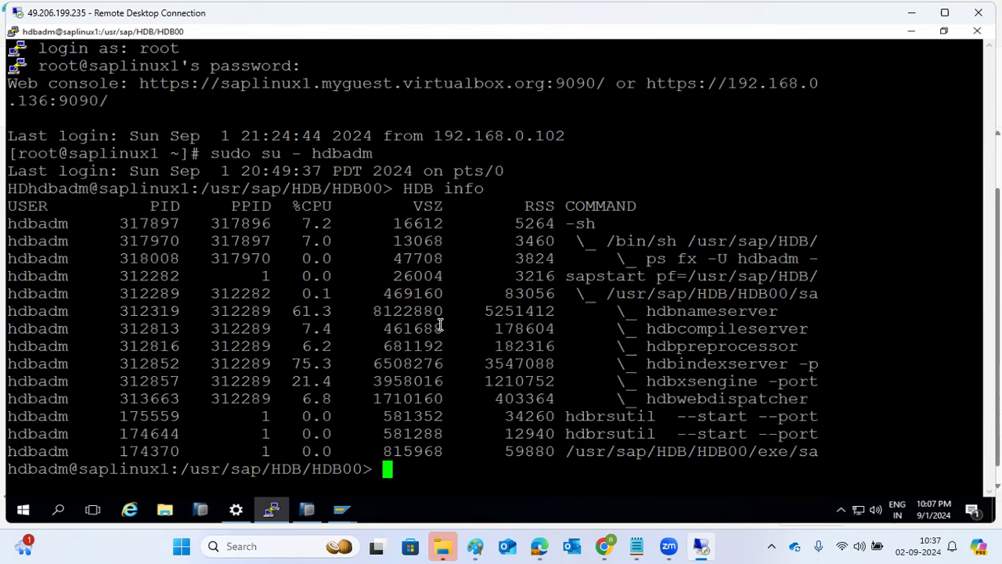
pyautogui.rightClick(404, 517)
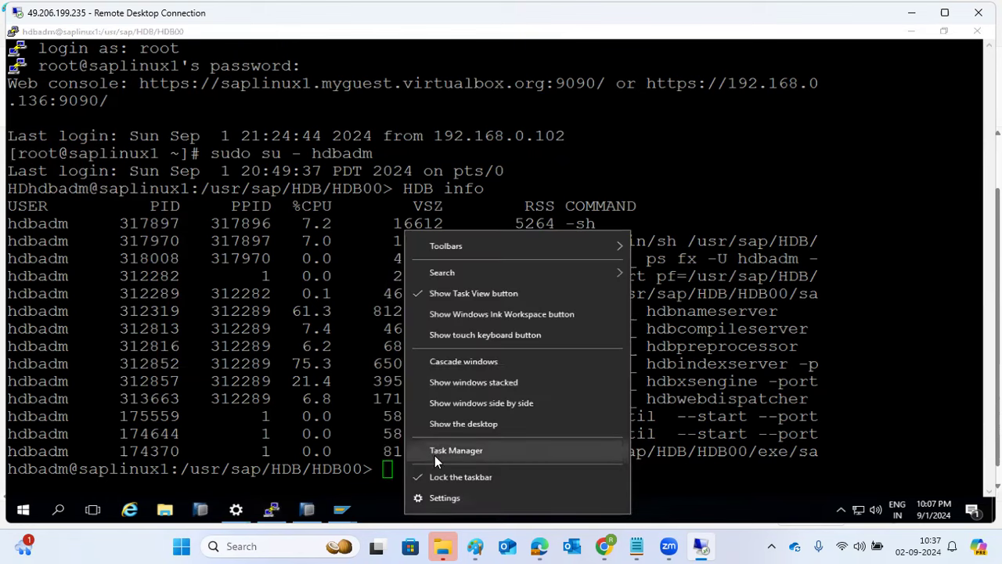
pyautogui.click(447, 433)
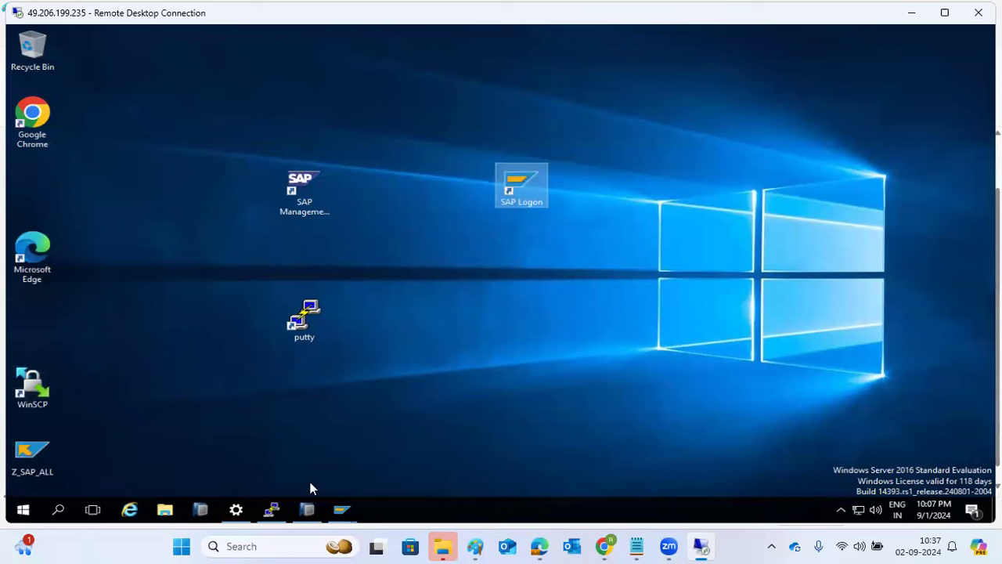
pyautogui.click(271, 509)
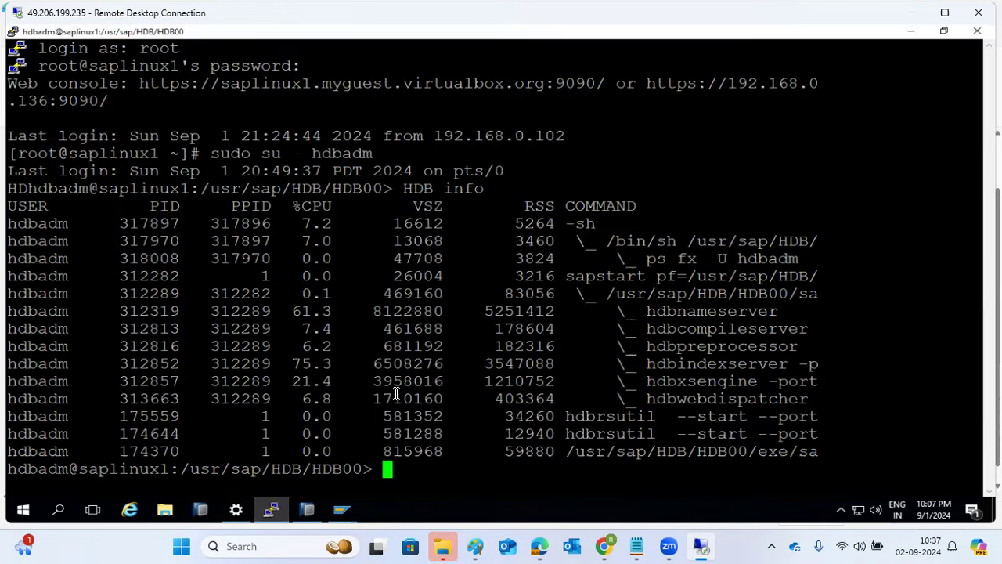
# Discard the scp command and try to list the files of /usr/sap/HDB/HDB00 in the terminal.
pyautogui.write('scp')
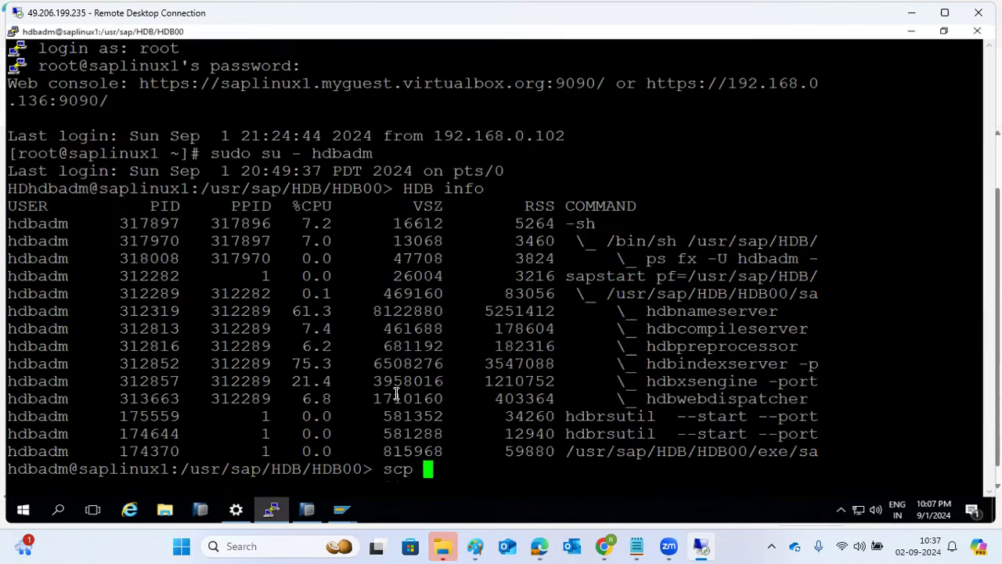
pyautogui.hotkey('ctrl', 'c')
pyautogui.write('ls- ltr')
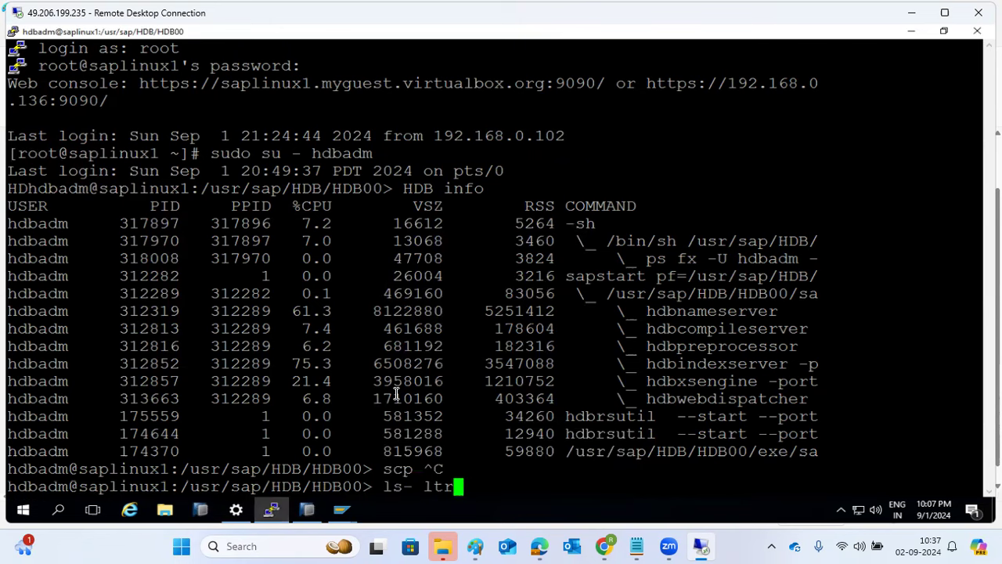
pyautogui.press('Return')
pyautogui.write('la -lre')
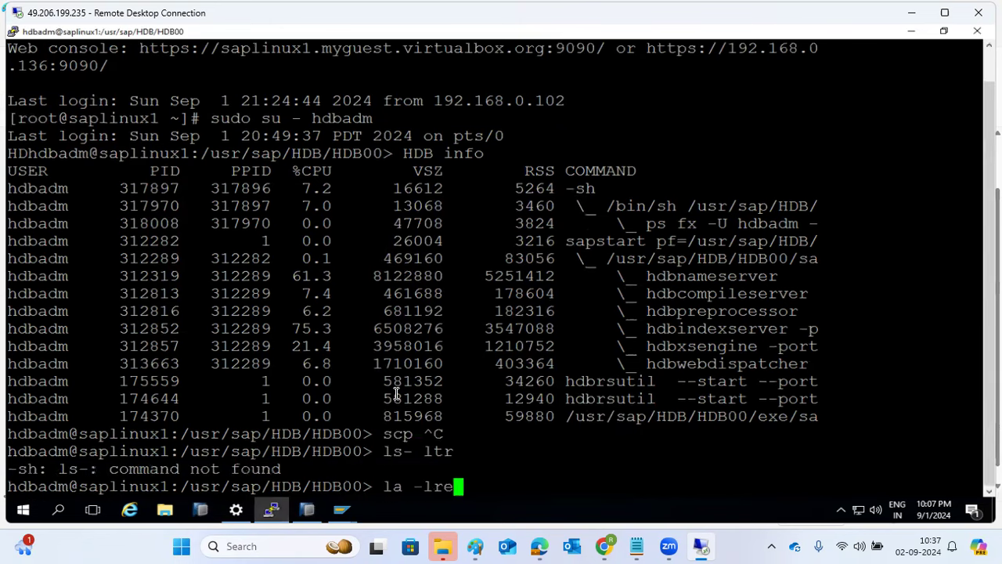
pyautogui.press('Return')
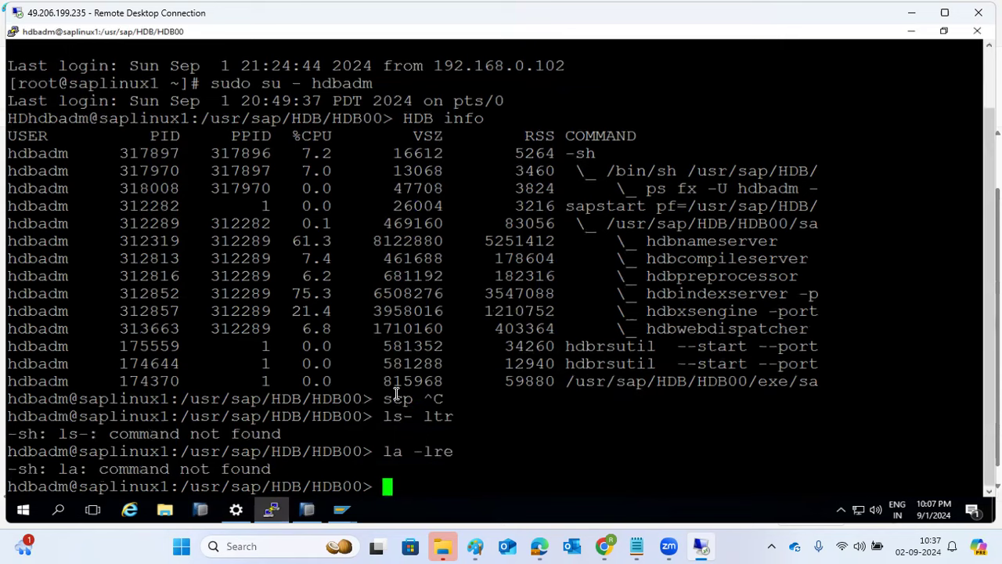
# Check the recovery execution summary in HANA Studio, and show and refresh the remote desktop.
pyautogui.click(271, 511)
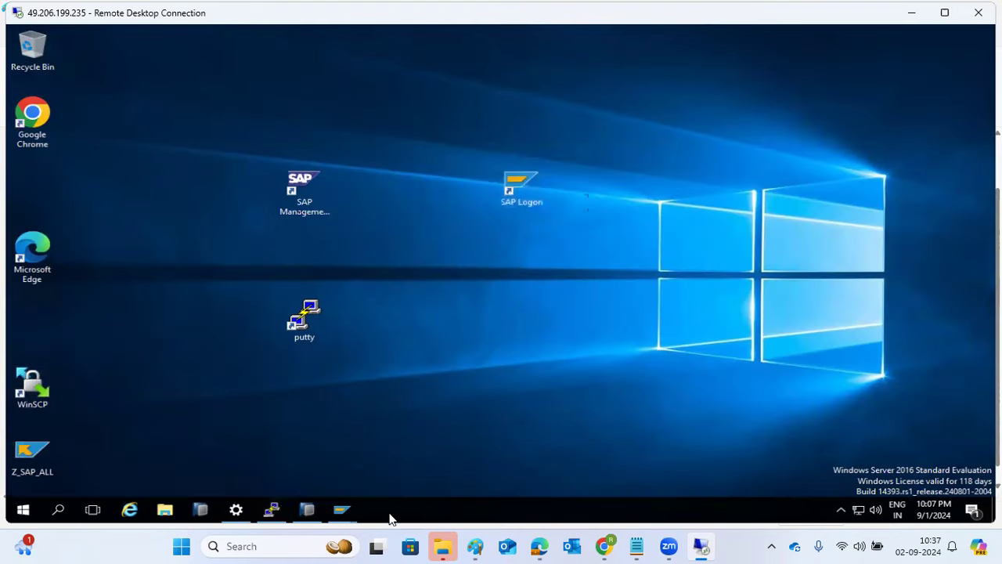
pyautogui.click(307, 510)
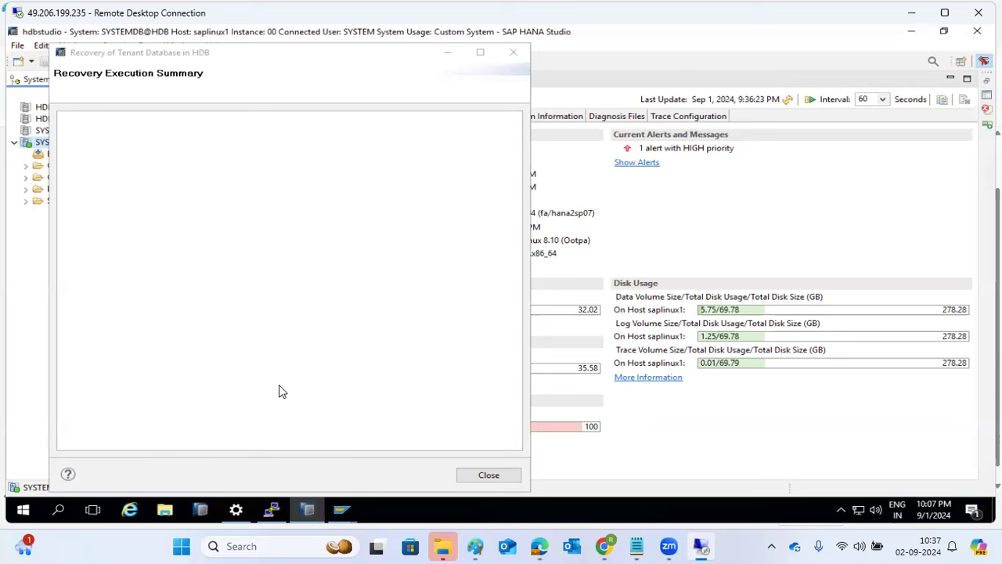
pyautogui.click(270, 511)
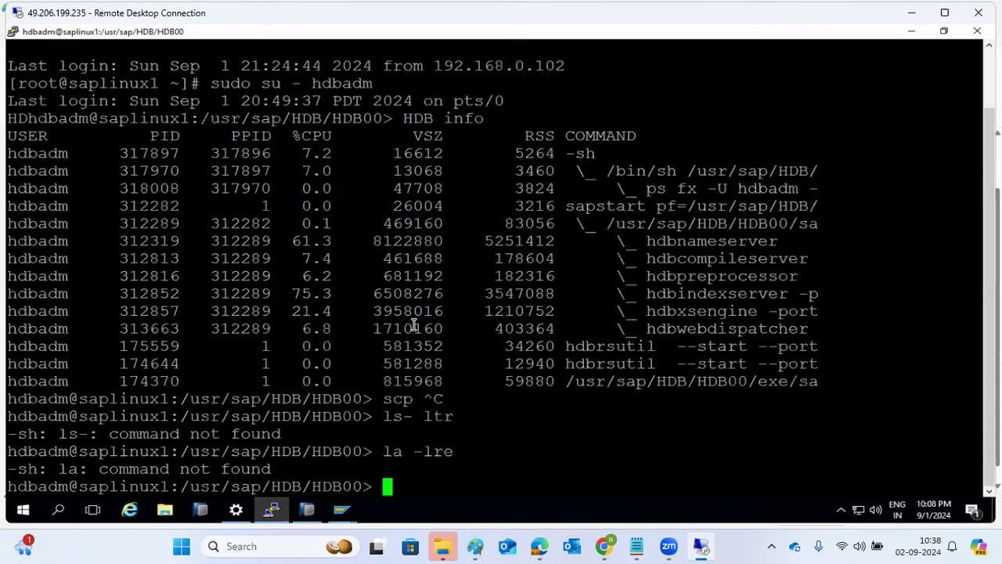
pyautogui.click(271, 510)
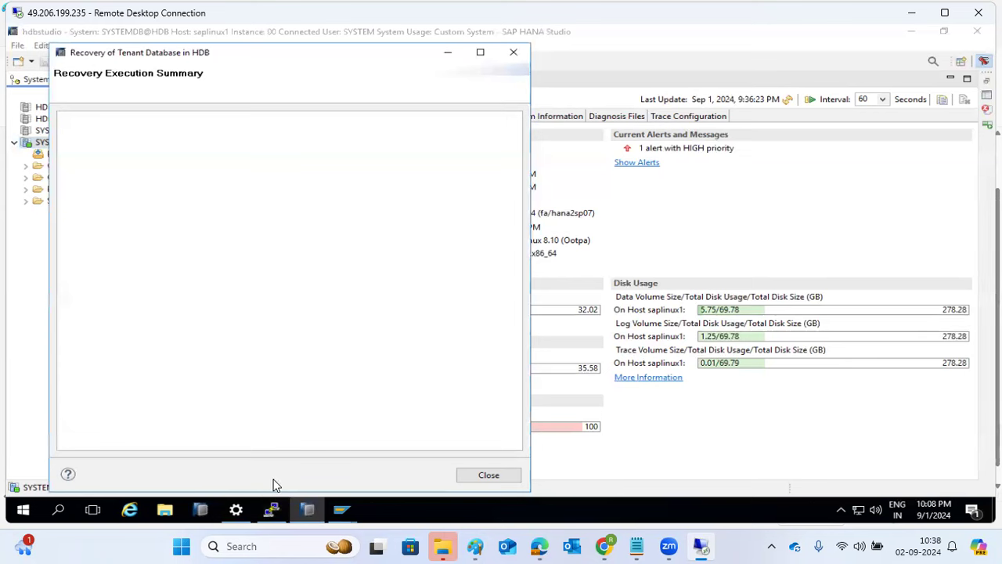
pyautogui.rightClick(429, 513)
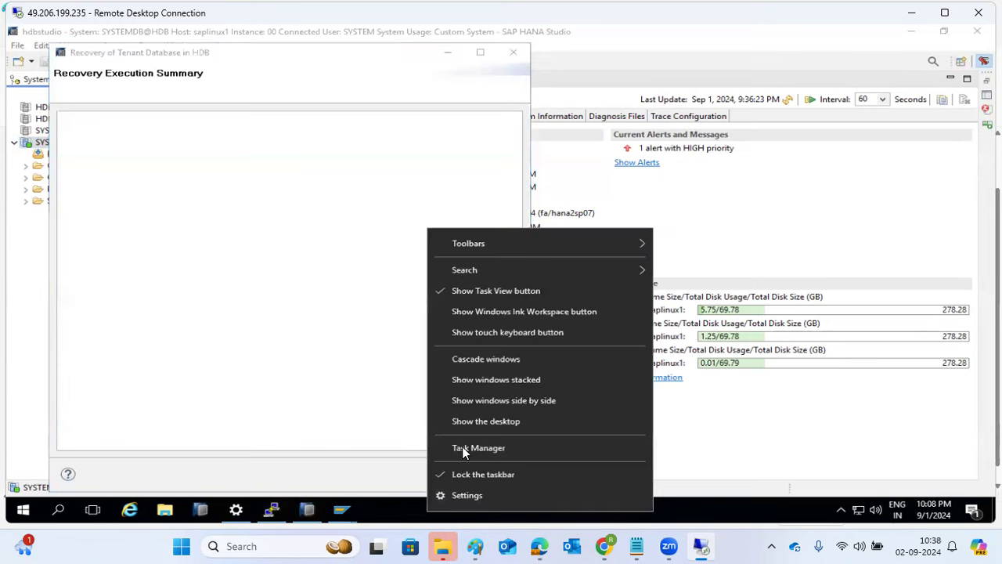
pyautogui.click(473, 425)
pyautogui.rightClick(438, 309)
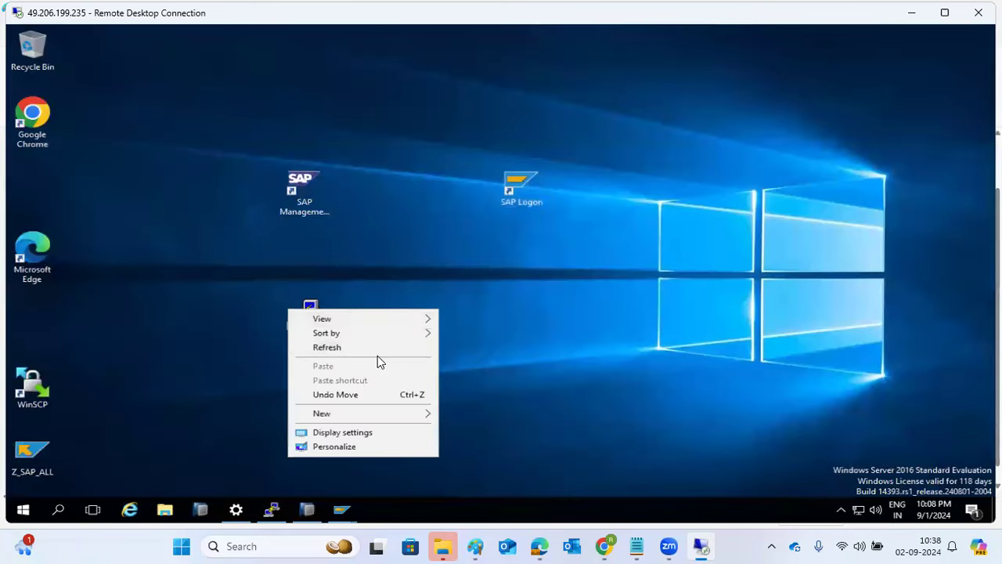
pyautogui.click(360, 349)
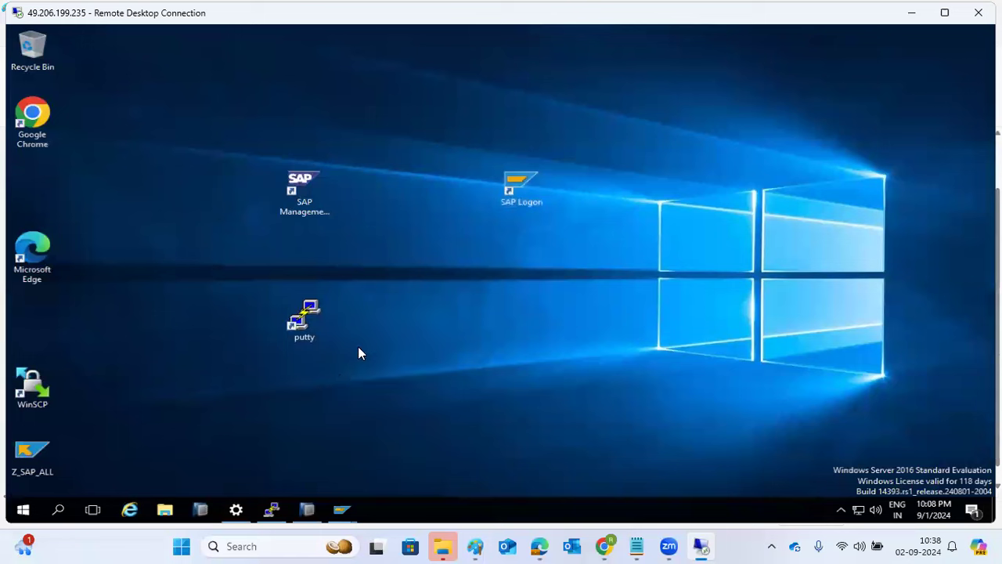
# Run HDB info in the PuTTY terminal to examine the HANA database processes.
pyautogui.click(271, 510)
pyautogui.write('HDB info')
pyautogui.press('Return')
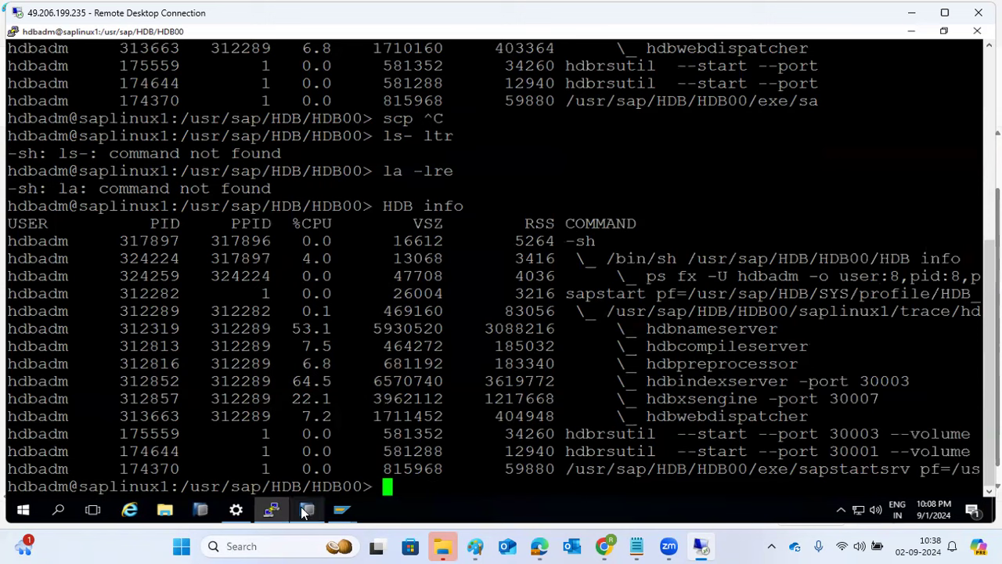
pyautogui.moveTo(302, 511)
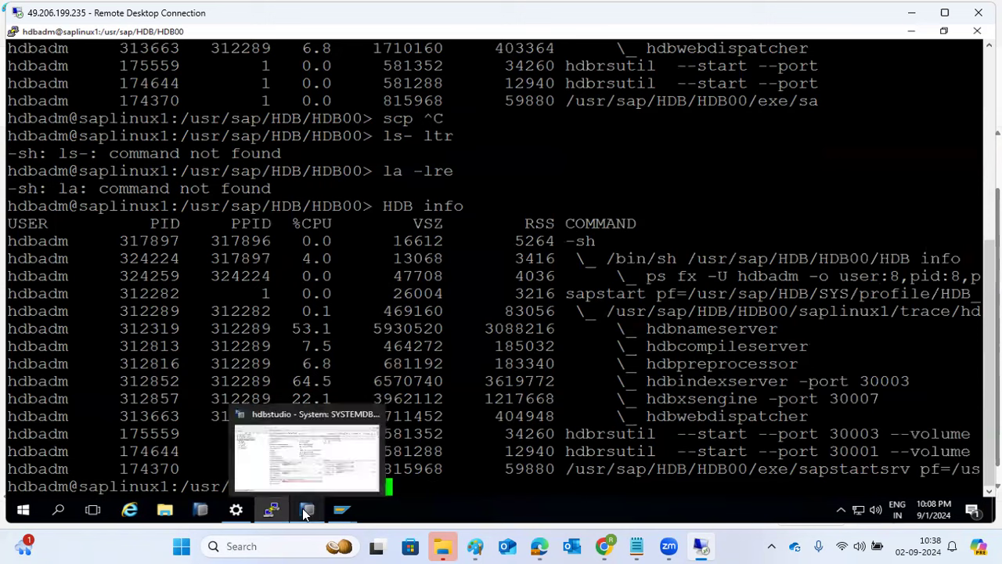
pyautogui.moveTo(334, 206); pyautogui.dragTo(381, 210)
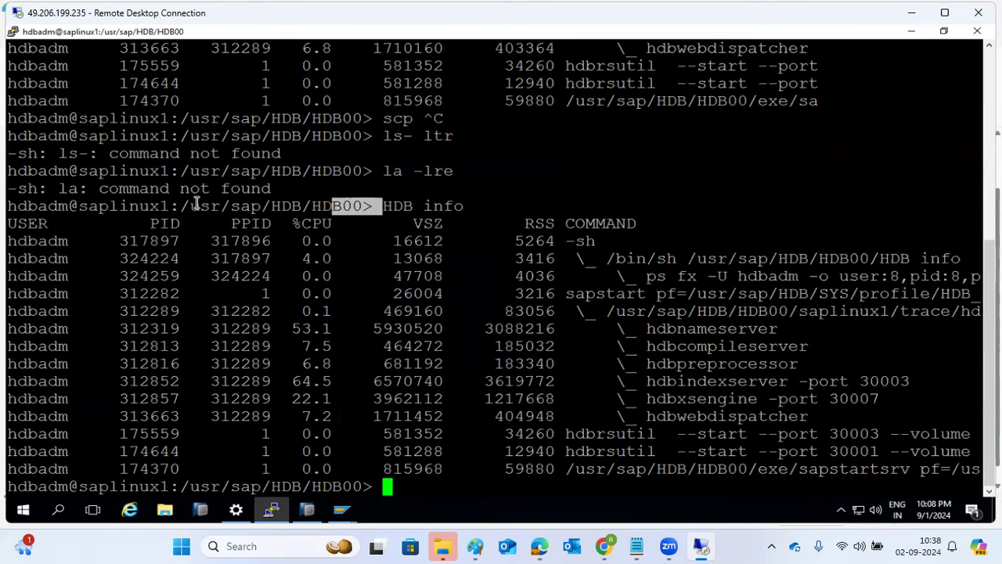
# Check the recovery execution summary in HANA Studio again and open a new PuTTY session configuration.
pyautogui.click(307, 510)
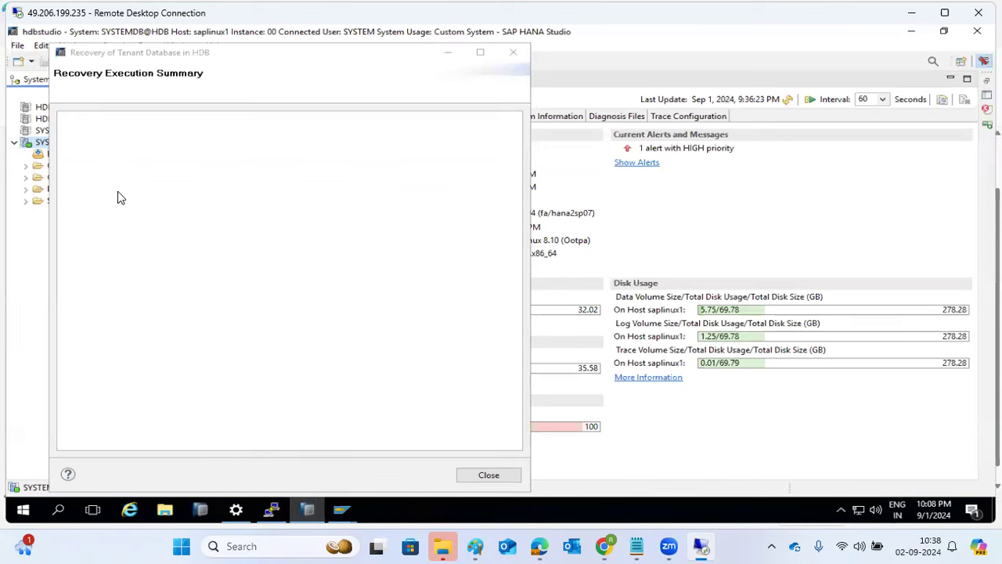
pyautogui.moveTo(273, 510)
pyautogui.click(271, 510)
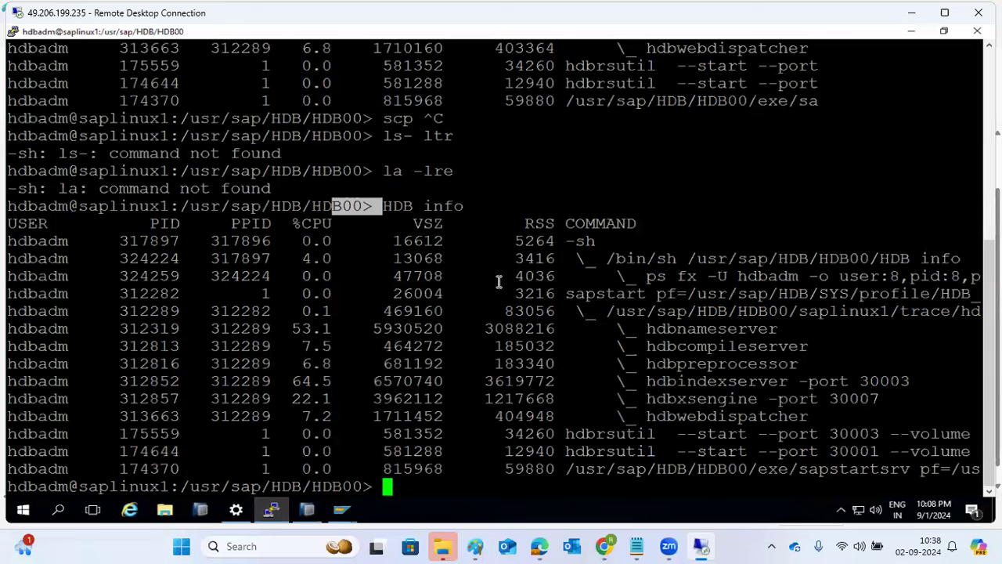
pyautogui.click(305, 510)
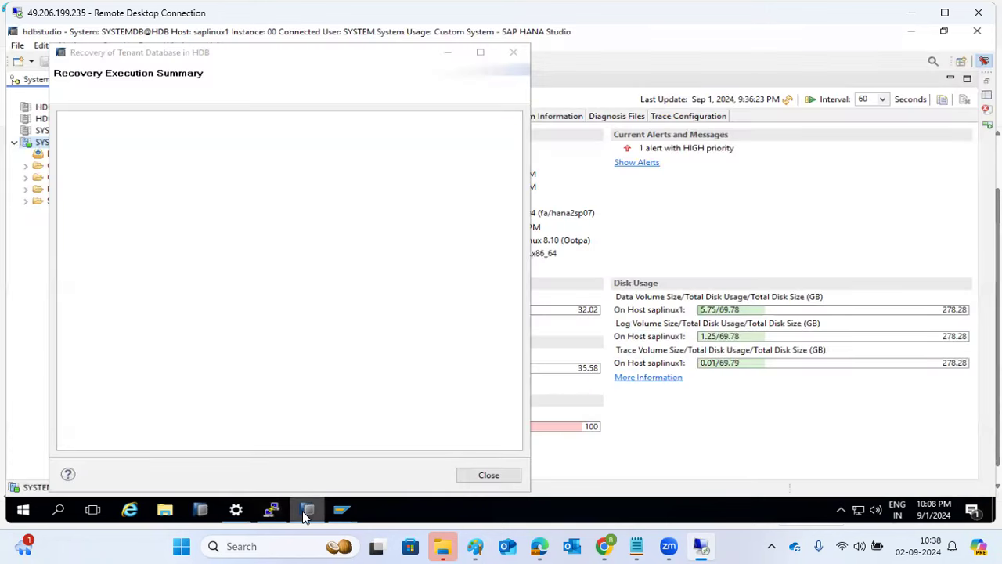
pyautogui.click(303, 510)
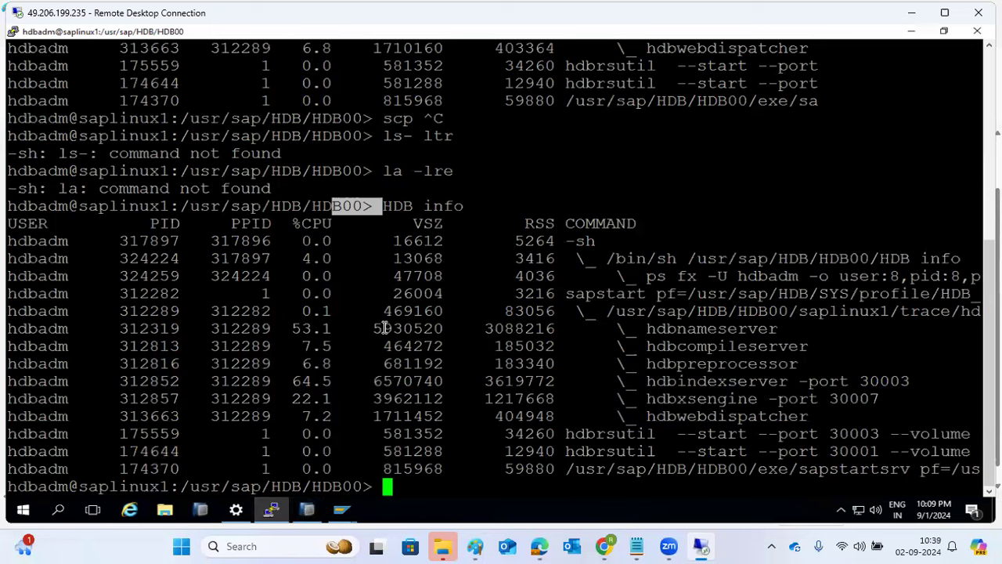
pyautogui.moveTo(282, 512)
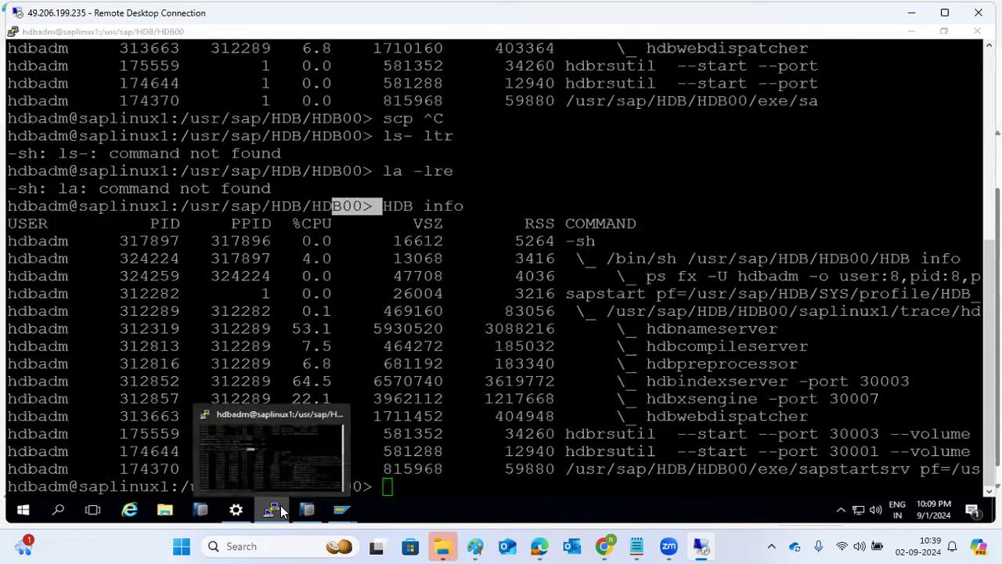
pyautogui.rightClick(282, 511)
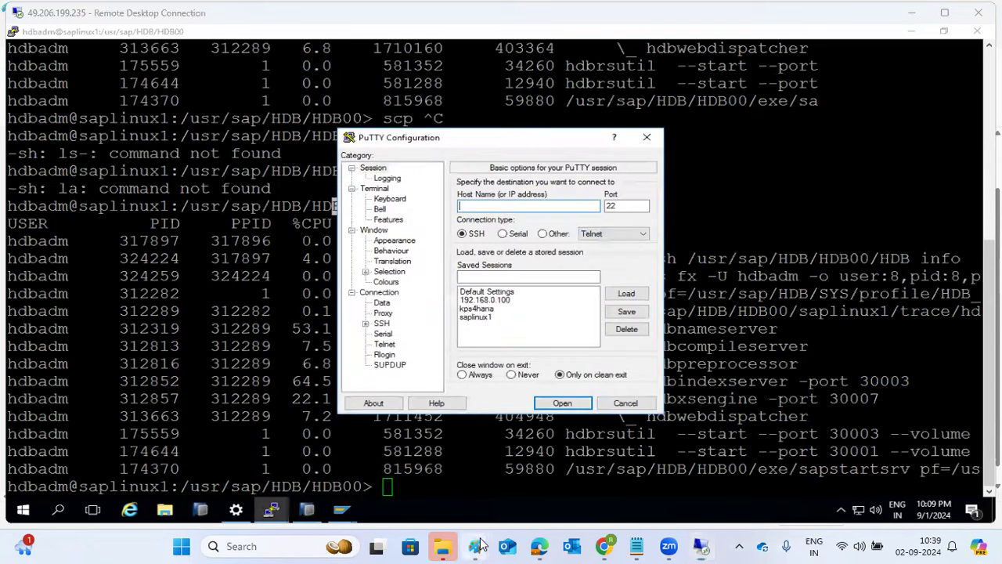
# Switch to the DB refresh drawing in Paint and add the text 1.5 TB above the name in the PROD box.
pyautogui.moveTo(443, 546)
pyautogui.click(499, 423)
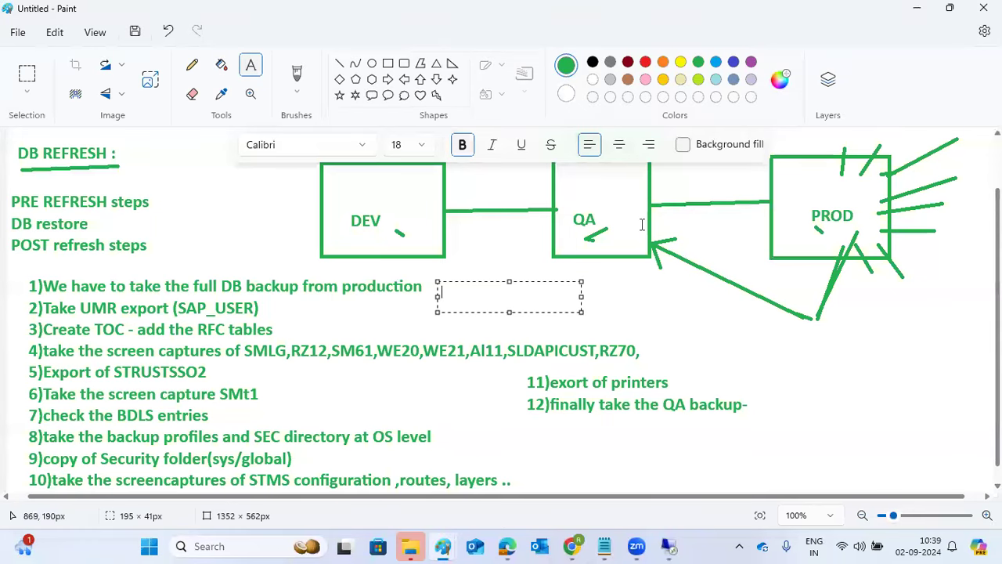
pyautogui.click(807, 177)
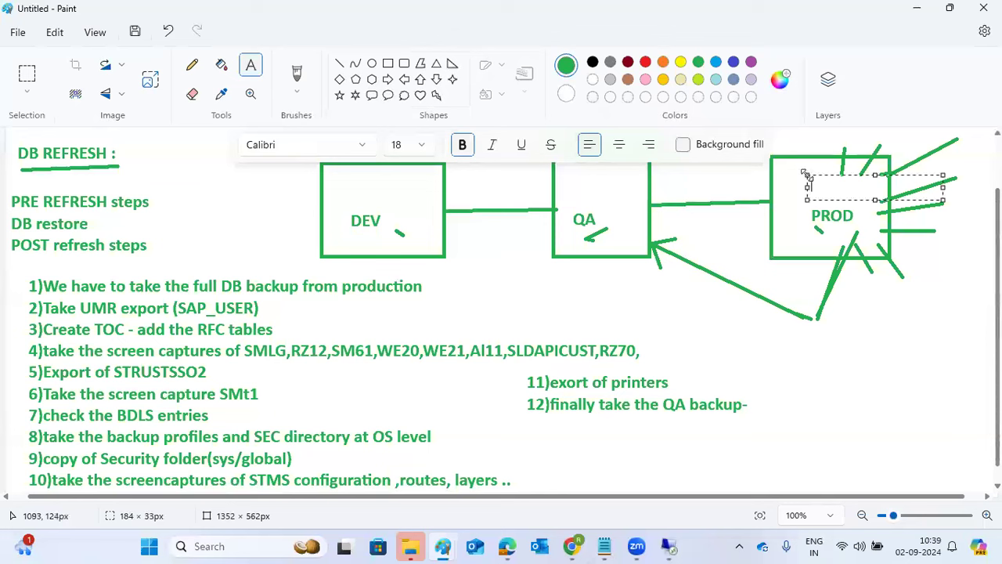
pyautogui.write('1.5 TB')
pyautogui.press('Escape')
pyautogui.click(583, 185)
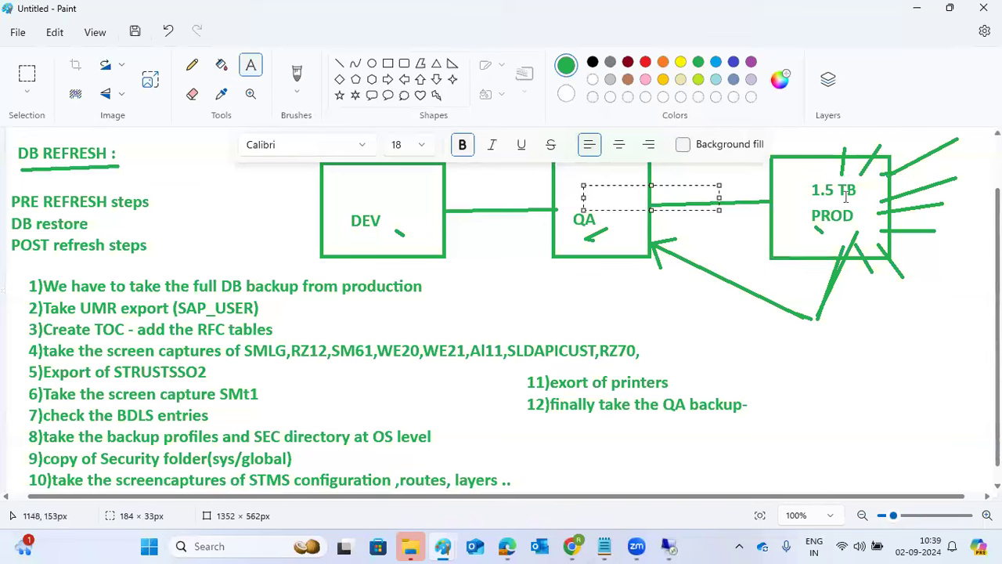
# Add a large text box below the PROD arrow and write "maintain same size as like prod" as its first line.
pyautogui.click(736, 314)
pyautogui.moveTo(756, 328); pyautogui.dragTo(968, 467)
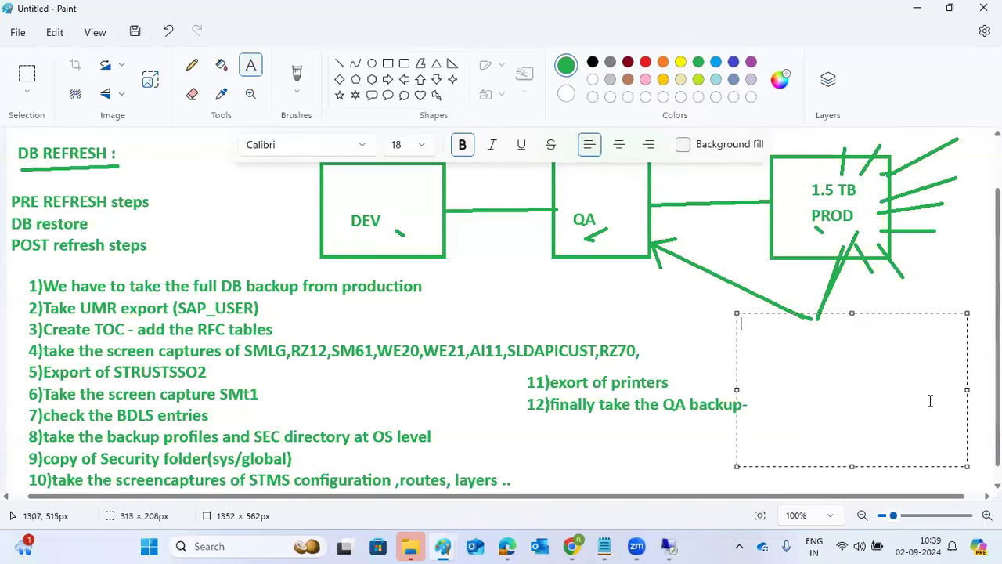
pyautogui.write('maintai')
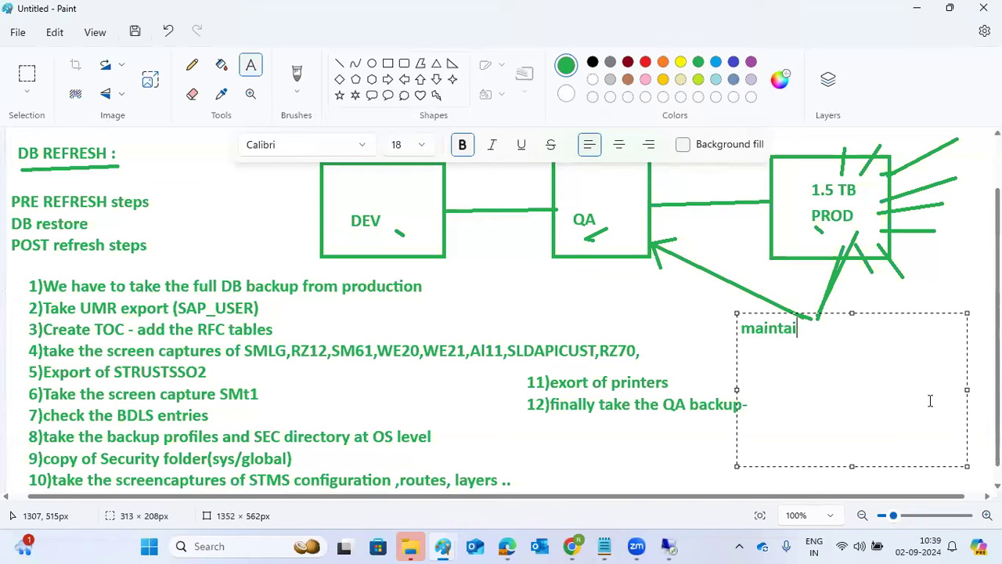
pyautogui.write('n same si')
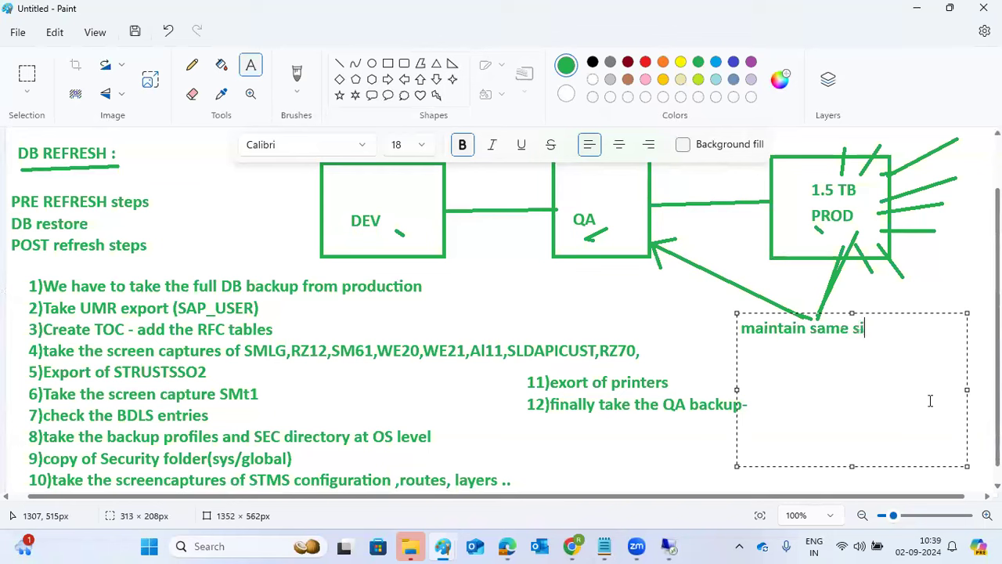
pyautogui.write('ze as like prod')
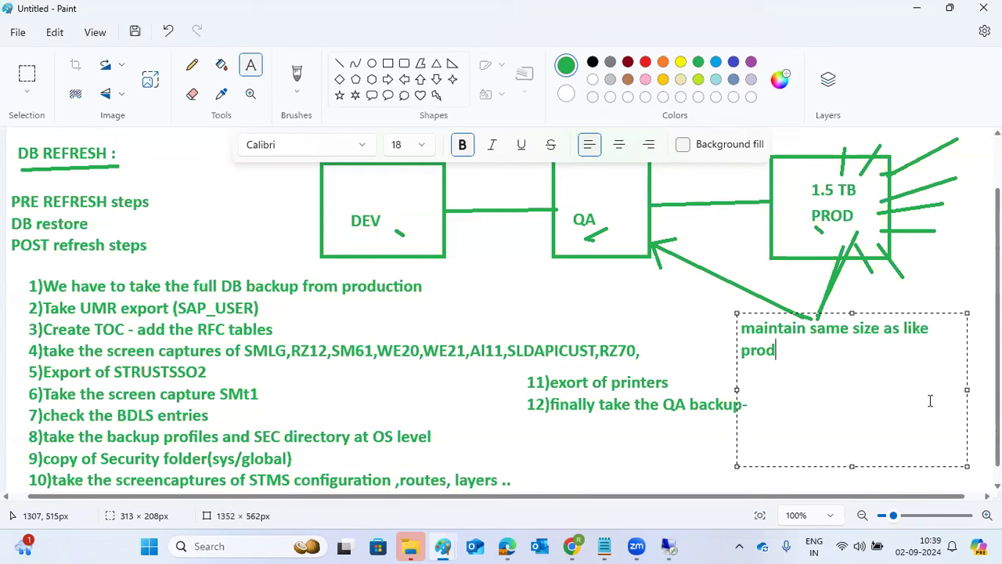
pyautogui.press('Return')
# Add the line "we should have same set of services same as like PROD" to the sizing note and commit the text.
pyautogui.write('we should have')
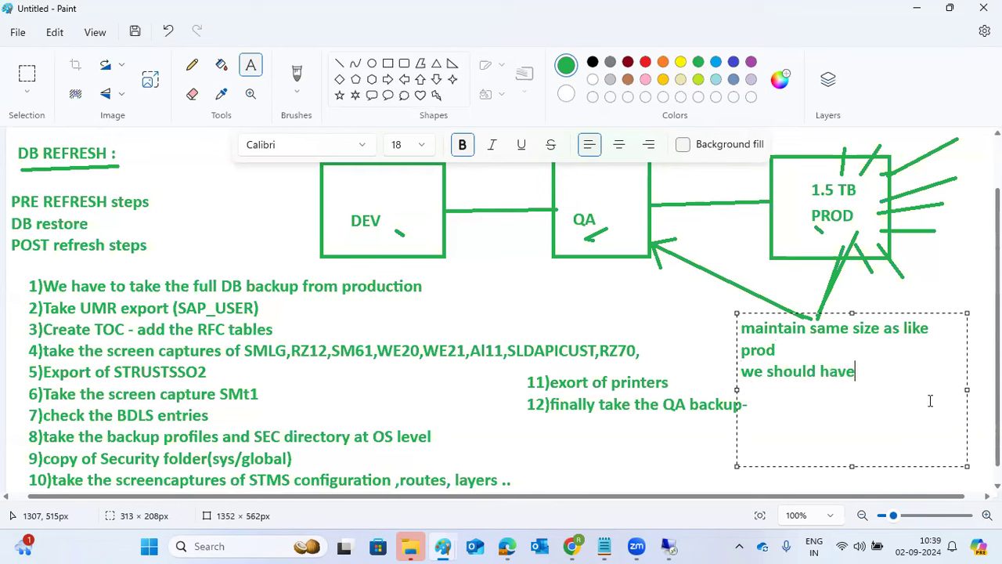
pyautogui.write(' same set iof')
pyautogui.press('BackSpace')
pyautogui.press('BackSpace')
pyautogui.press('BackSpace')
pyautogui.press('BackSpace')
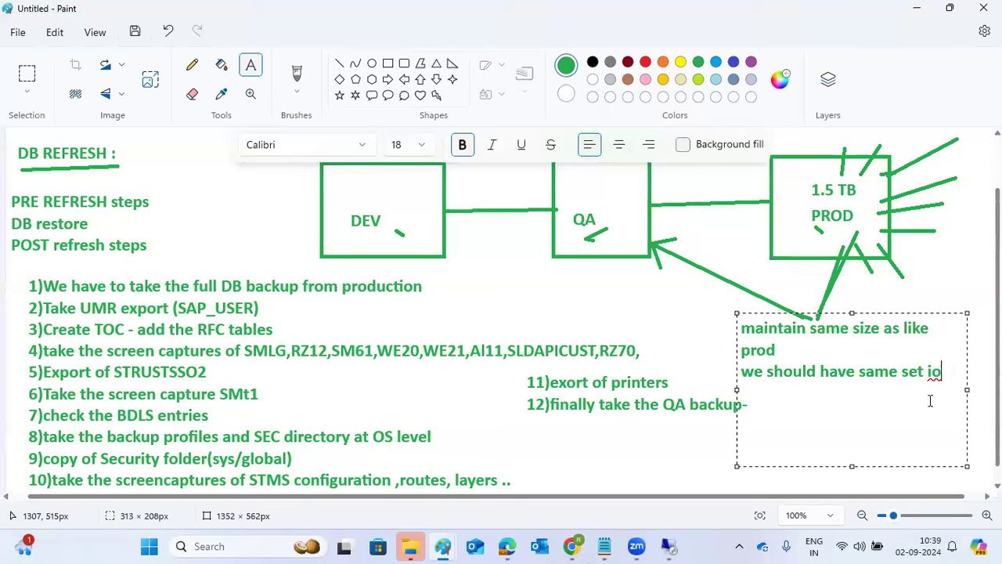
pyautogui.write('of services s')
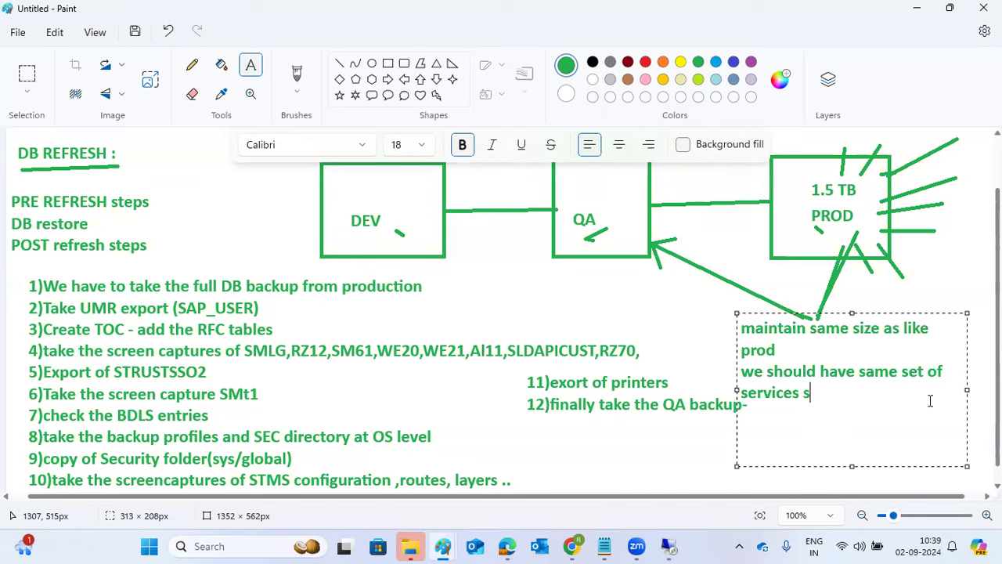
pyautogui.write('ame as like PROD')
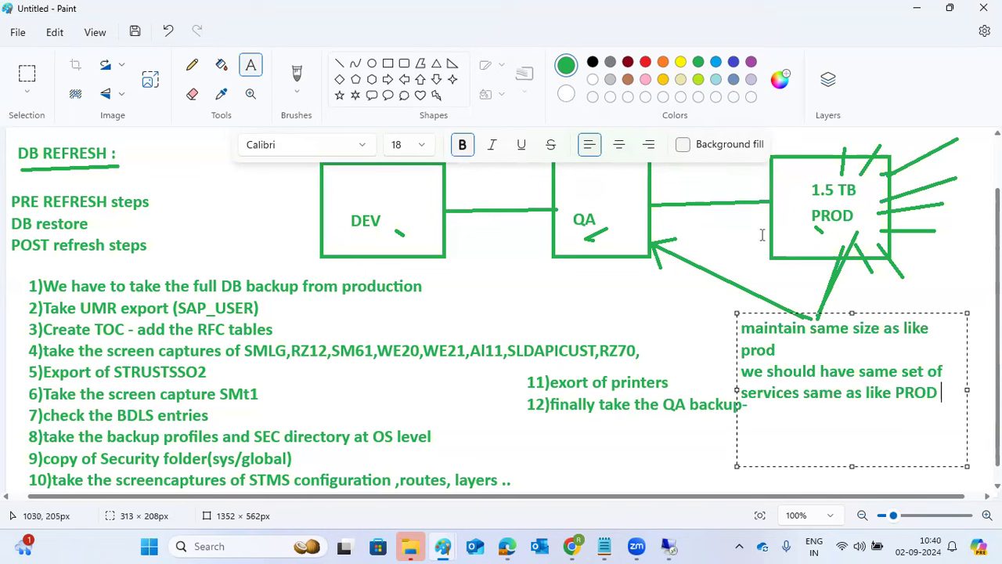
pyautogui.moveTo(790, 234); pyautogui.dragTo(857, 244)
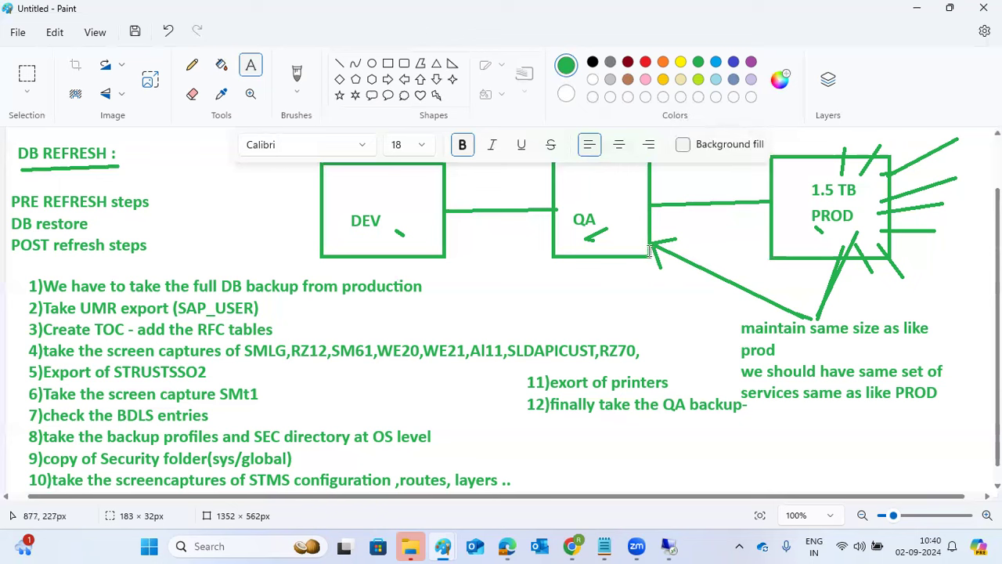
# Write the version number 7 inside the QA box and 8 inside the PROD box.
pyautogui.moveTo(597, 173); pyautogui.dragTo(634, 217)
pyautogui.write('7')
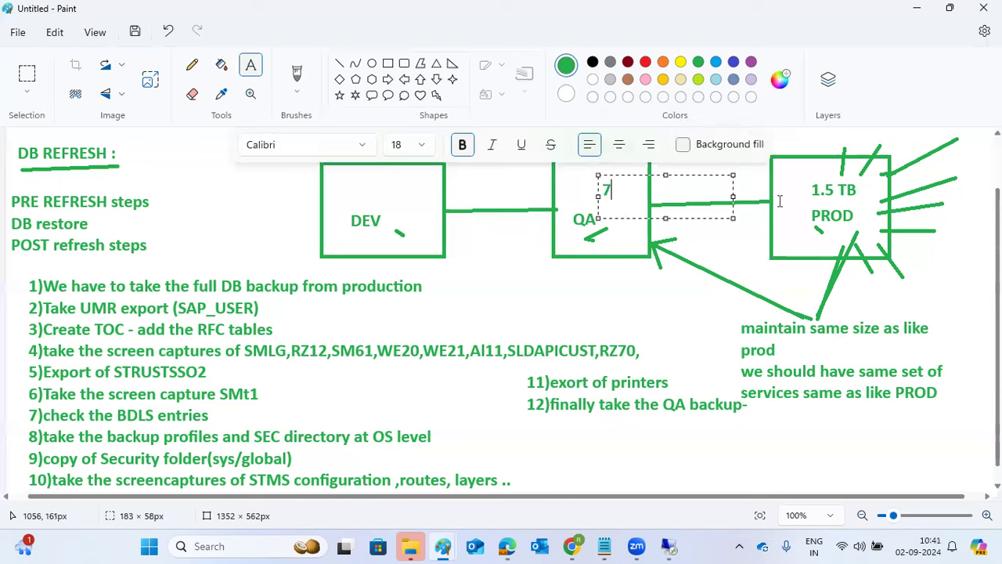
pyautogui.moveTo(782, 184); pyautogui.dragTo(801, 235)
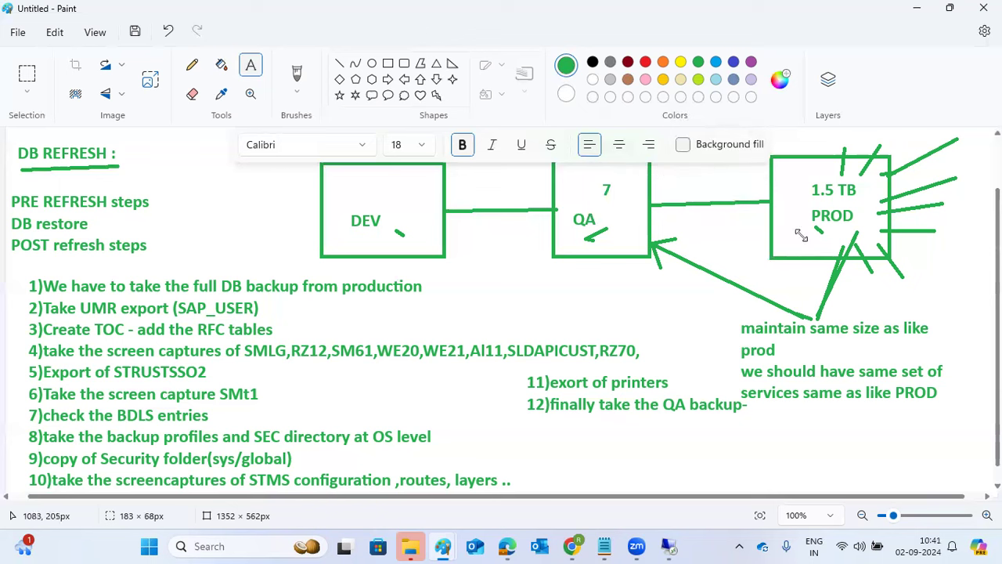
pyautogui.moveTo(786, 190); pyautogui.dragTo(800, 240)
pyautogui.moveTo(785, 189); pyautogui.dragTo(803, 243)
pyautogui.write('8')
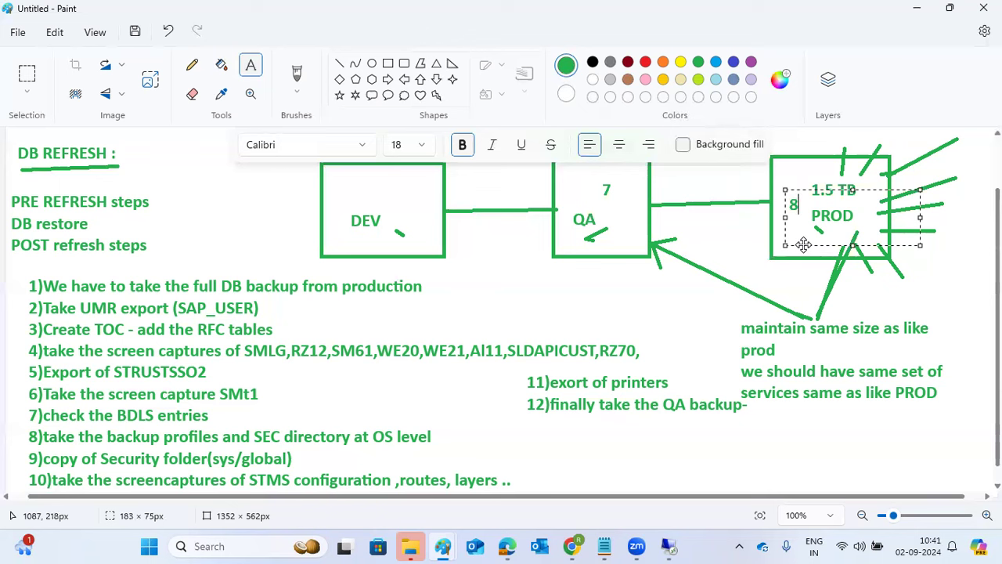
pyautogui.click(748, 284)
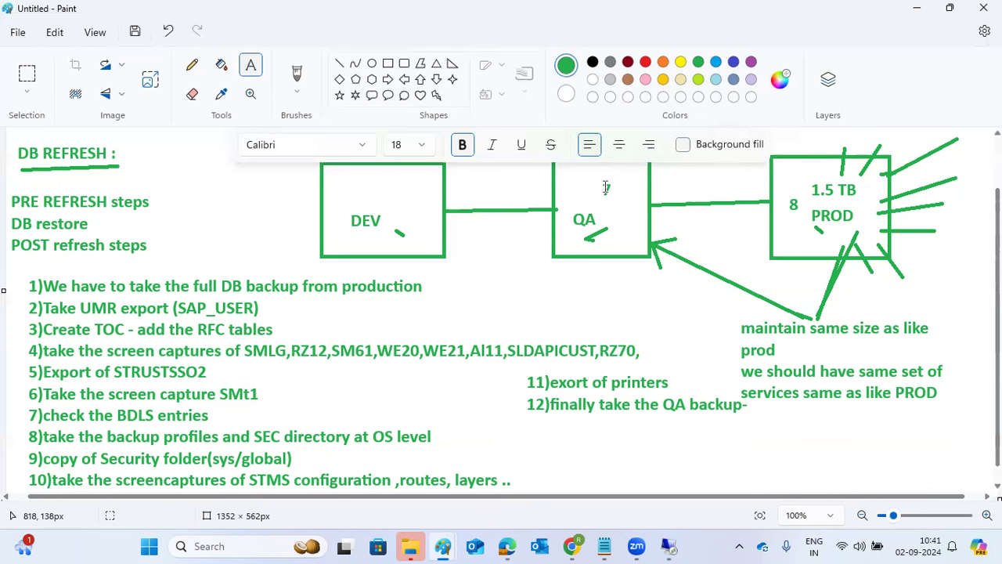
pyautogui.write('7')
# Add a wide note below item 12 reading "SoURCE and TGR should be same version or higher then source".
pyautogui.moveTo(532, 421); pyautogui.dragTo(962, 471)
pyautogui.write('SPUR')
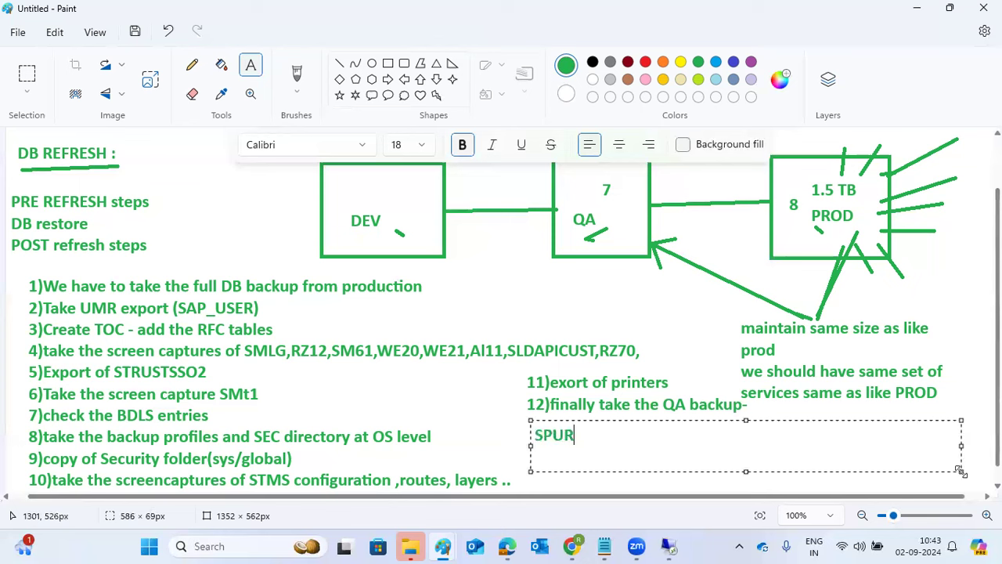
pyautogui.write('CE and TGR should ')
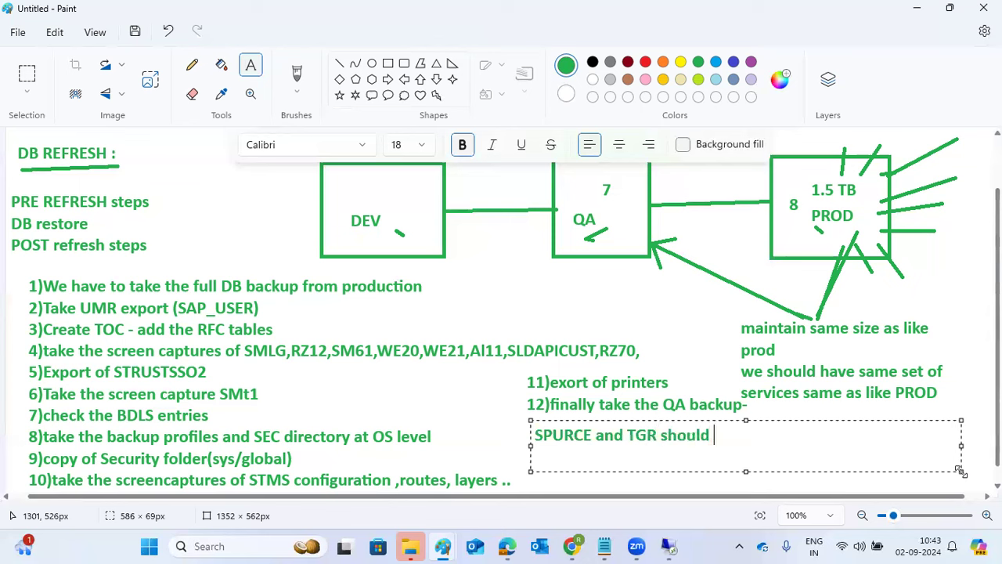
pyautogui.write('be same ver')
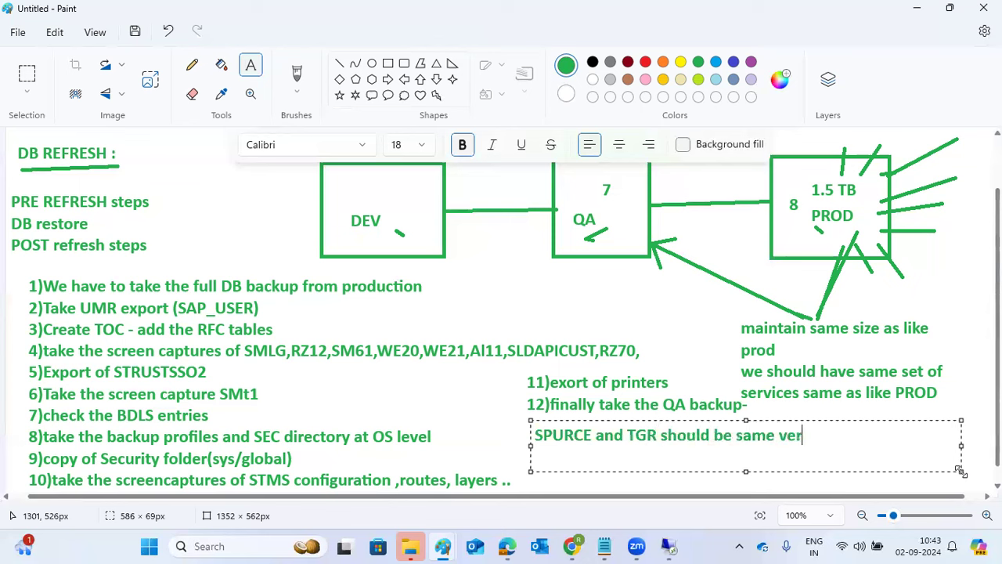
pyautogui.write('sion or higher then source')
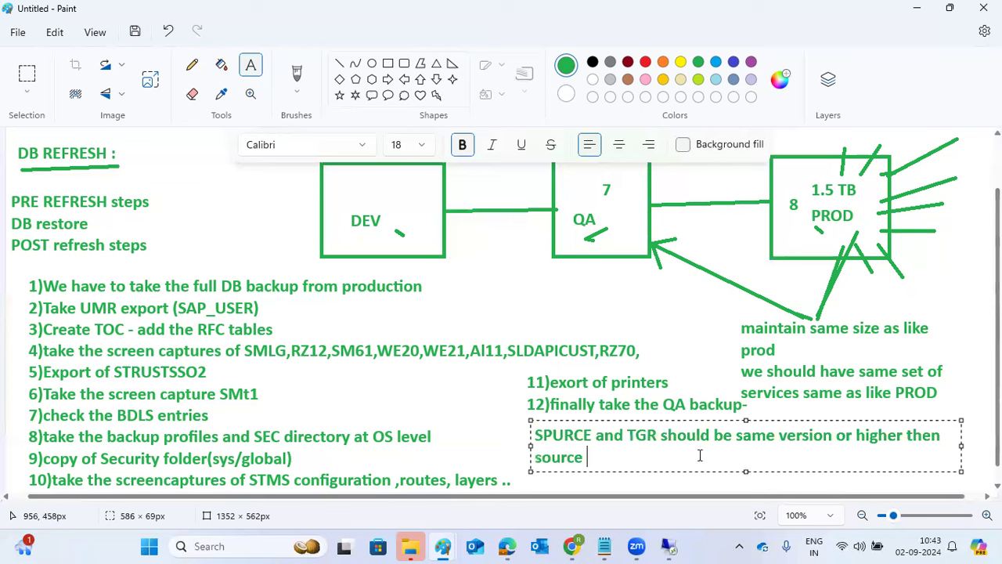
pyautogui.click(547, 433)
pyautogui.press('Delete')
pyautogui.write('o')
pyautogui.moveTo(624, 450); pyautogui.dragTo(534, 433)
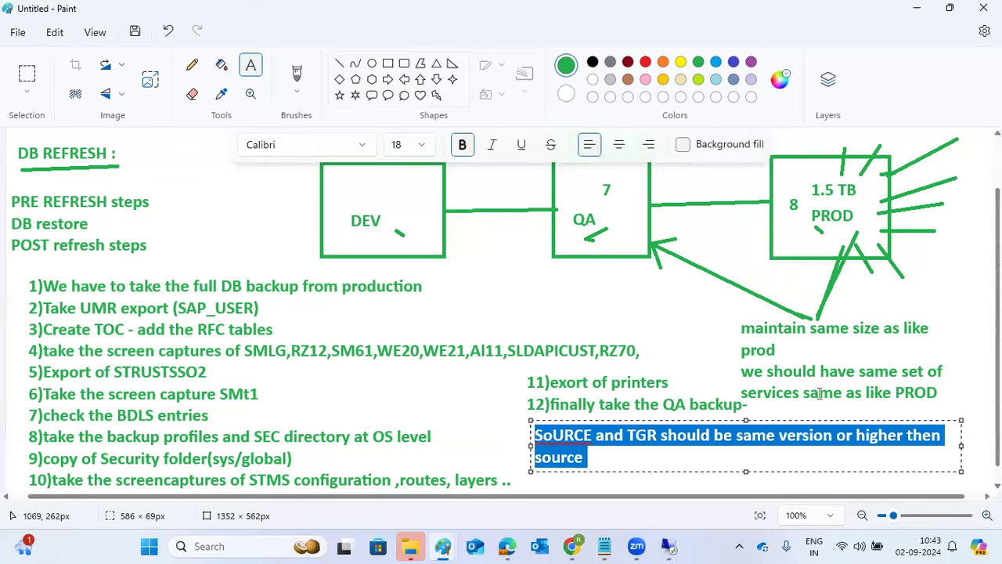
# Switch to the remote desktop, cancel the new PuTTY session configuration, and close the tenant recovery execution summary in HANA Studio.
pyautogui.click(668, 544)
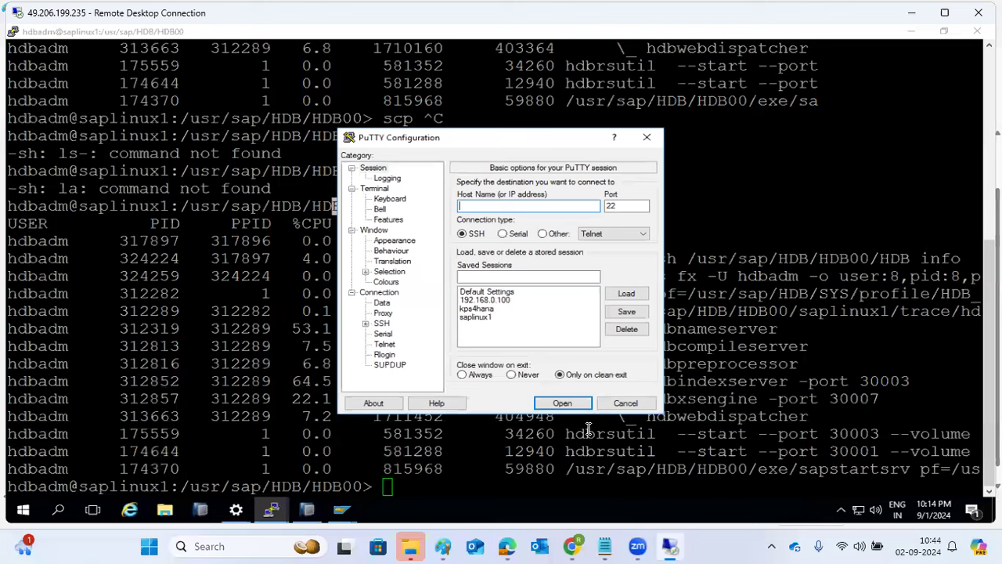
pyautogui.click(624, 404)
pyautogui.click(307, 510)
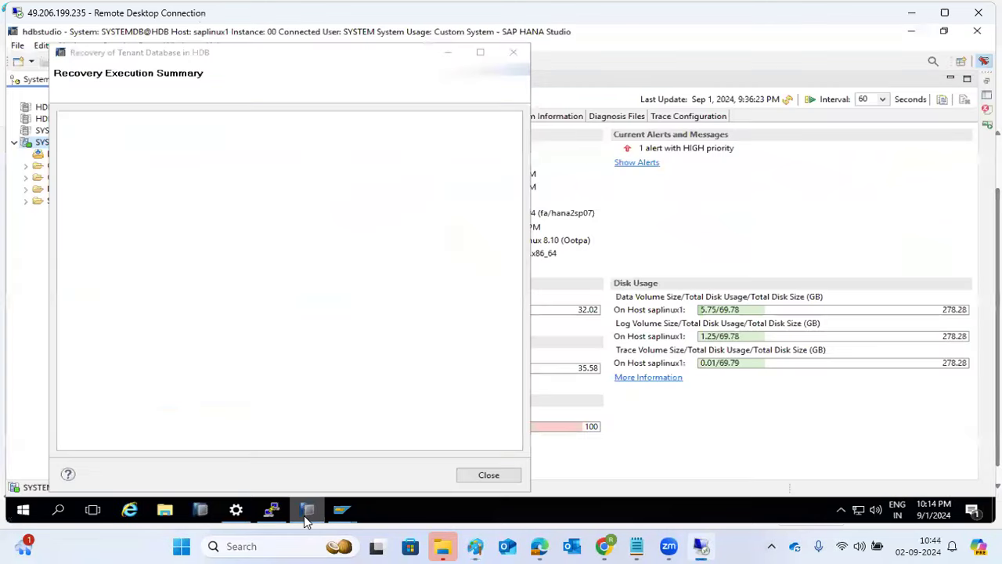
pyautogui.click(516, 52)
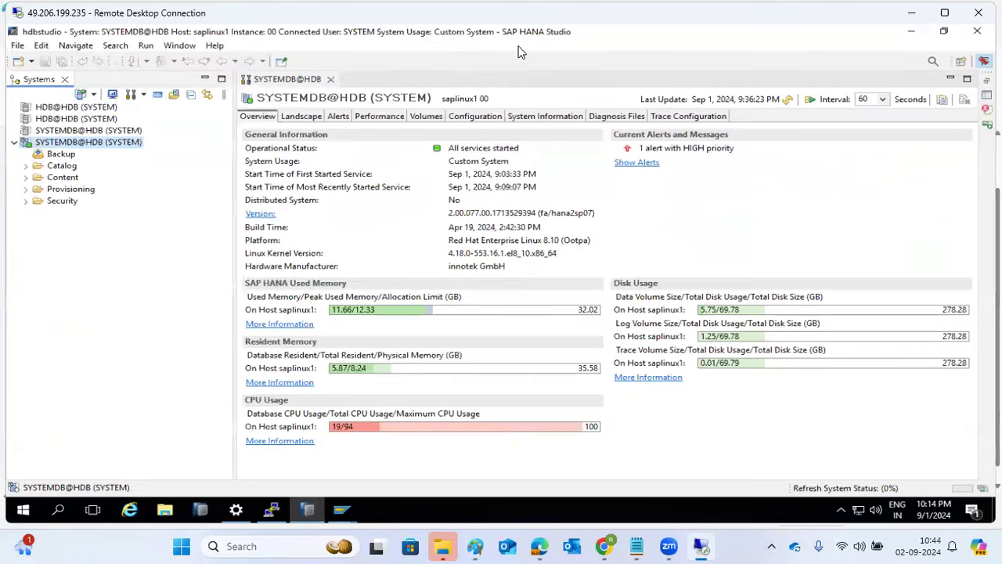
# Refresh the SYSTEMDB@HDB overview in HANA Studio and close the PuTTY terminal session.
pyautogui.click(785, 100)
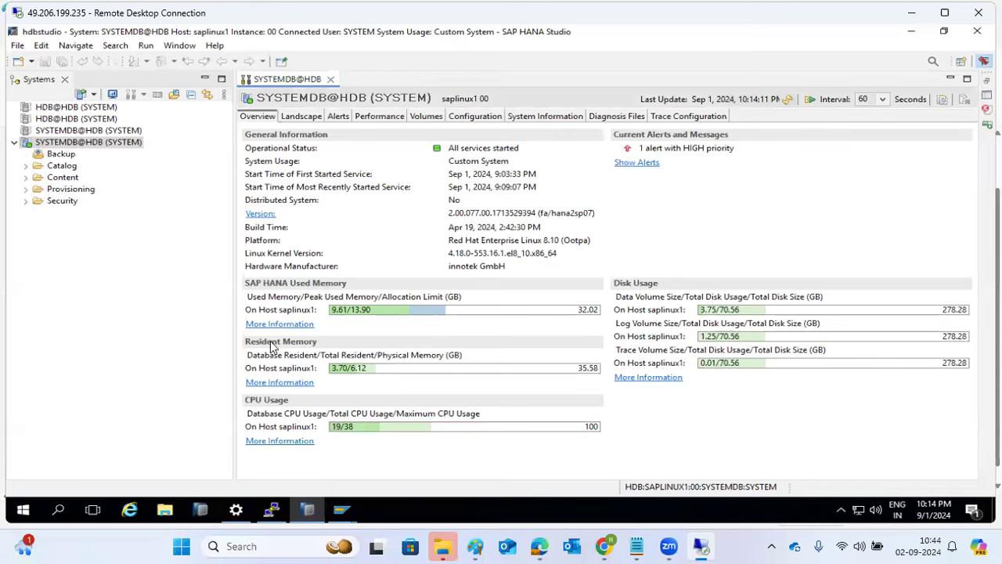
pyautogui.click(308, 512)
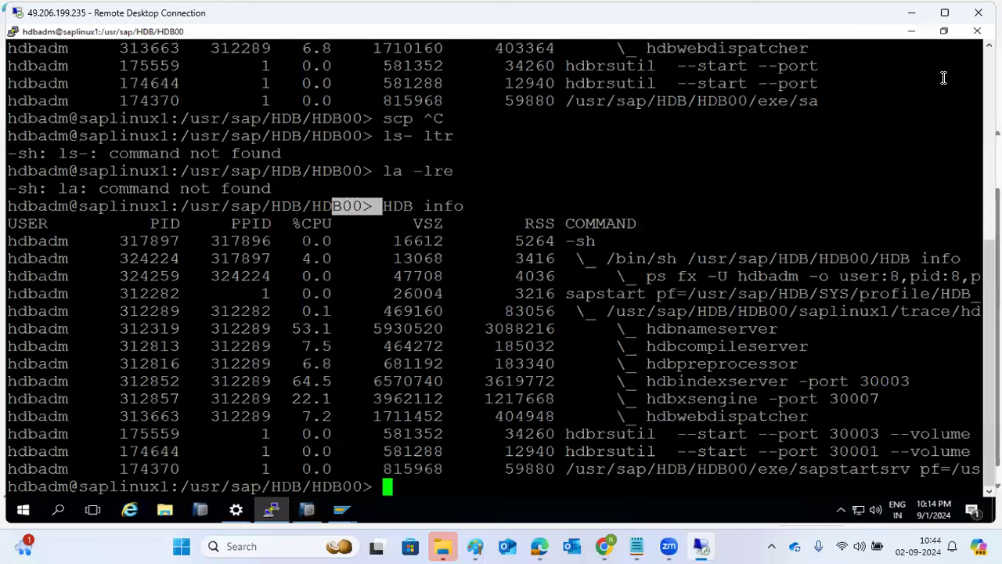
pyautogui.click(976, 33)
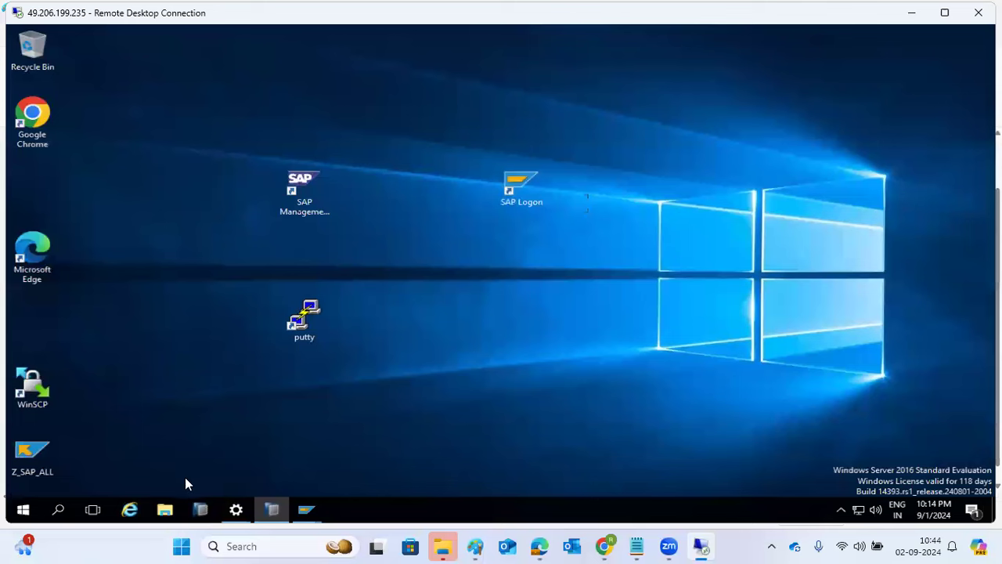